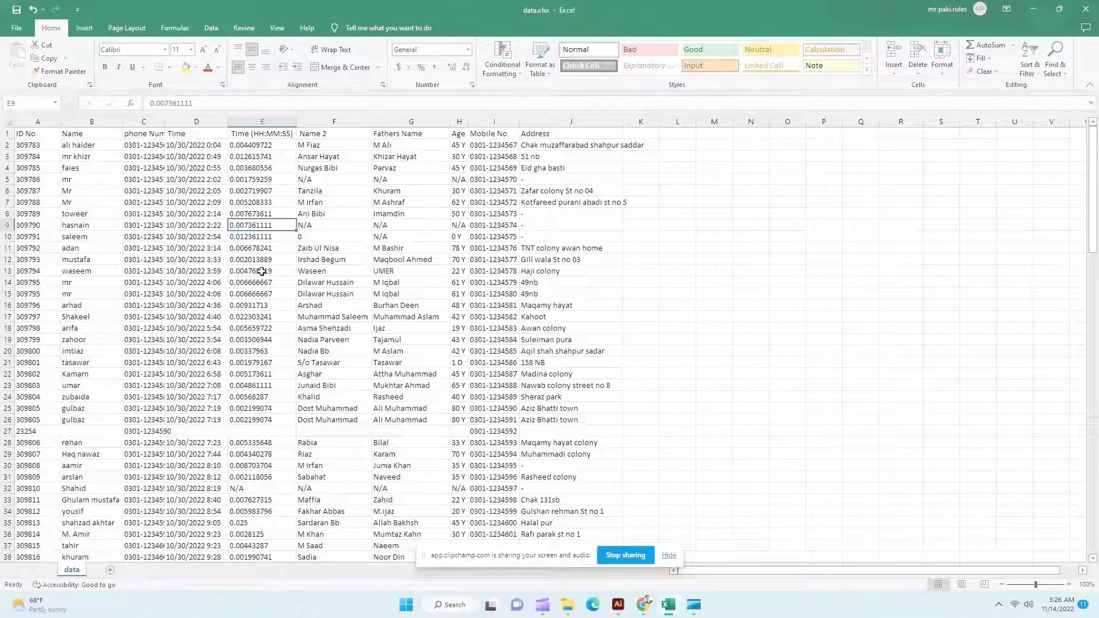
{"action": "left_click", "coordinate": [260, 271]}
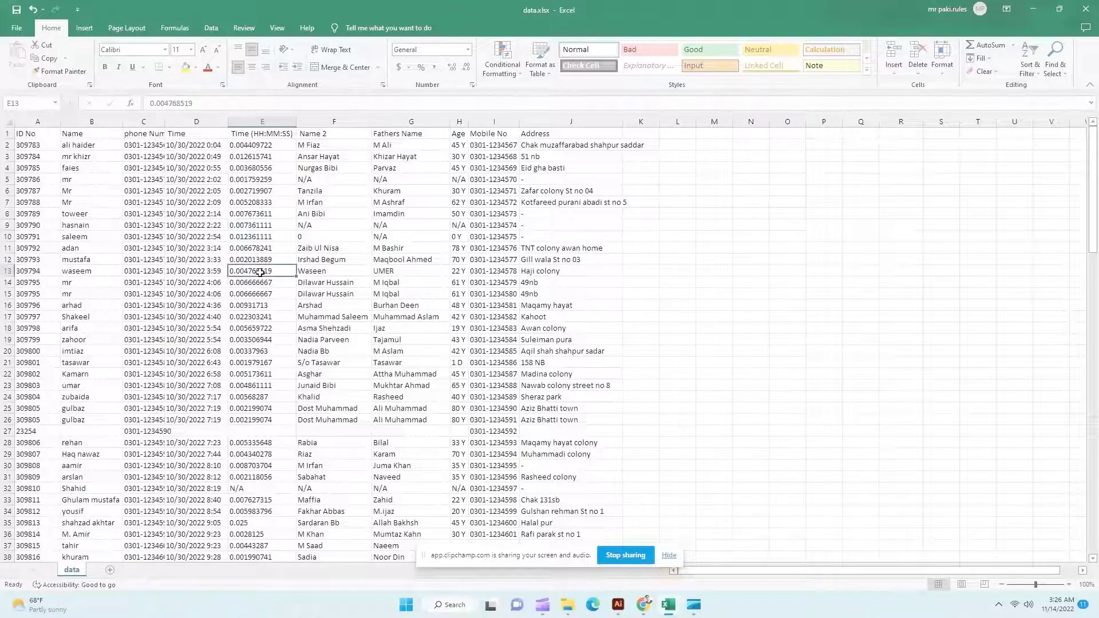
{"action": "left_click", "coordinate": [355, 280]}
{"action": "scroll", "coordinate": [237, 260], "scroll_direction": "down", "scroll_amount": 5}
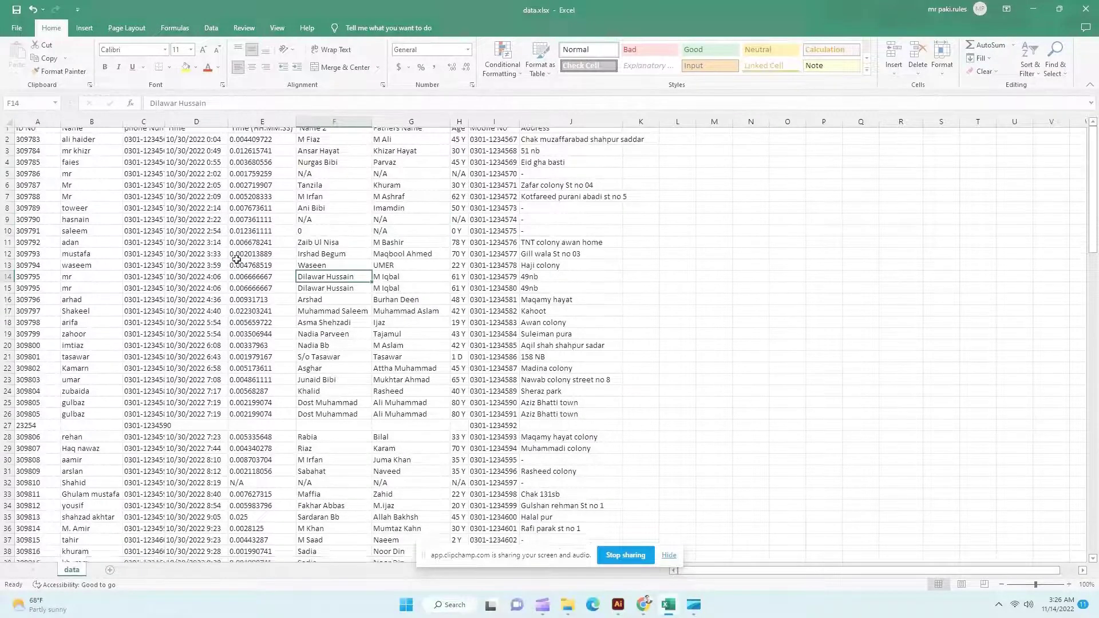
{"action": "scroll", "coordinate": [237, 261], "scroll_direction": "up", "scroll_amount": 5}
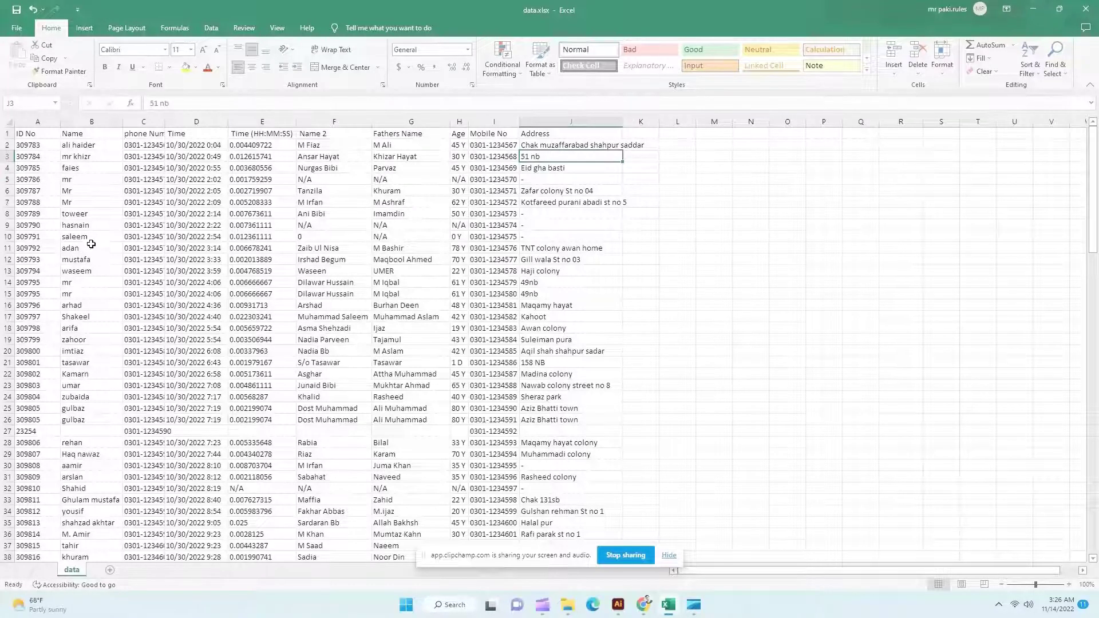
{"action": "left_click", "coordinate": [88, 206]}
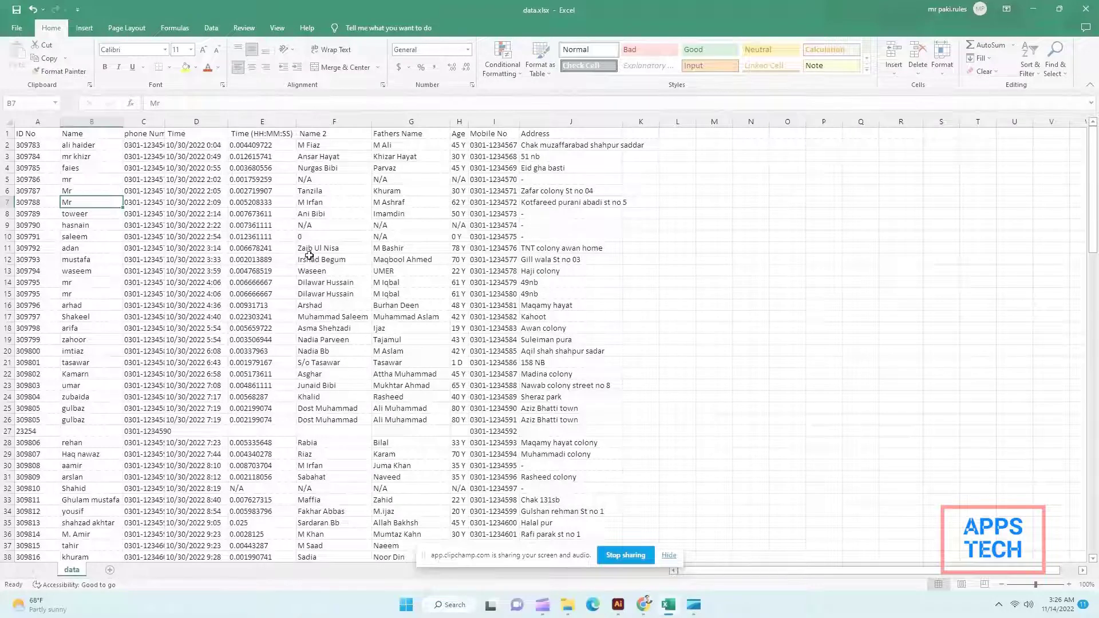
{"action": "left_click", "coordinate": [366, 269]}
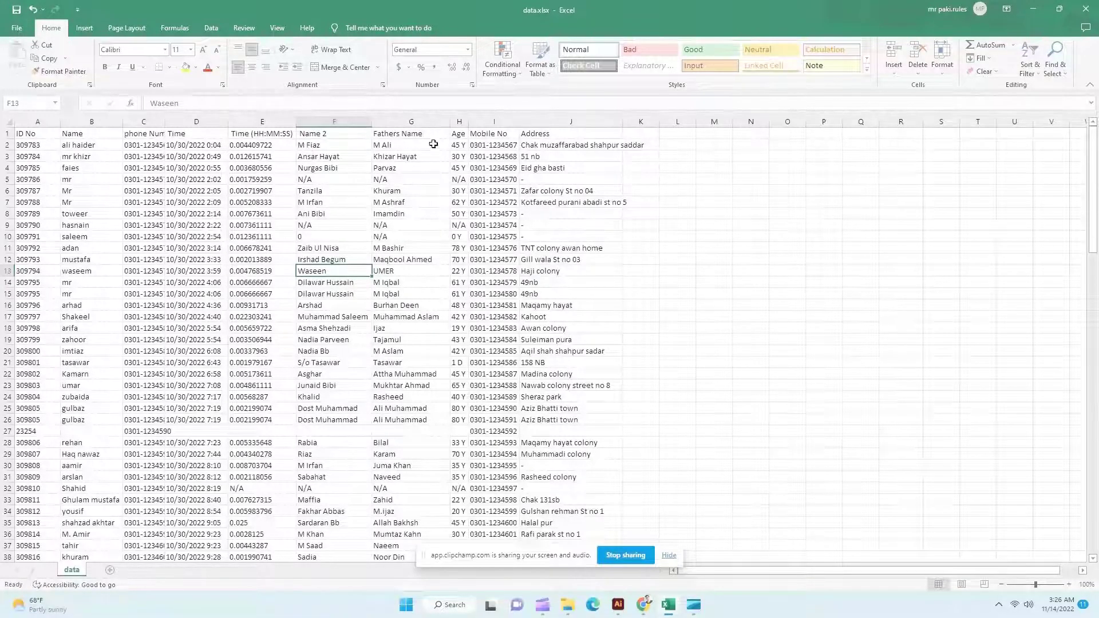
{"action": "left_click", "coordinate": [458, 145]}
Center-align every cell in the sheet and autofit all columns to their contents
{"action": "left_click", "coordinate": [6, 122]}
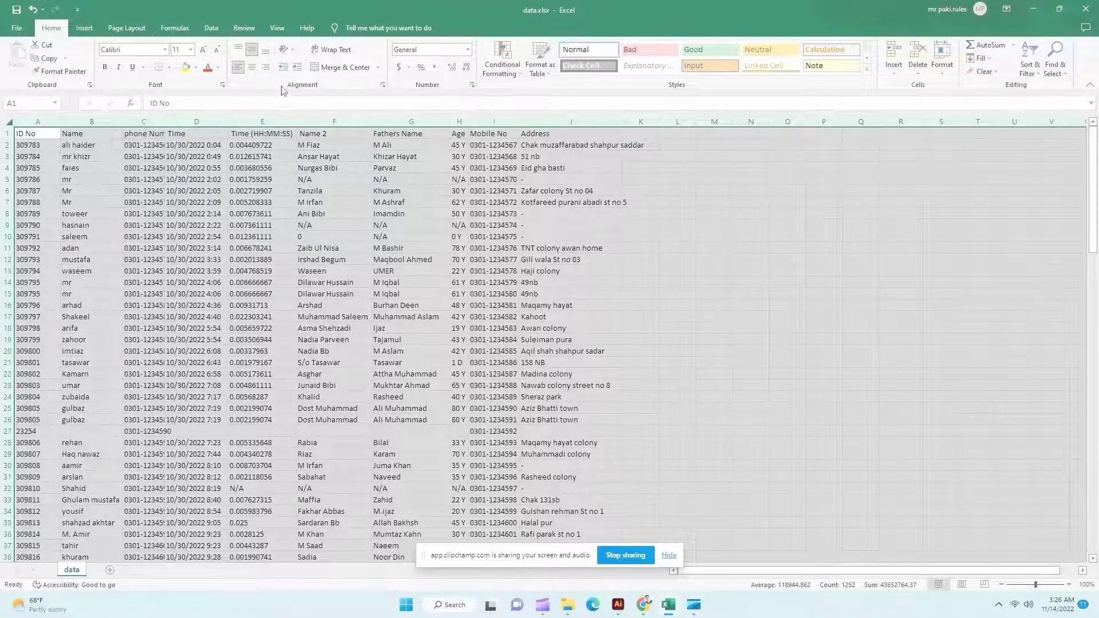
{"action": "left_click", "coordinate": [252, 67]}
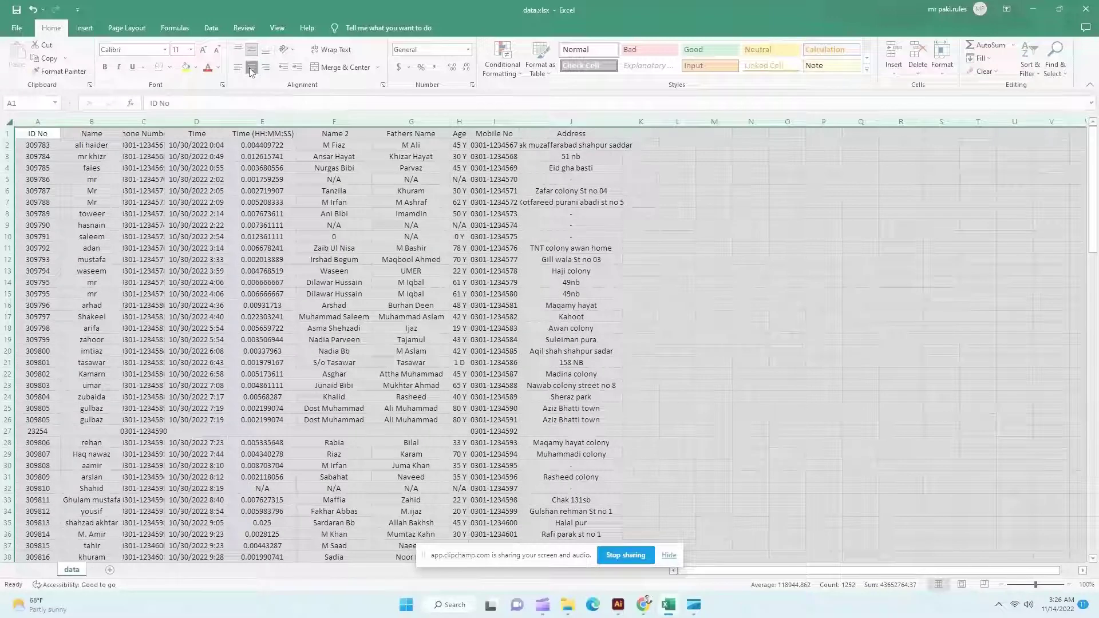
{"action": "double_click", "coordinate": [60, 121]}
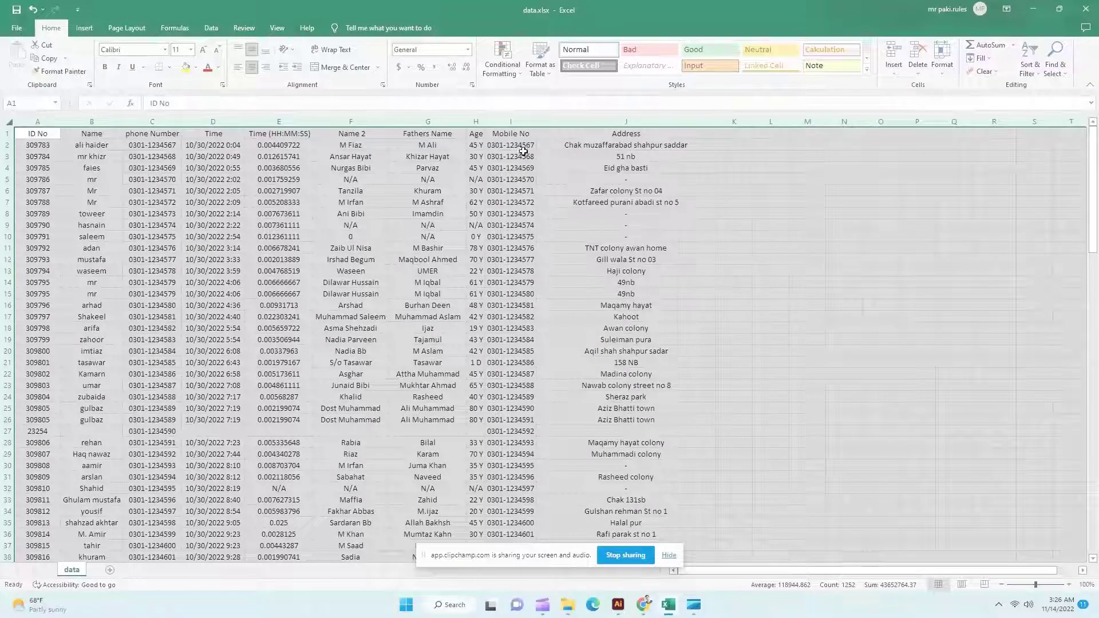
{"action": "left_click", "coordinate": [311, 244]}
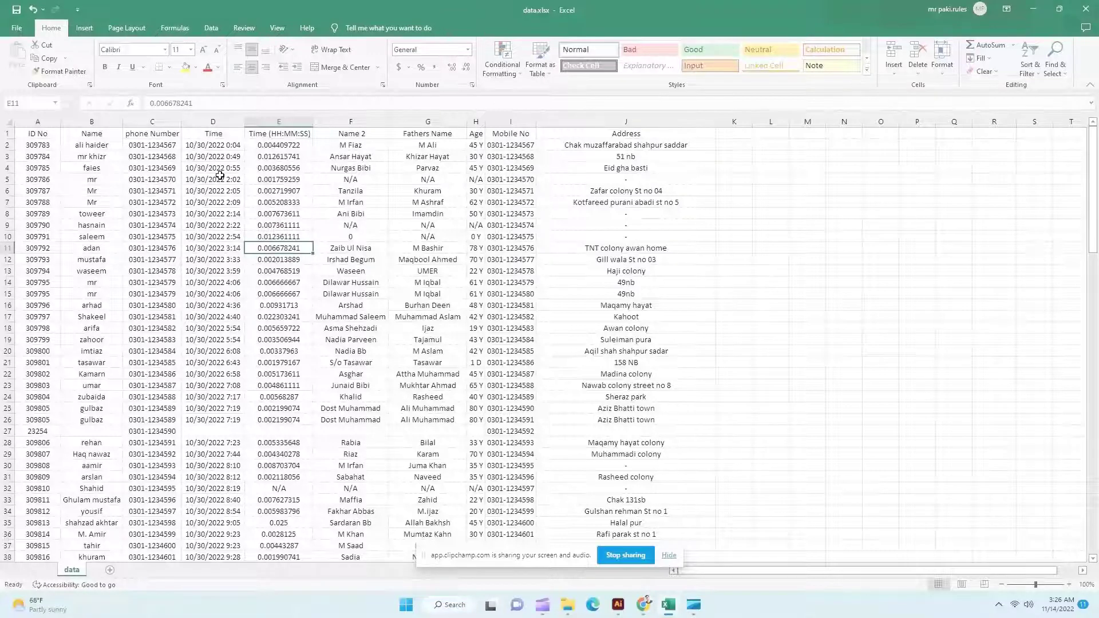
Format the Time column (D) with the Time category's 13:30 type so only hours and minutes display
{"action": "left_click", "coordinate": [213, 122]}
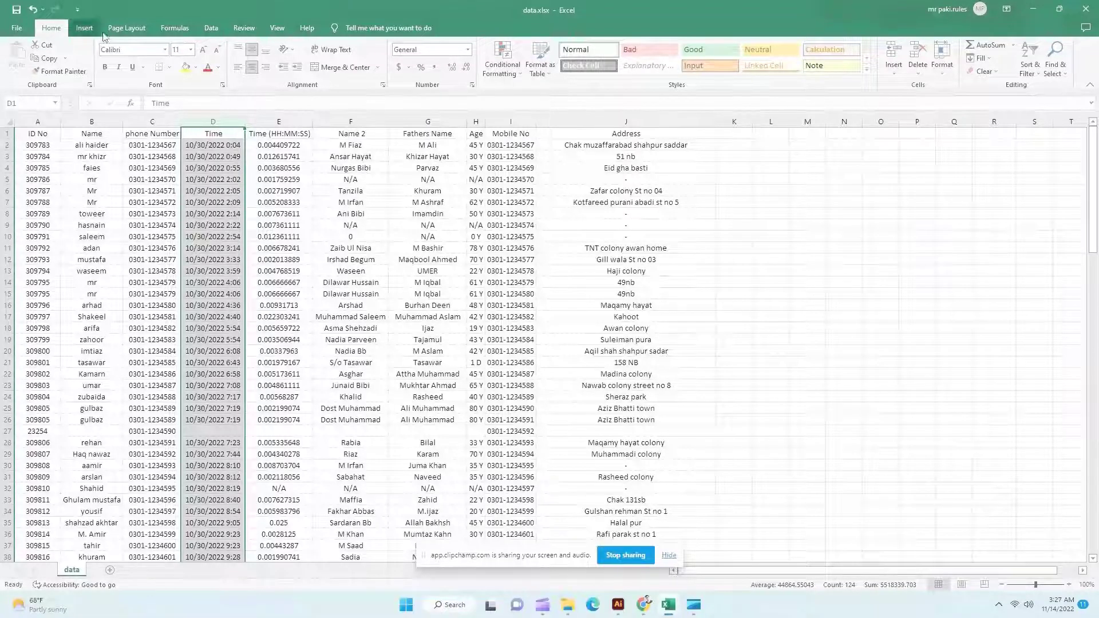
{"action": "left_click", "coordinate": [473, 86]}
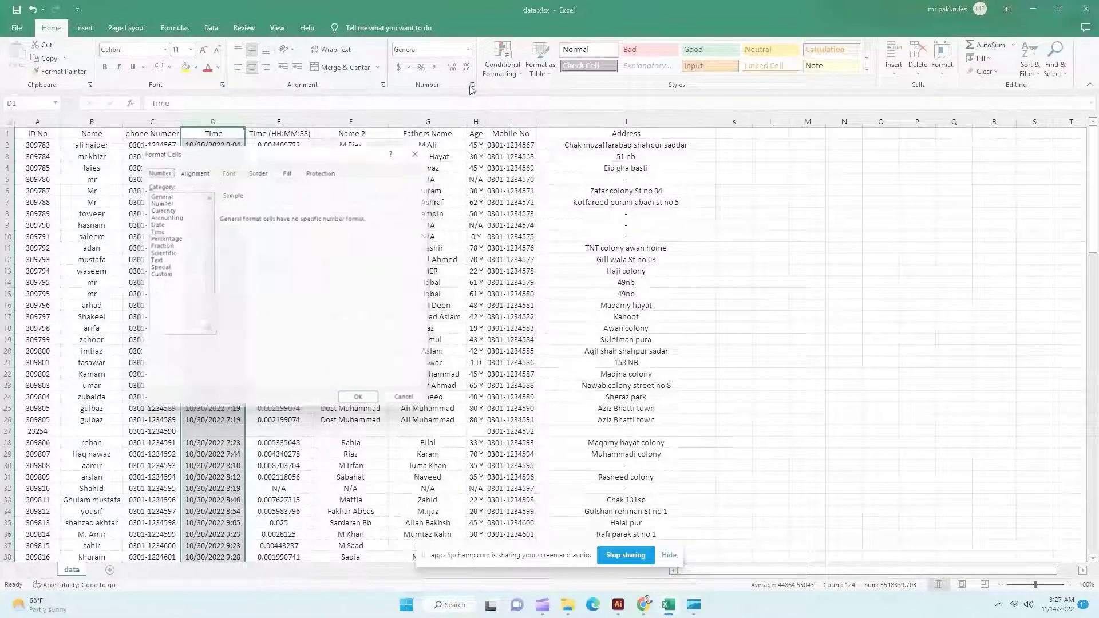
{"action": "left_click", "coordinate": [154, 223]}
{"action": "left_click", "coordinate": [155, 230]}
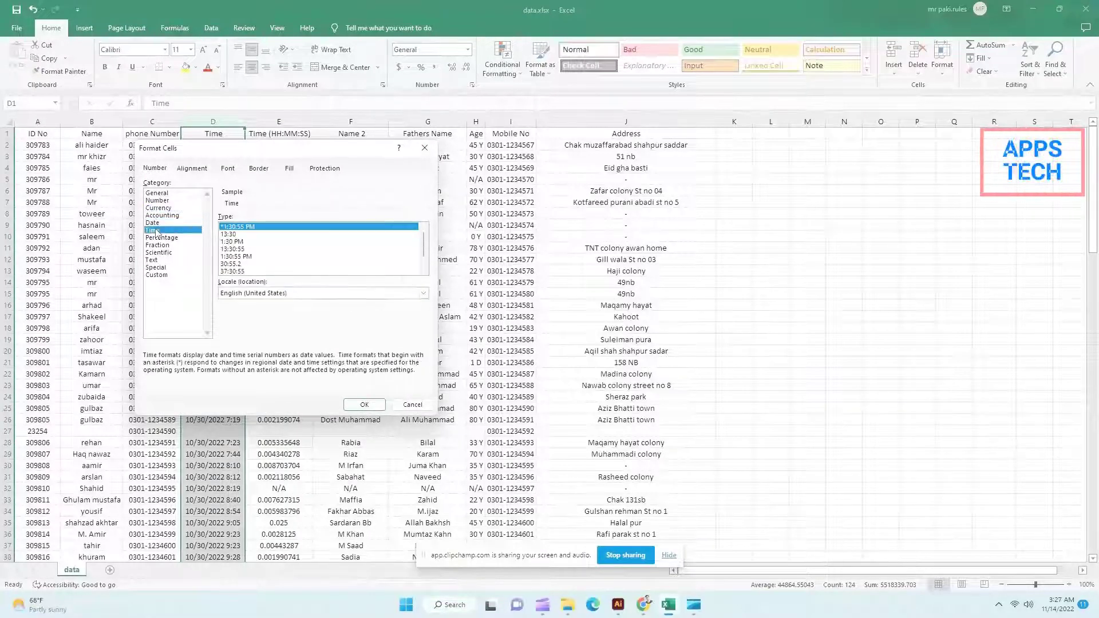
{"action": "left_click", "coordinate": [256, 249]}
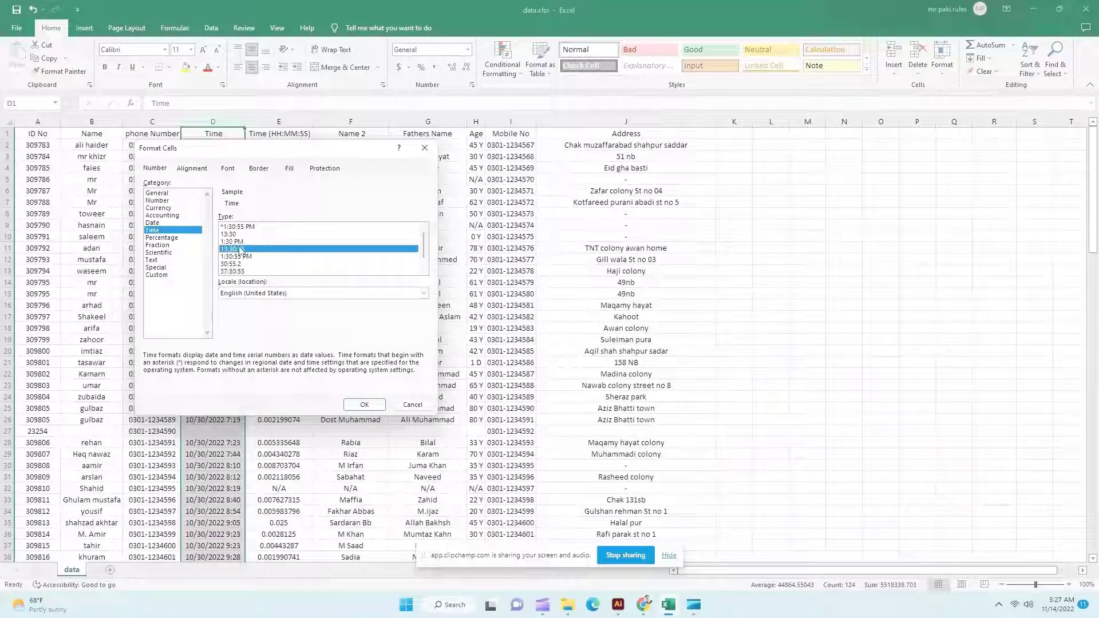
{"action": "left_click", "coordinate": [233, 235]}
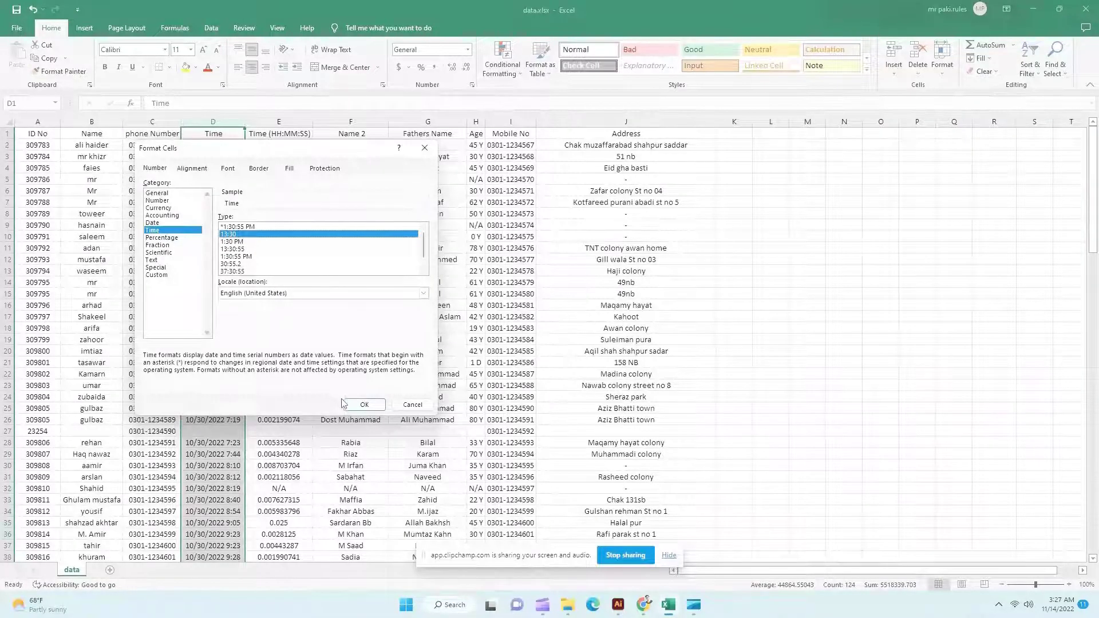
{"action": "left_click", "coordinate": [366, 404]}
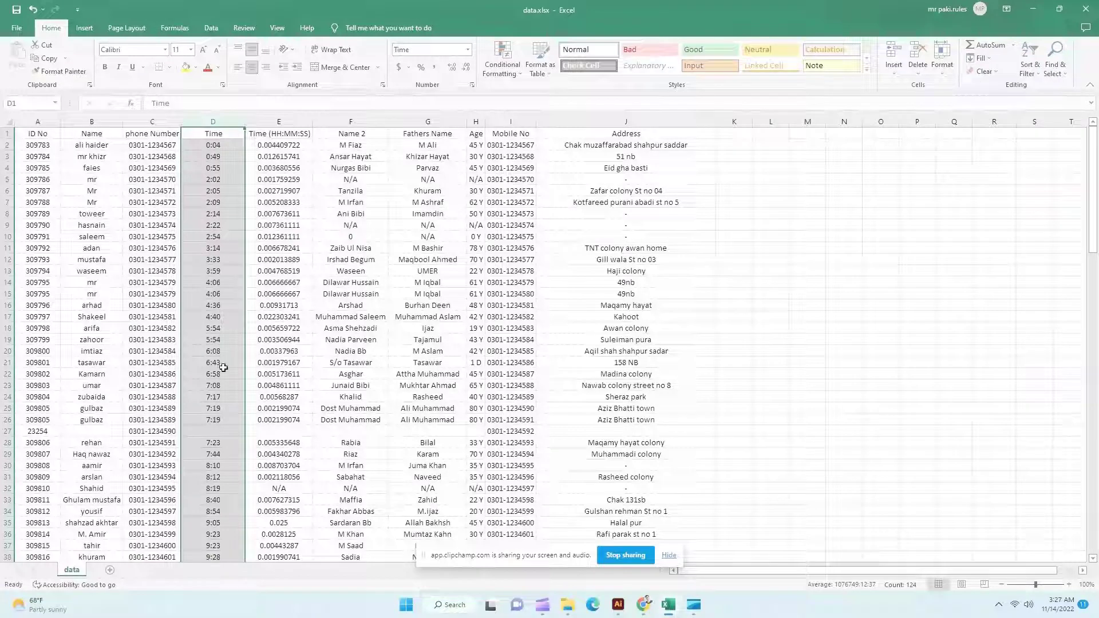
{"action": "left_click", "coordinate": [291, 163]}
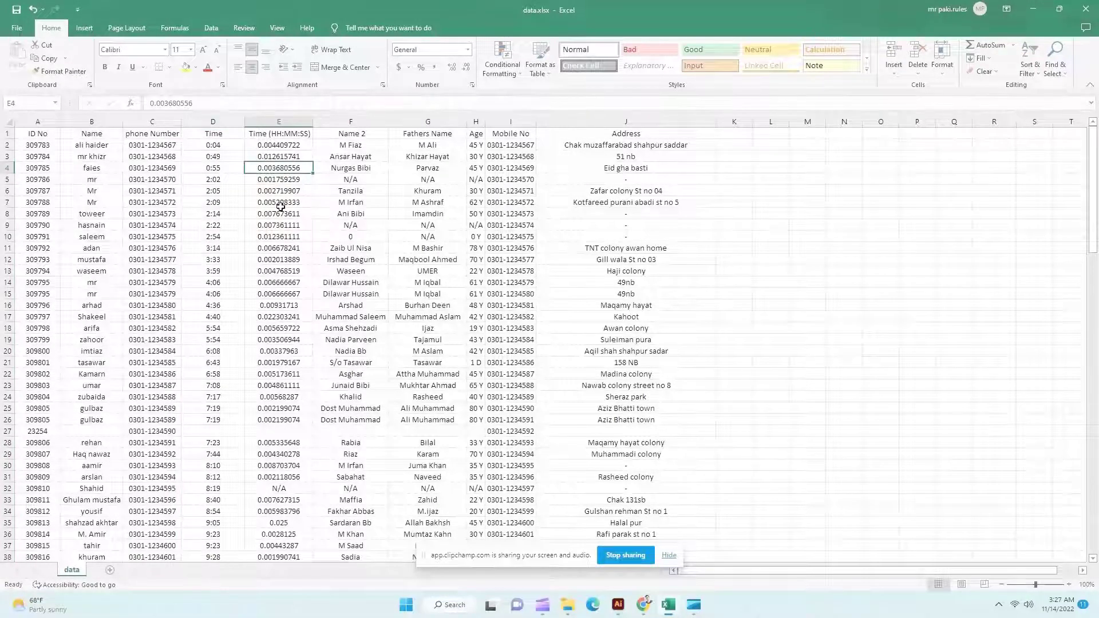
{"action": "left_click", "coordinate": [283, 236]}
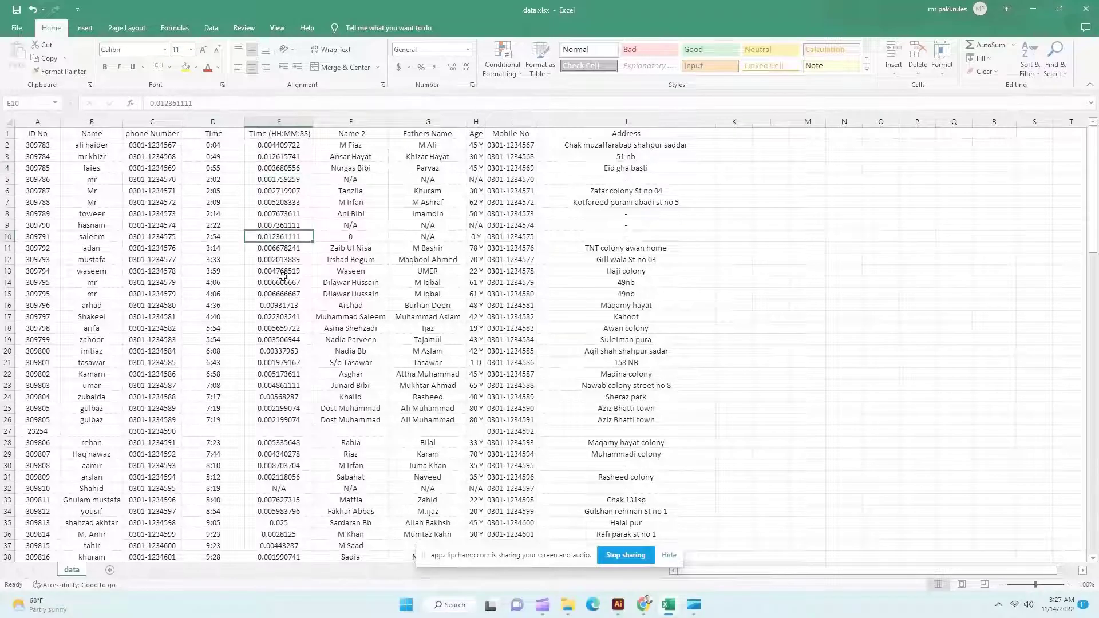
{"action": "left_click", "coordinate": [278, 336]}
{"action": "left_click", "coordinate": [272, 222]}
{"action": "left_click", "coordinate": [285, 168]}
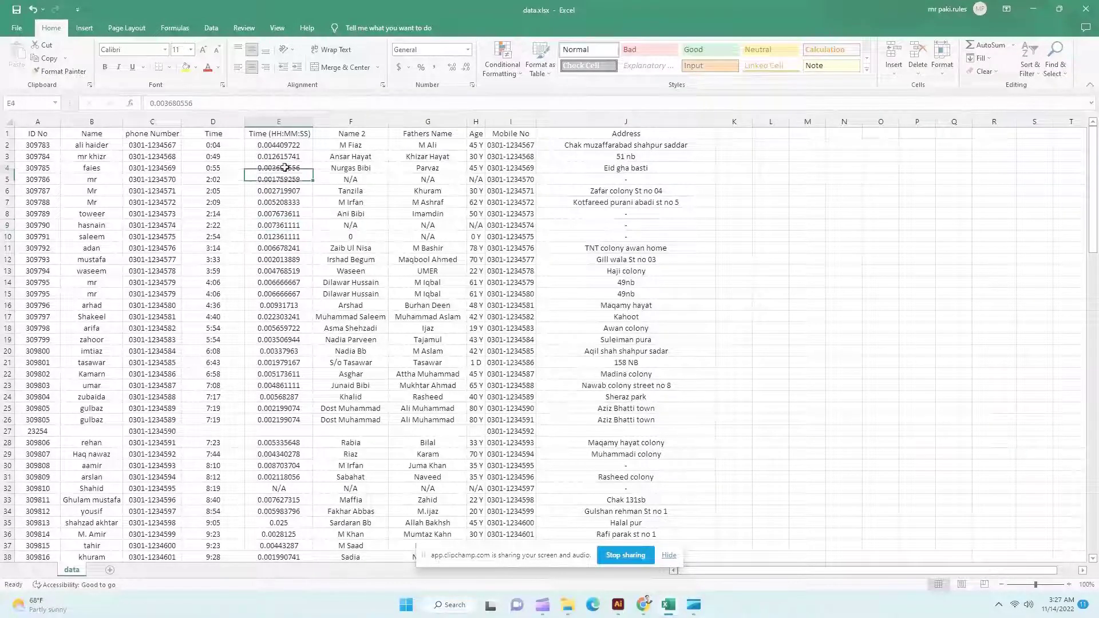
Apply the Time number format of type 13:30 to the Time (HH:MM:SS) column
{"action": "left_click", "coordinate": [287, 117]}
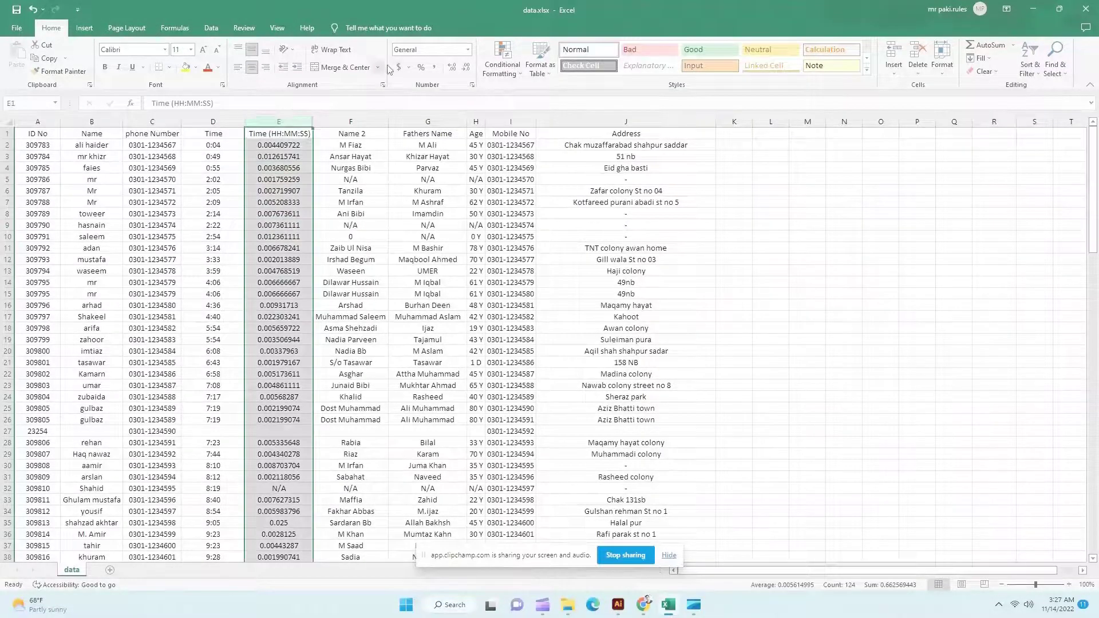
{"action": "left_click", "coordinate": [472, 85]}
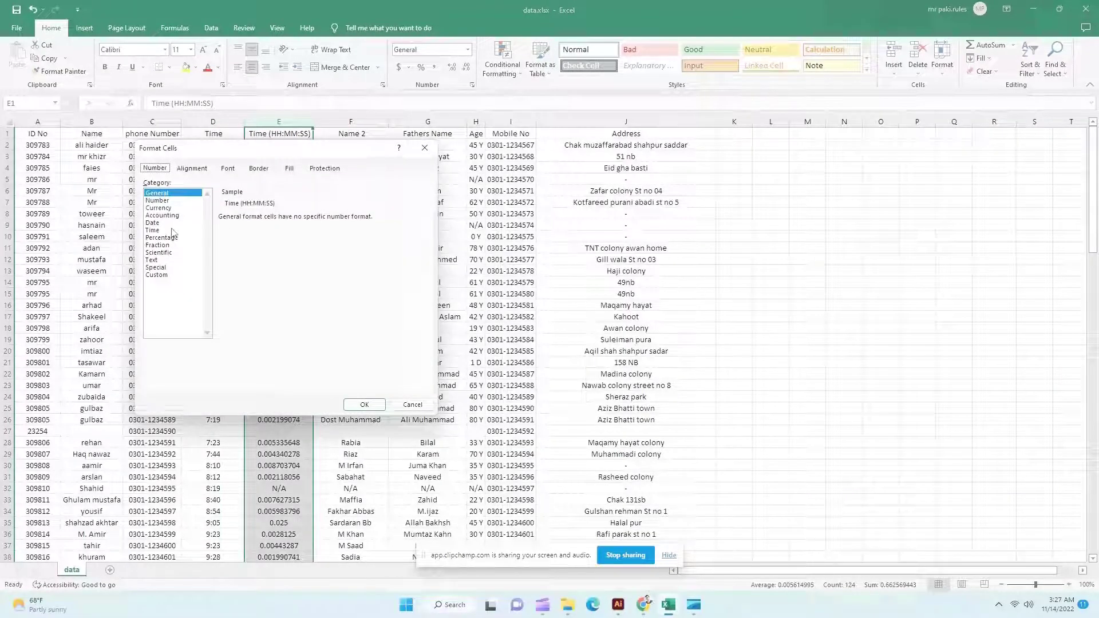
{"action": "left_click", "coordinate": [152, 230]}
{"action": "left_click", "coordinate": [234, 234]}
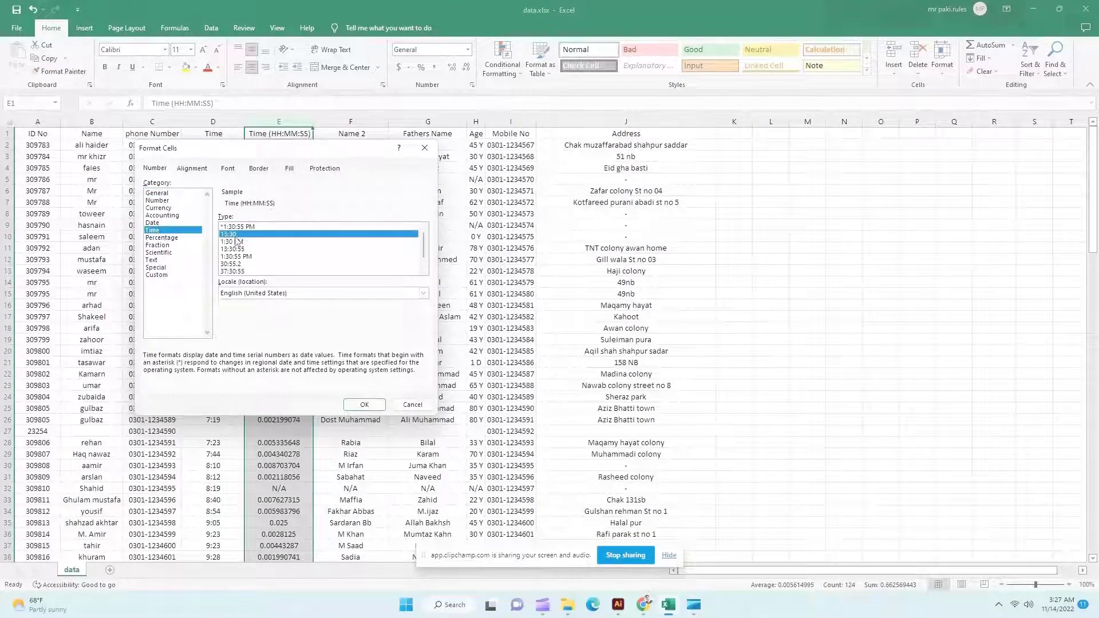
{"action": "left_click", "coordinate": [365, 404]}
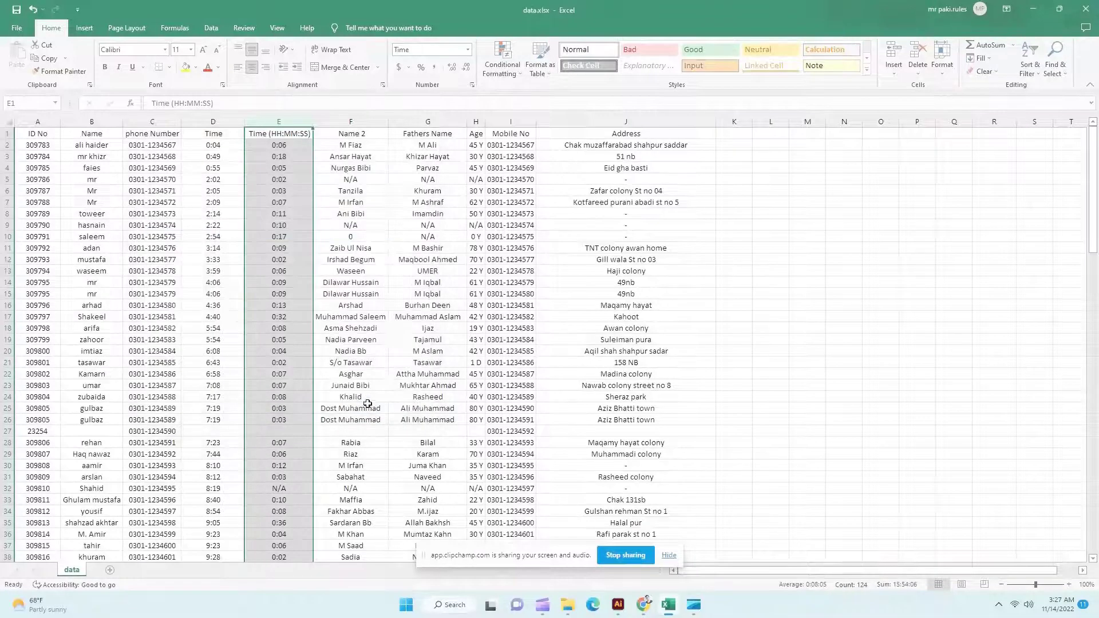
{"action": "left_click", "coordinate": [341, 282]}
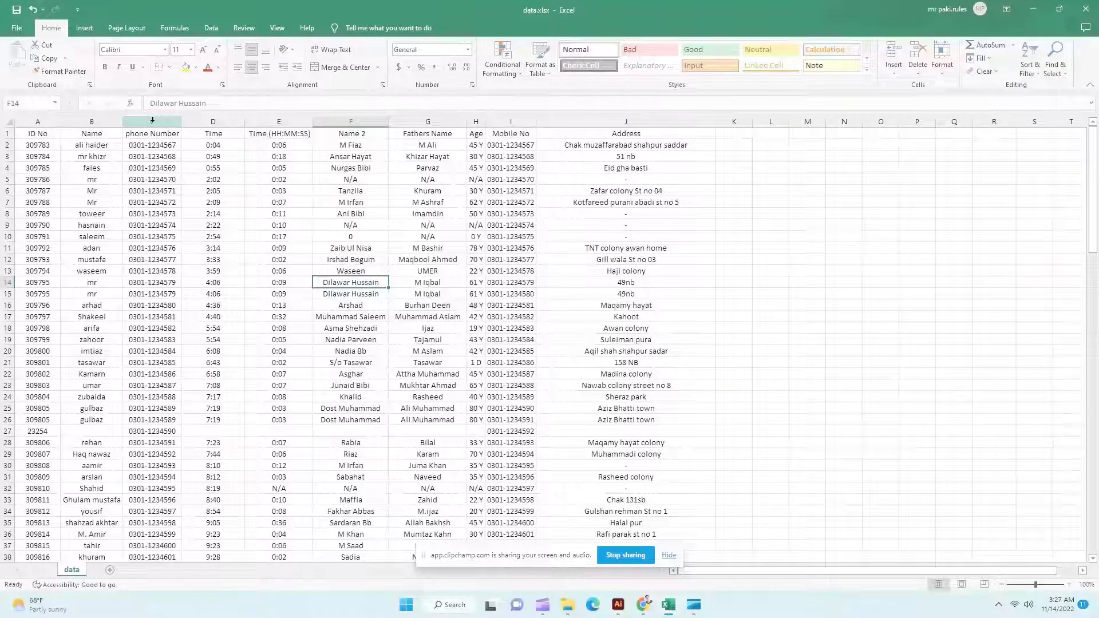
Examine the Name, phone Number, Fathers Name, Mobile No and Address columns for overlapping kinds of information
{"action": "left_click", "coordinate": [116, 120]}
{"action": "left_click", "coordinate": [147, 119]}
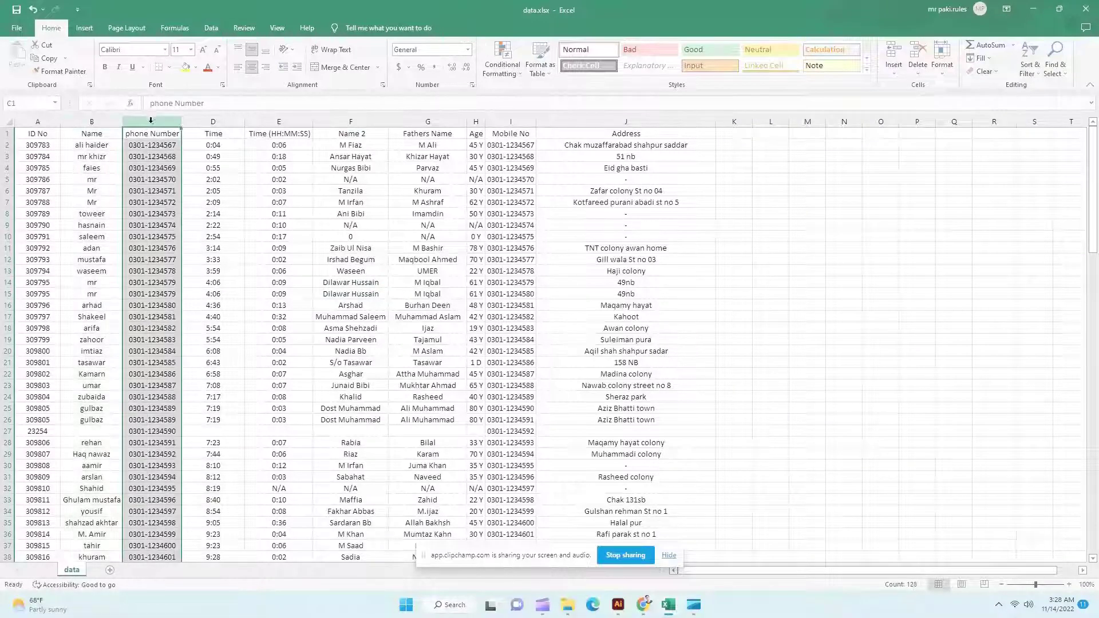
{"action": "left_click", "coordinate": [511, 121]}
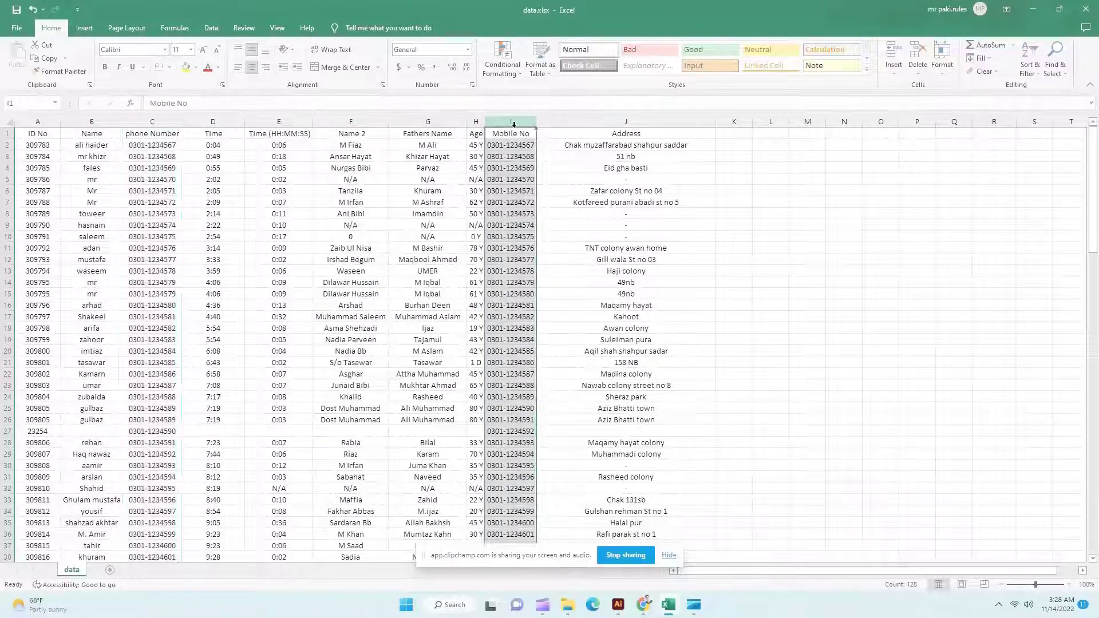
{"action": "left_click", "coordinate": [606, 120]}
{"action": "left_click", "coordinate": [428, 120]}
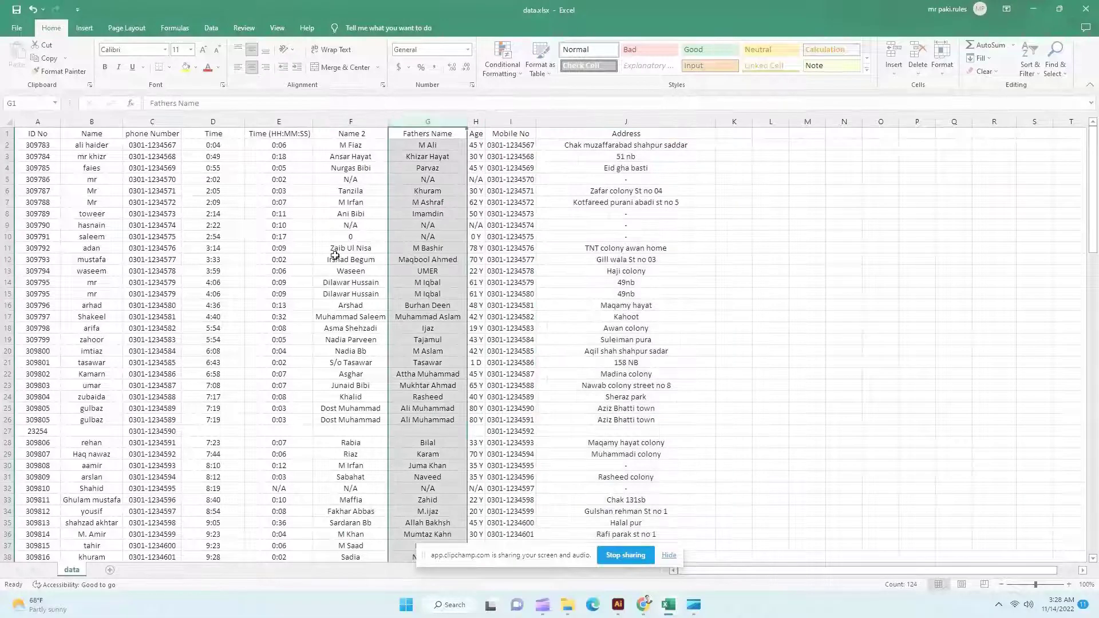
{"action": "left_click", "coordinate": [275, 258]}
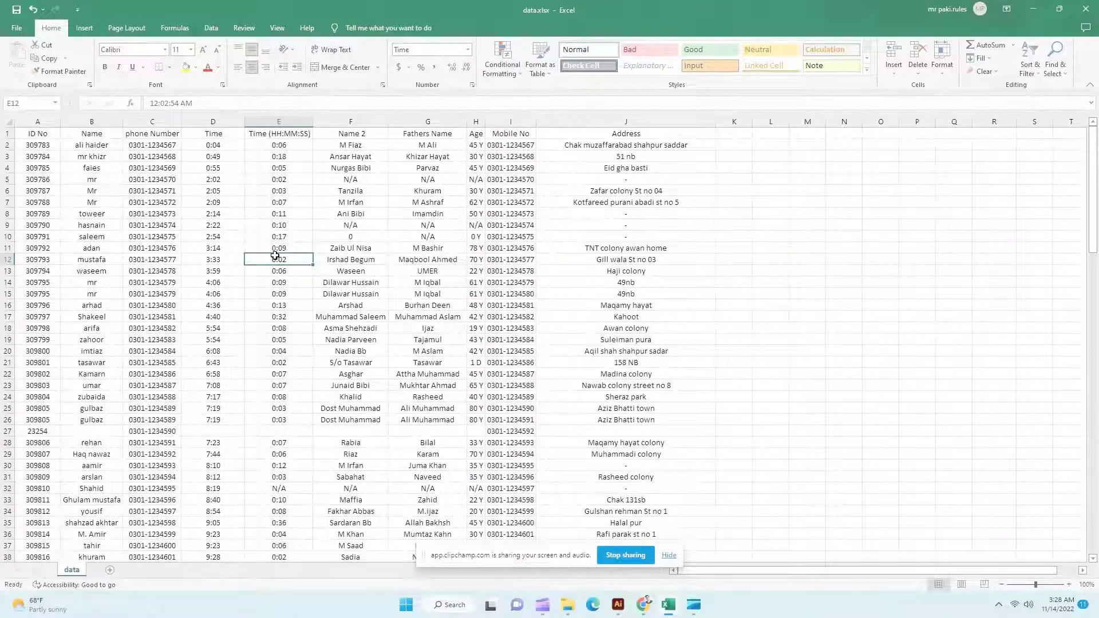
{"action": "left_click", "coordinate": [748, 262]}
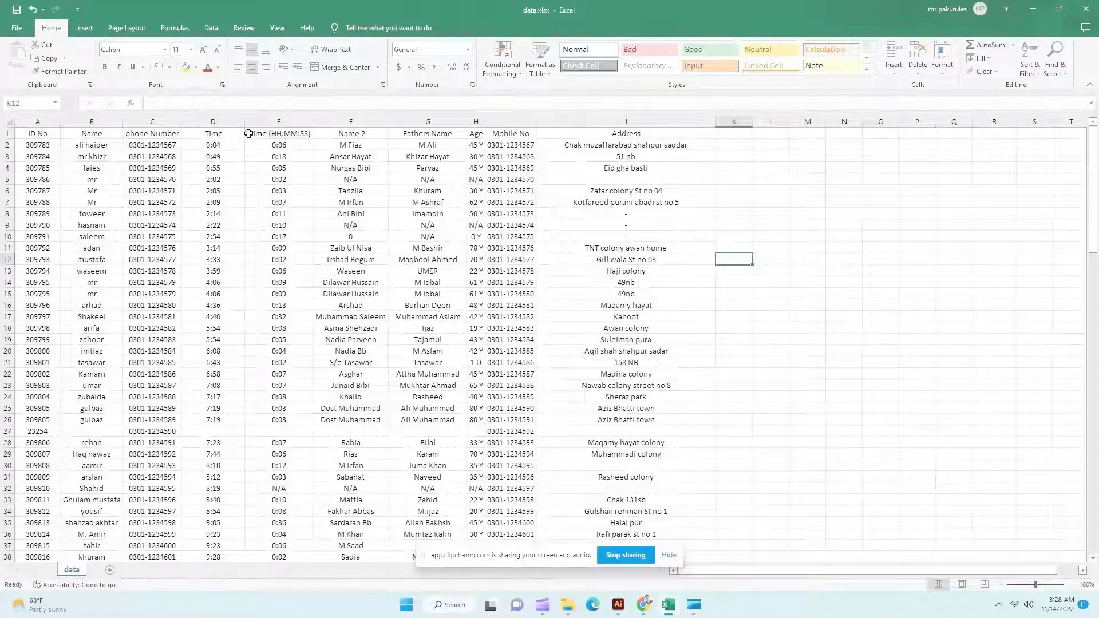
{"action": "left_click", "coordinate": [127, 121]}
{"action": "left_click", "coordinate": [115, 121]}
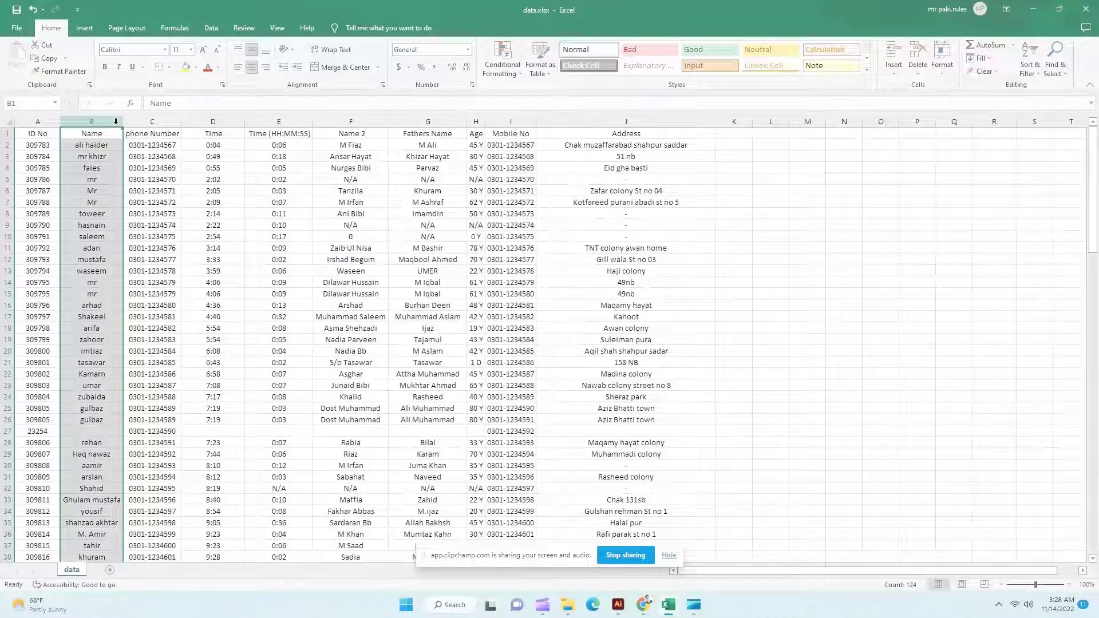
{"action": "left_click", "coordinate": [151, 121]}
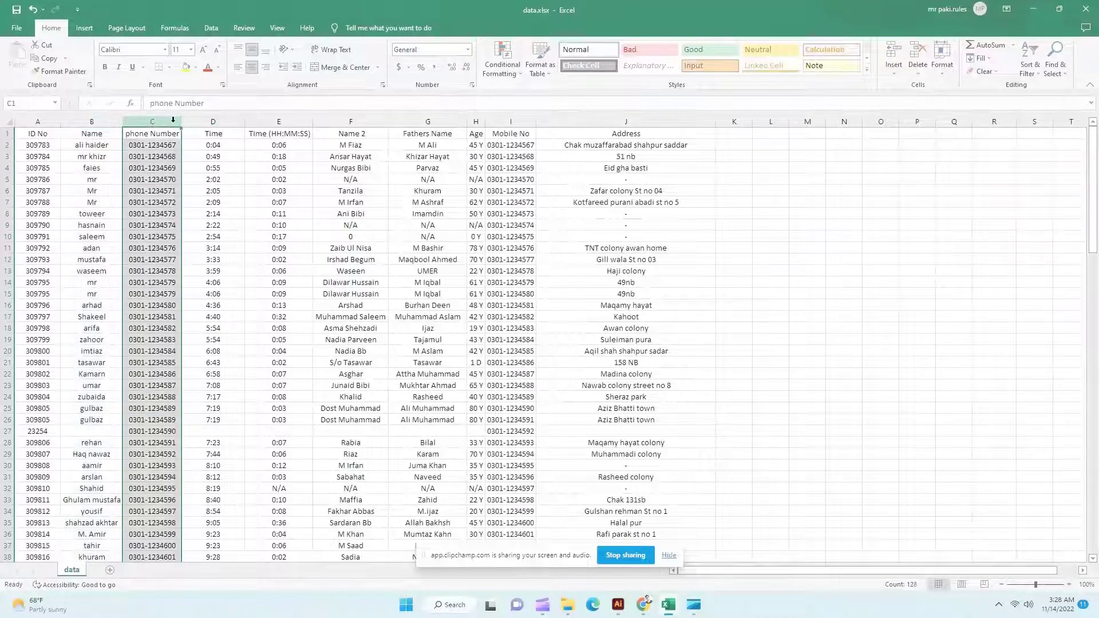
{"action": "left_click", "coordinate": [524, 121]}
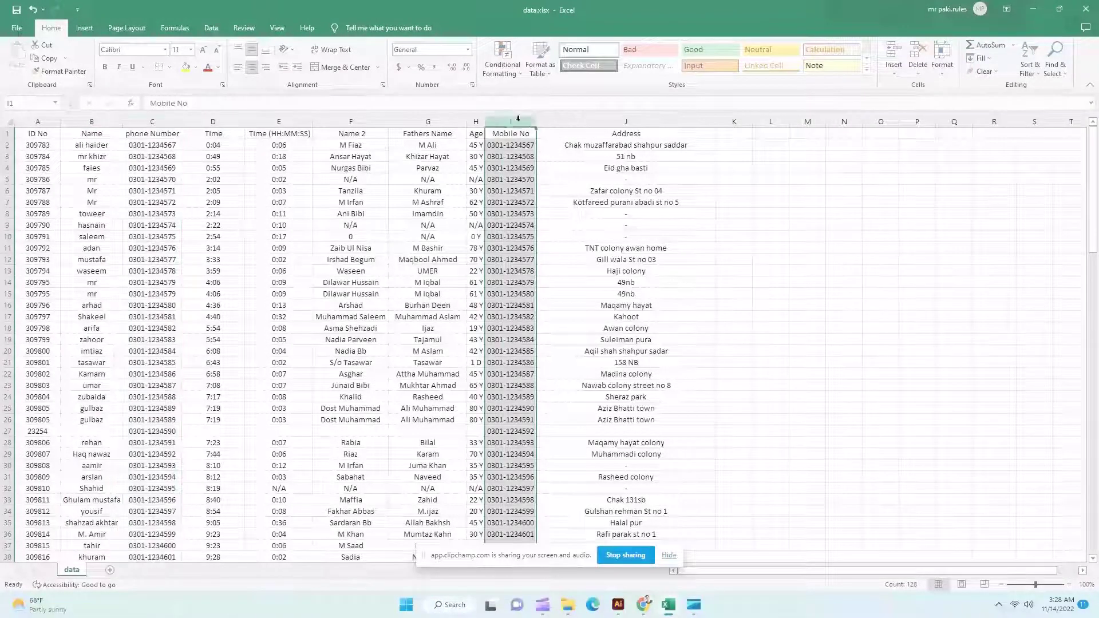
{"action": "left_click_drag", "start_coordinate": [452, 189], "coordinate": [443, 200]}
{"action": "left_click", "coordinate": [442, 189]}
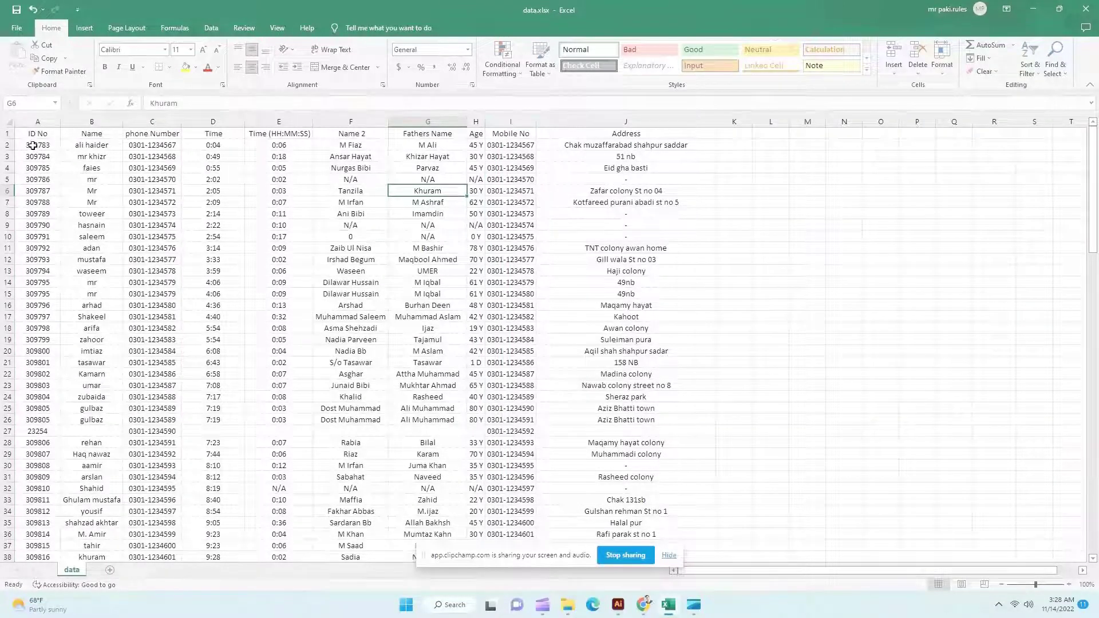
Load the data range $A$1:$J$128 from the sheet into Power Query as a table with headers
{"action": "left_click", "coordinate": [34, 148]}
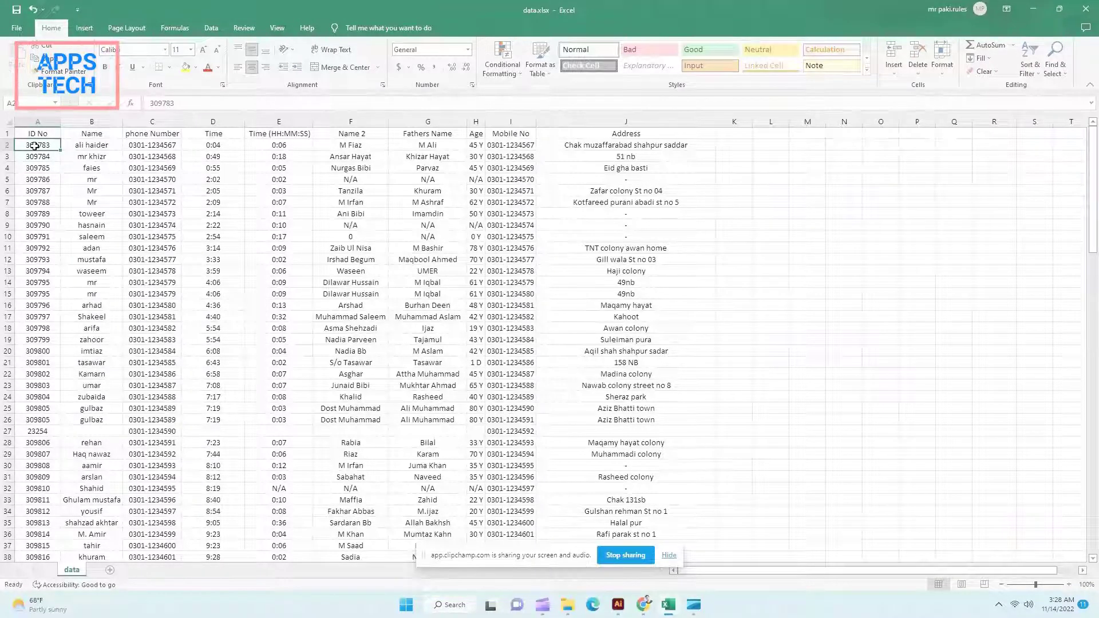
{"action": "left_click", "coordinate": [214, 31]}
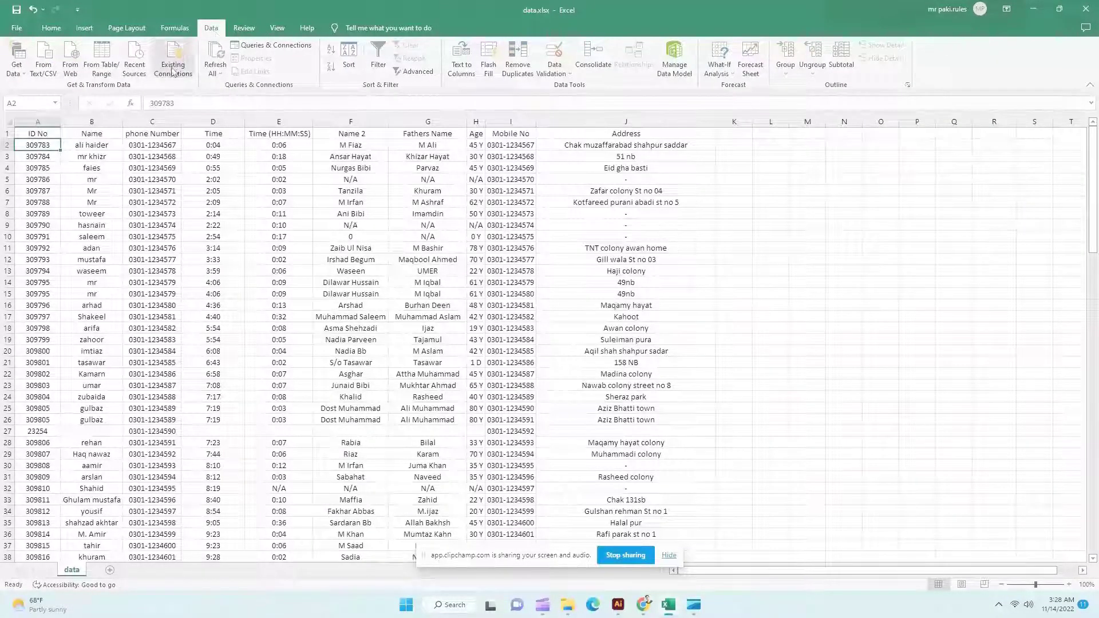
{"action": "left_click", "coordinate": [105, 71]}
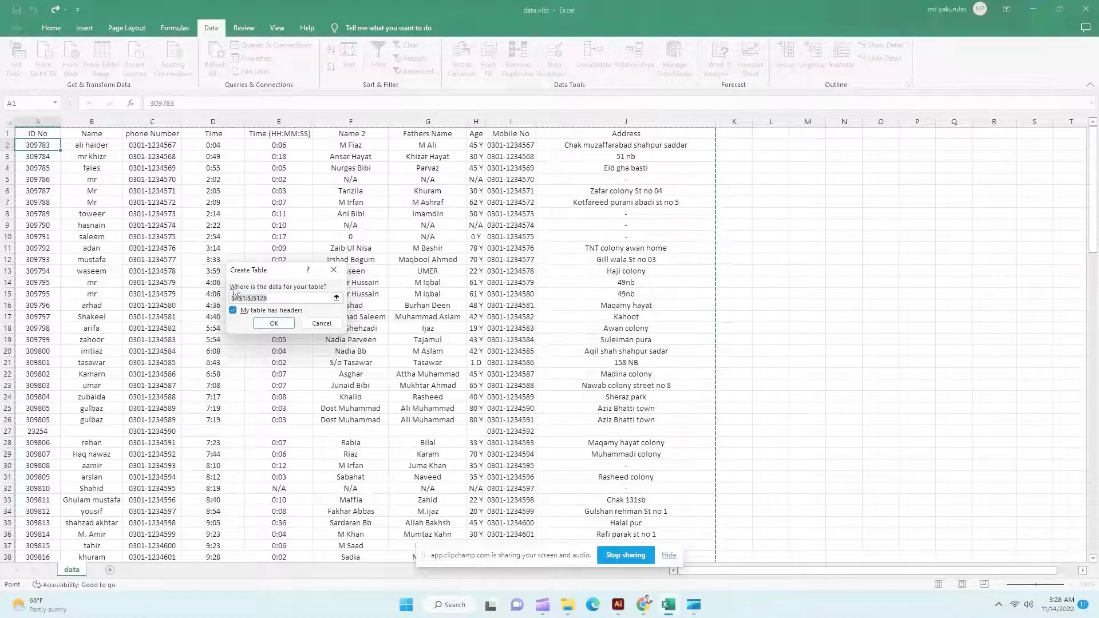
{"action": "left_click", "coordinate": [273, 324]}
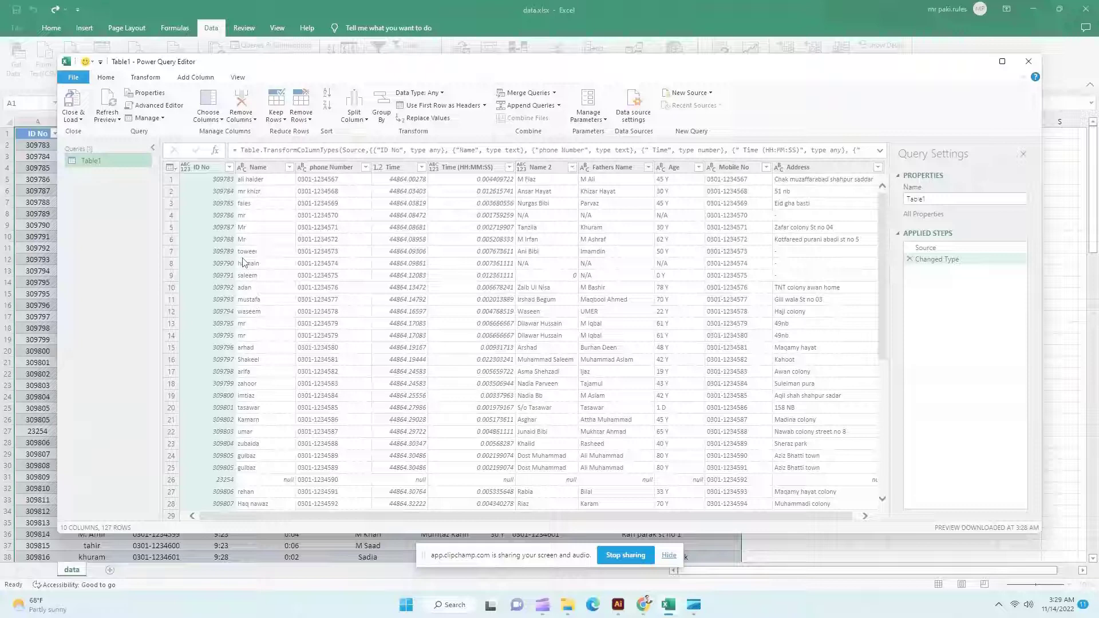
Keep only the ID No, Name, phone Number, Time, Name 2, Fathers Name, Age and Address columns in the query
{"action": "left_click", "coordinate": [221, 120]}
{"action": "left_click", "coordinate": [227, 132]}
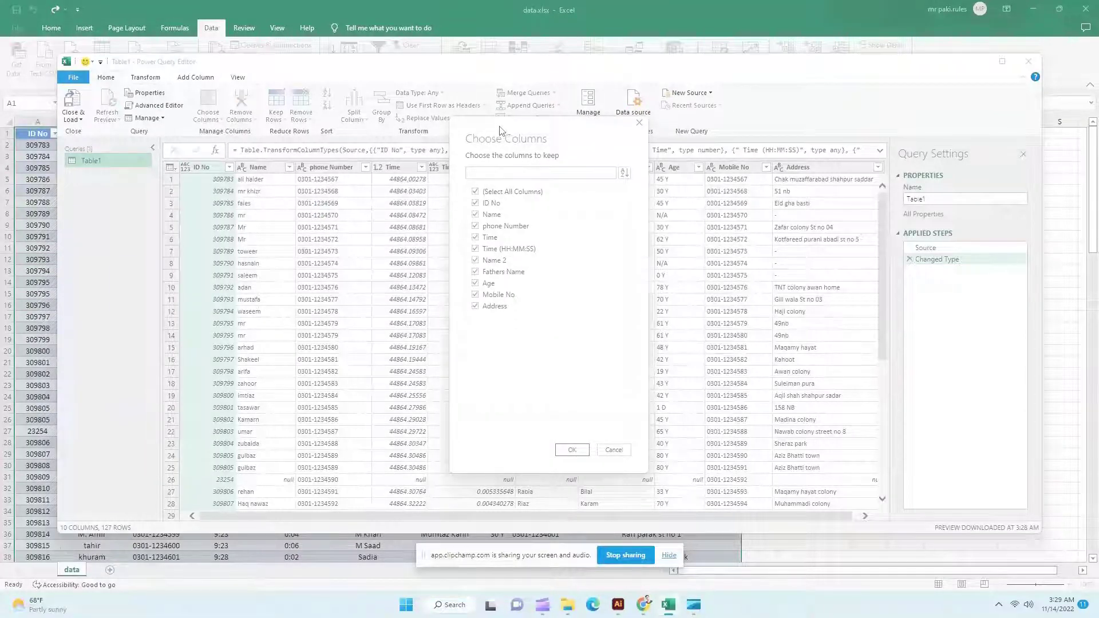
{"action": "mouse_move", "coordinate": [499, 131]}
{"action": "left_mouse_down"}
{"action": "mouse_move", "coordinate": [467, 131]}
{"action": "mouse_move", "coordinate": [480, 131]}
{"action": "left_mouse_up"}
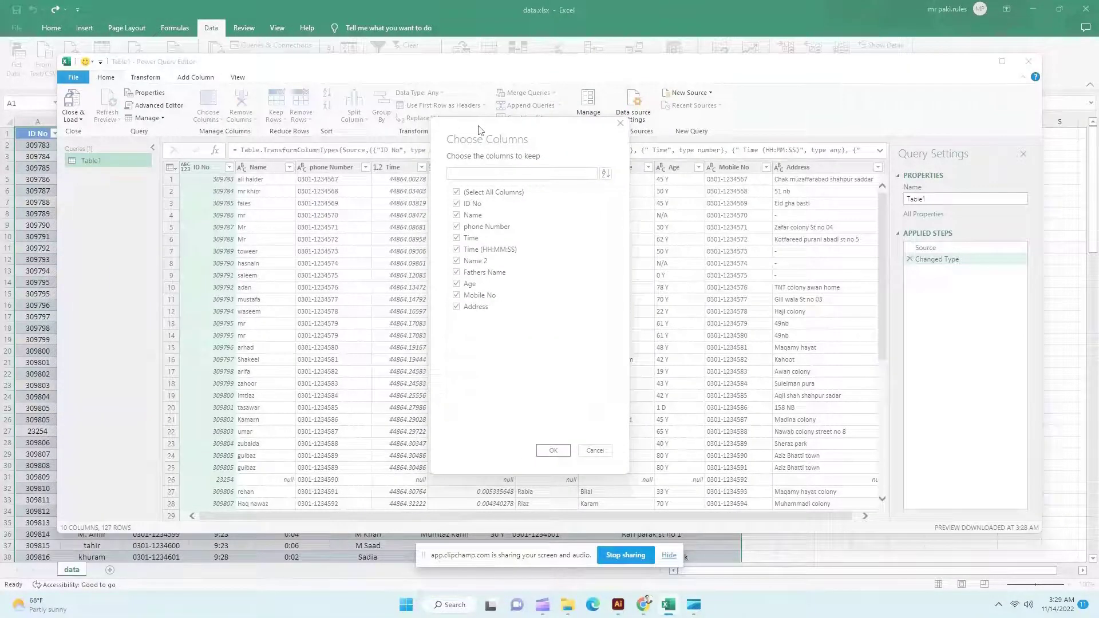
{"action": "left_click", "coordinate": [493, 193]}
{"action": "left_click", "coordinate": [472, 204]}
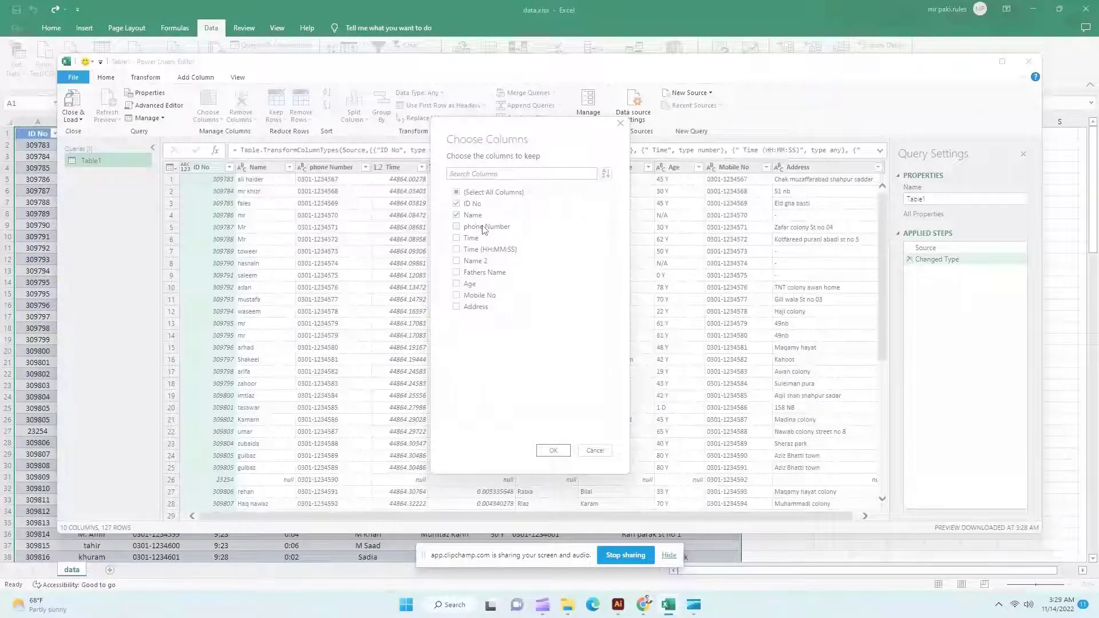
{"action": "left_click", "coordinate": [484, 228]}
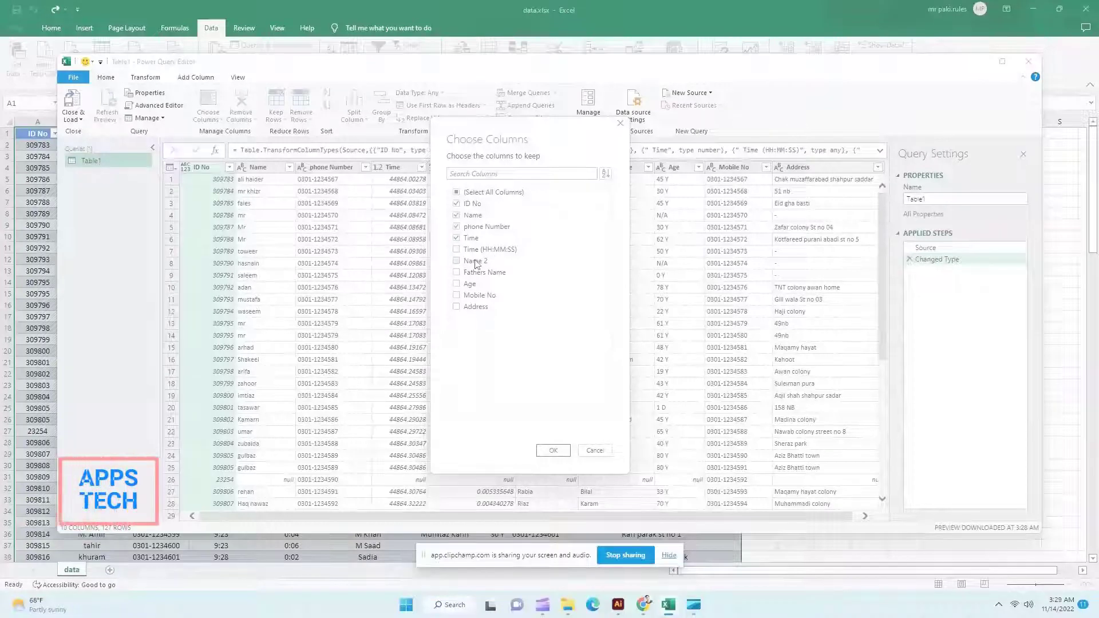
{"action": "left_click", "coordinate": [474, 261]}
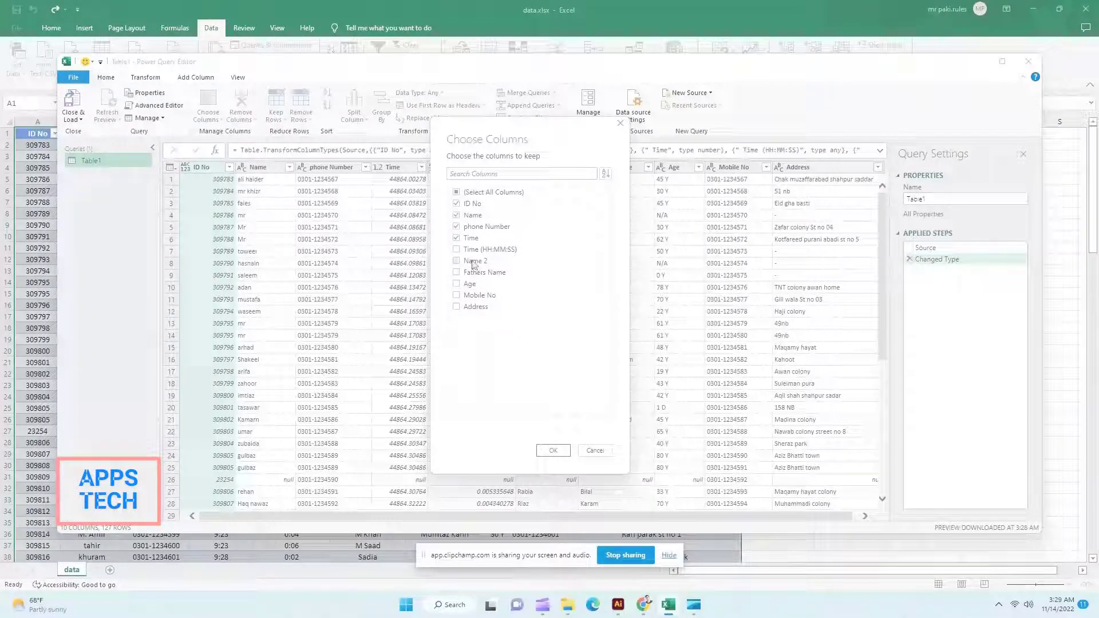
{"action": "left_click", "coordinate": [476, 274]}
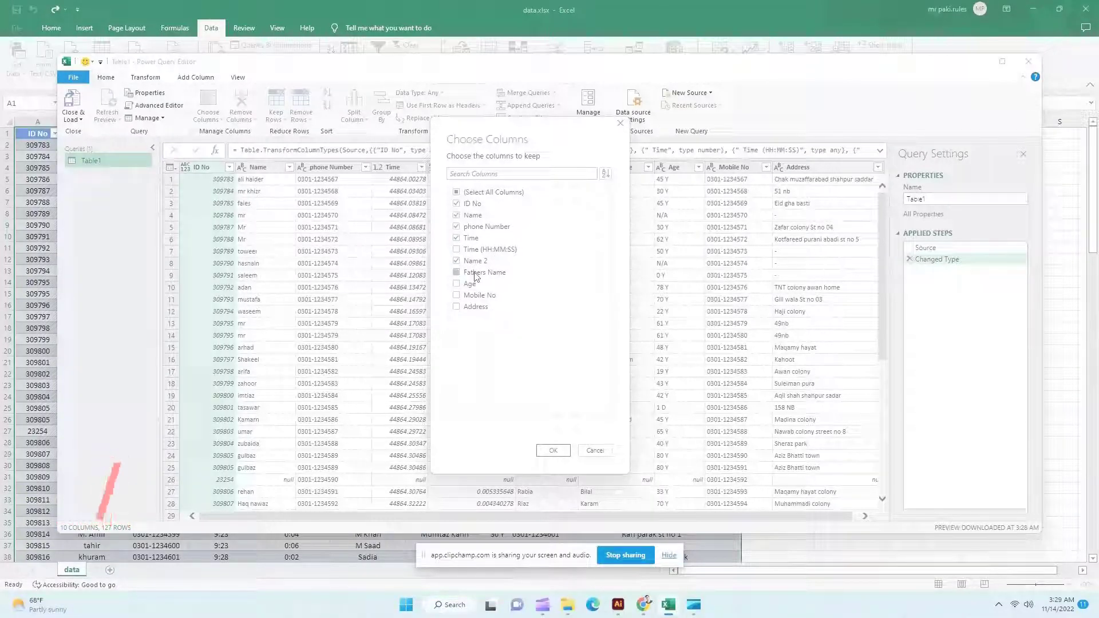
{"action": "left_click", "coordinate": [467, 307]}
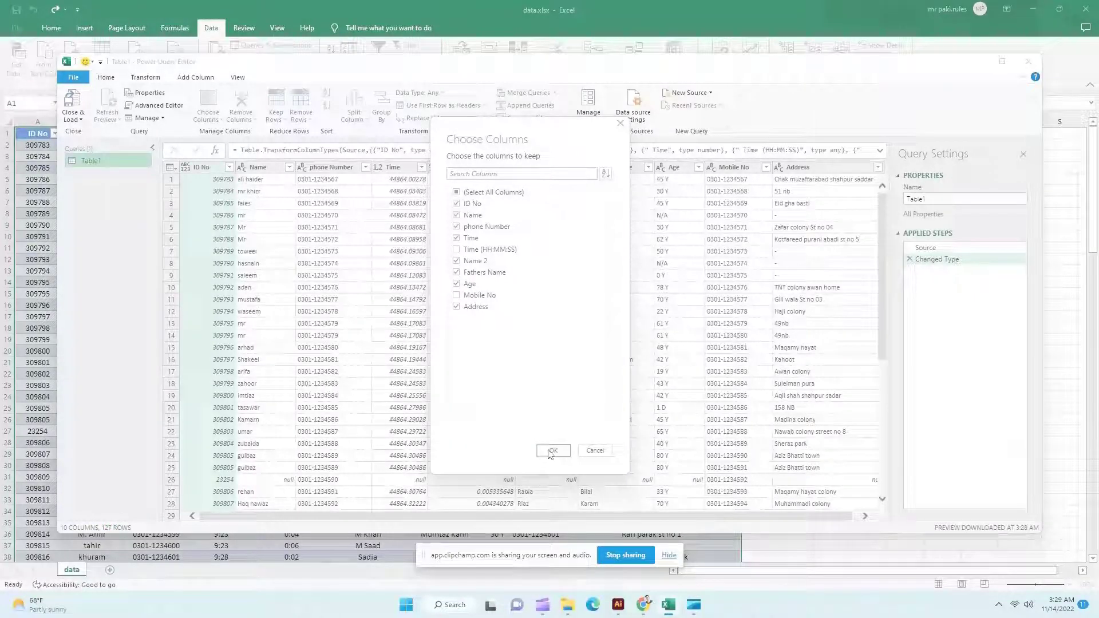
{"action": "left_click", "coordinate": [551, 451]}
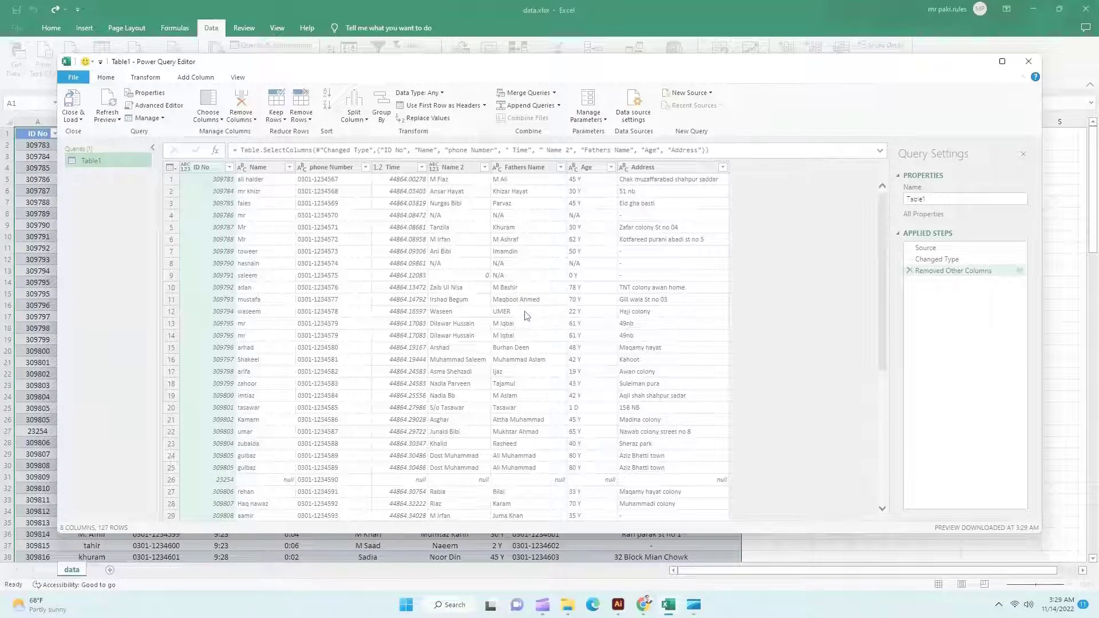
Check the query rows for irregular IDs and sort the table by ID No in ascending order
{"action": "scroll", "coordinate": [418, 368], "scroll_direction": "down", "scroll_amount": 11}
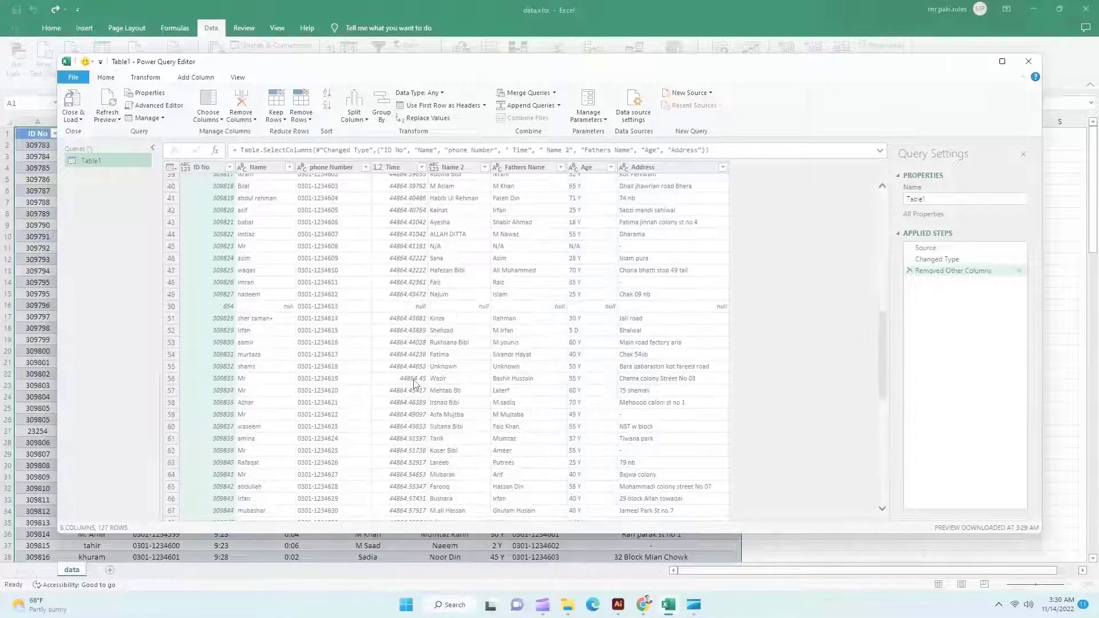
{"action": "scroll", "coordinate": [416, 384], "scroll_direction": "up", "scroll_amount": 11}
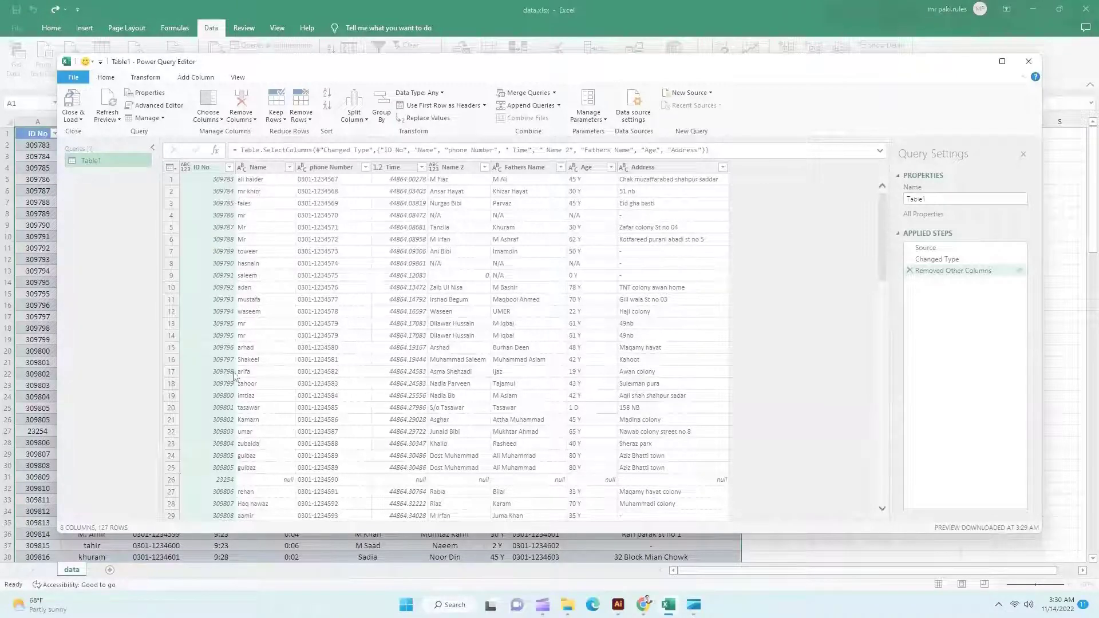
{"action": "scroll", "coordinate": [233, 460], "scroll_direction": "down", "scroll_amount": 2}
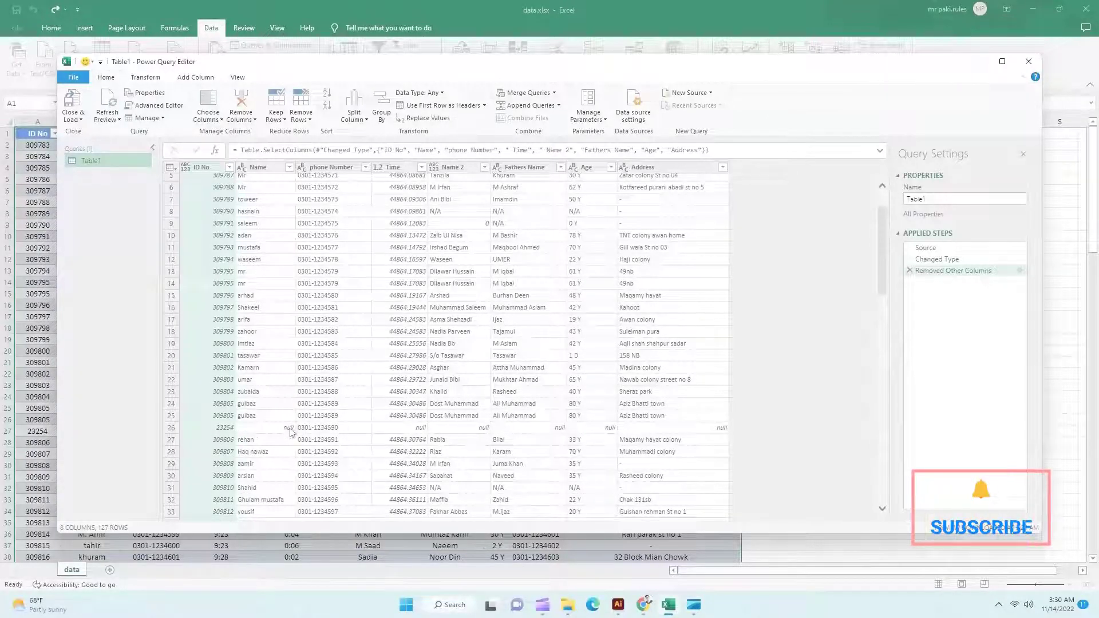
{"action": "scroll", "coordinate": [228, 436], "scroll_direction": "down", "scroll_amount": 2}
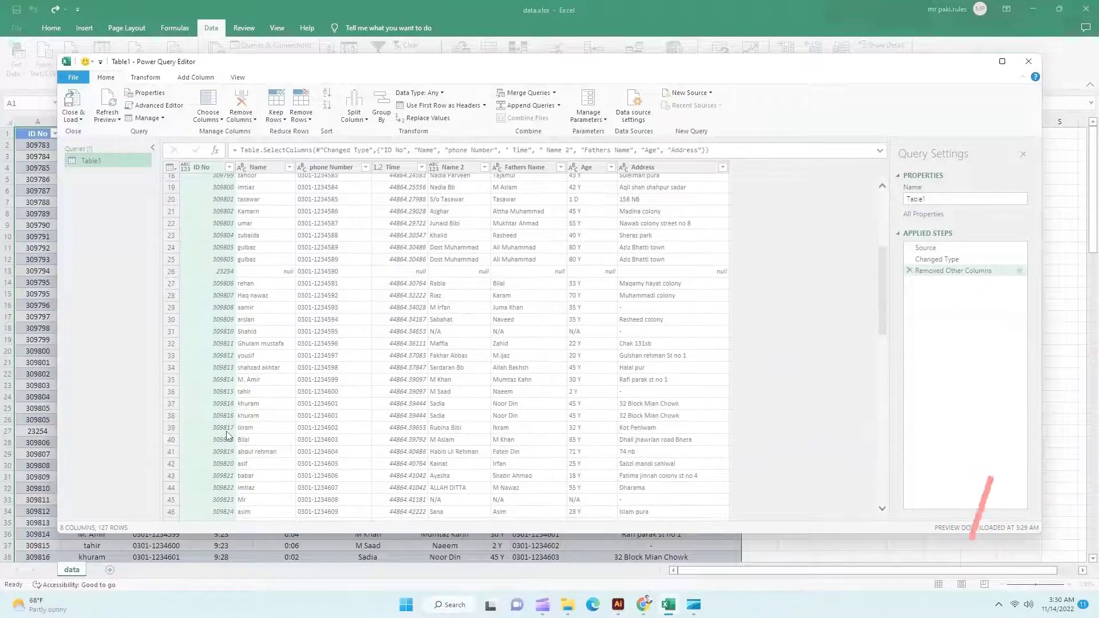
{"action": "scroll", "coordinate": [227, 435], "scroll_direction": "down", "scroll_amount": 4}
{"action": "scroll", "coordinate": [228, 435], "scroll_direction": "up", "scroll_amount": 7}
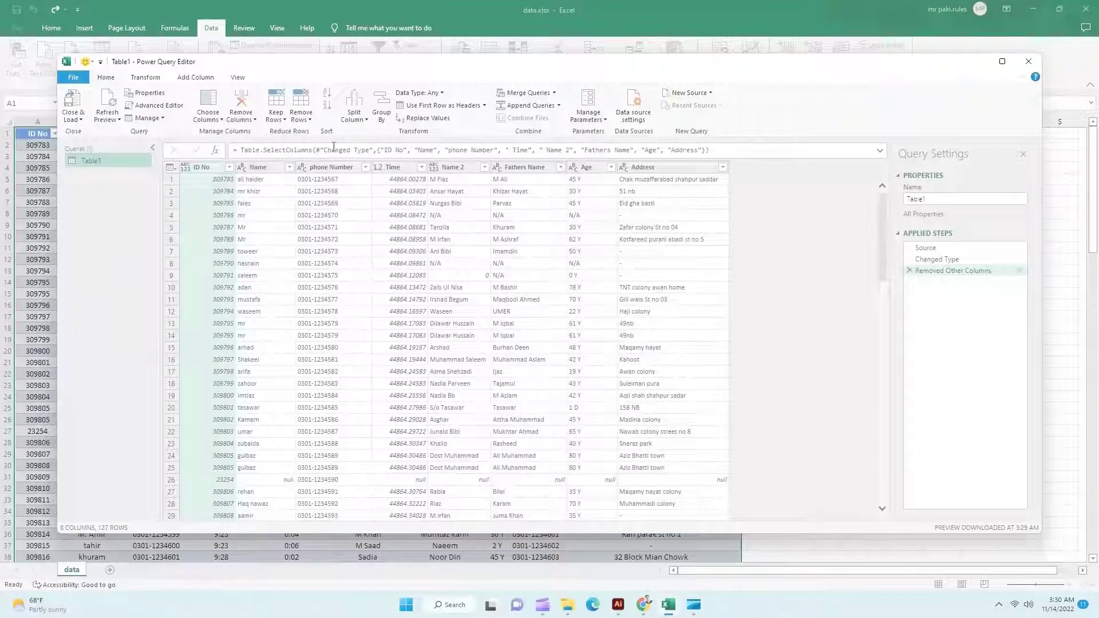
{"action": "left_click", "coordinate": [328, 98]}
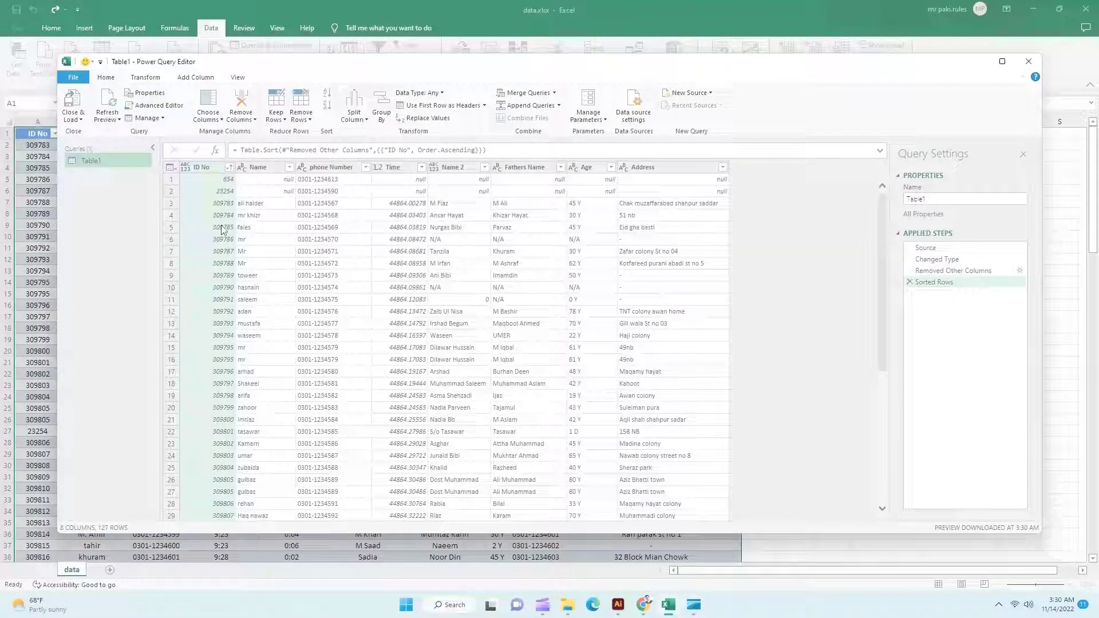
Remove the top 2 rows of the sorted query, which hold invalid ID numbers and null values
{"action": "left_click", "coordinate": [230, 204]}
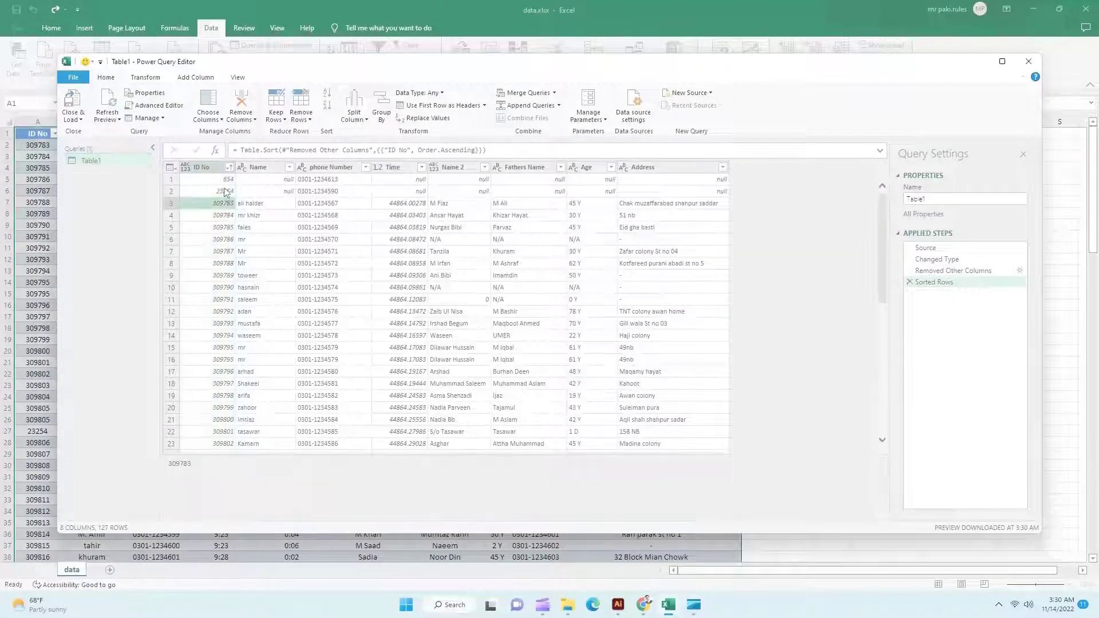
{"action": "left_click", "coordinate": [203, 184]}
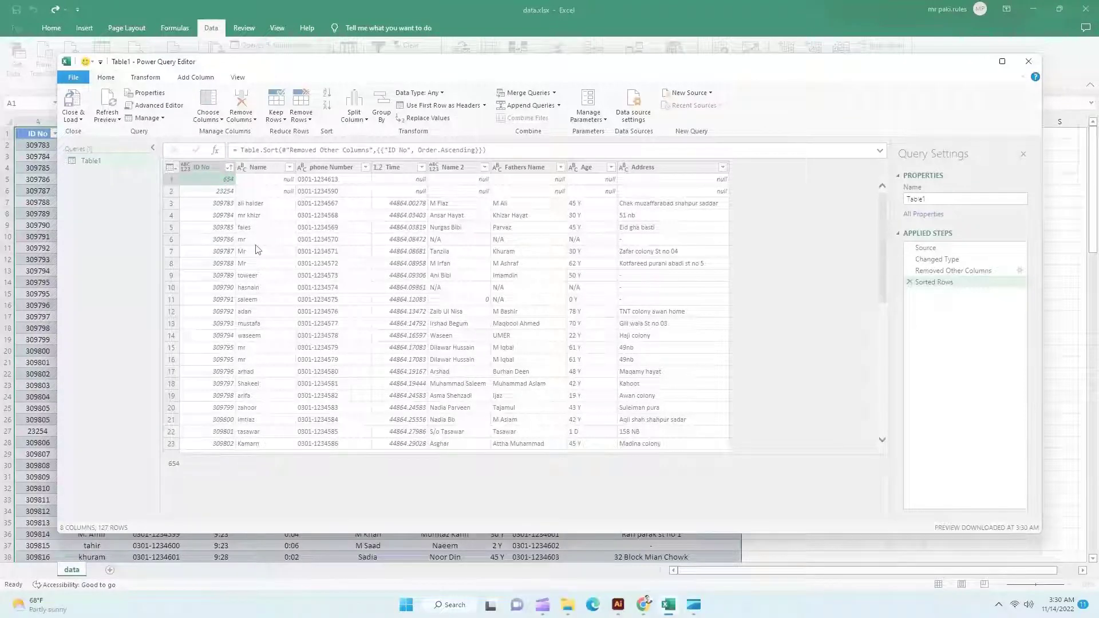
{"action": "left_click", "coordinate": [309, 122]}
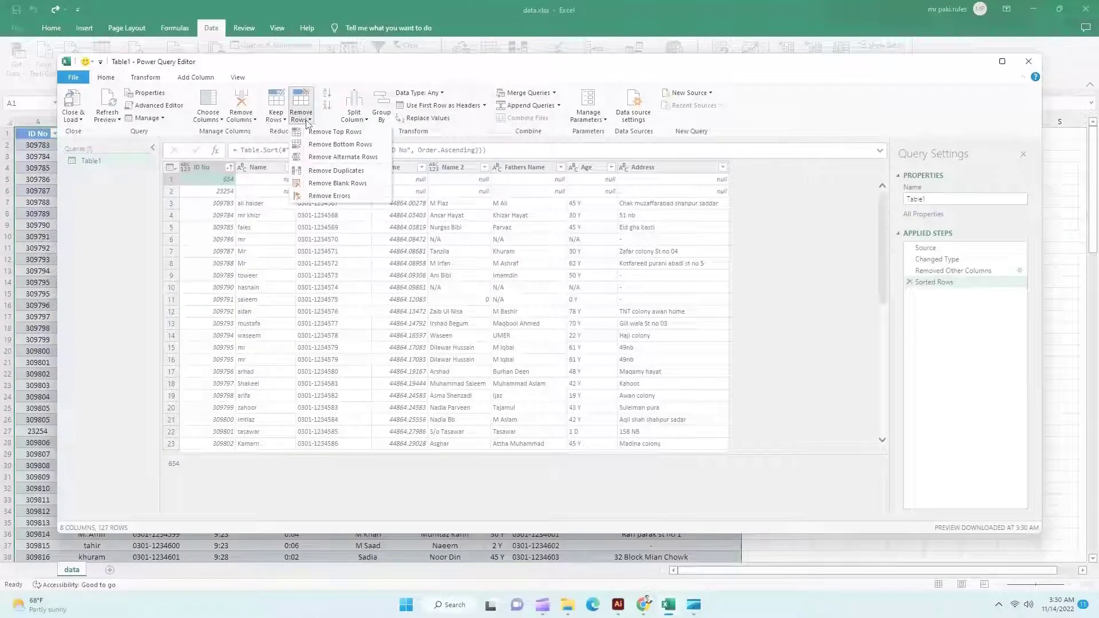
{"action": "left_click", "coordinate": [335, 132]}
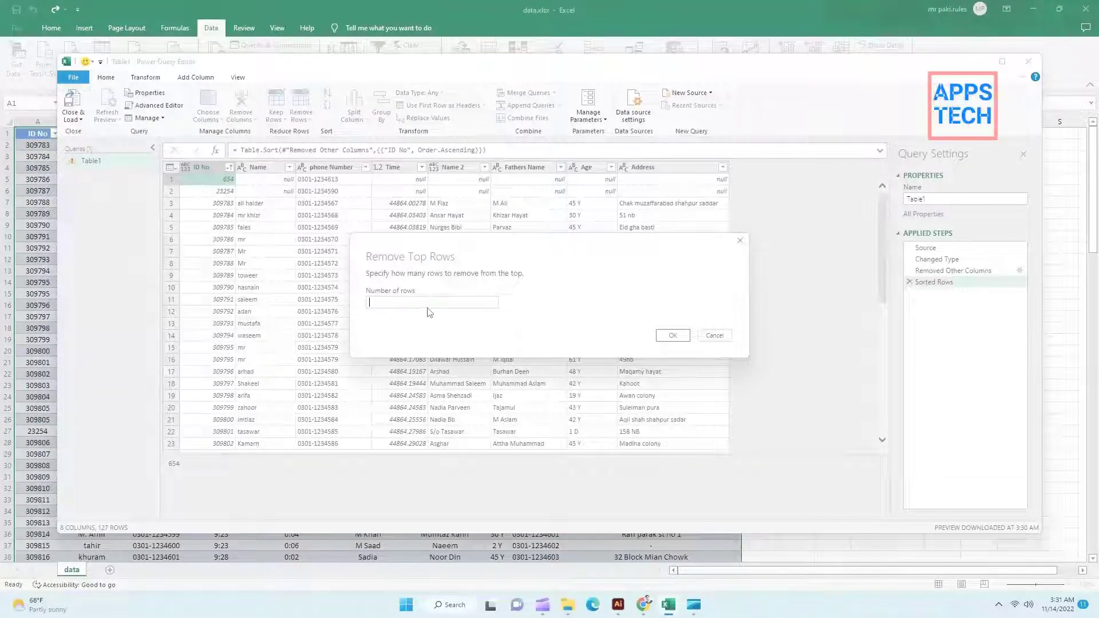
{"action": "type", "text": "2"}
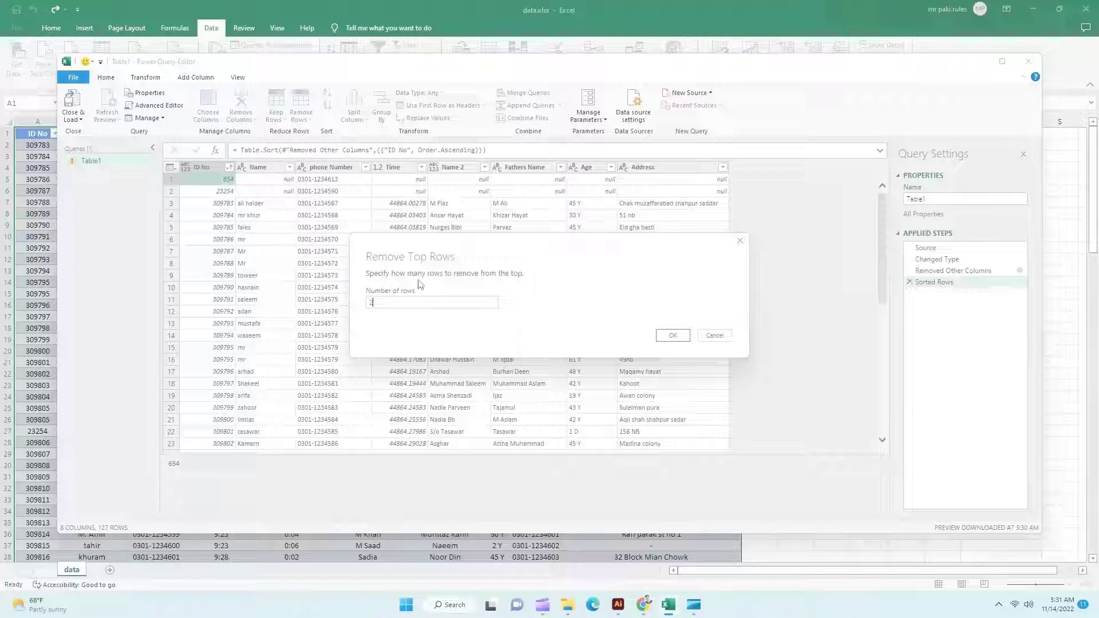
{"action": "left_click", "coordinate": [673, 336]}
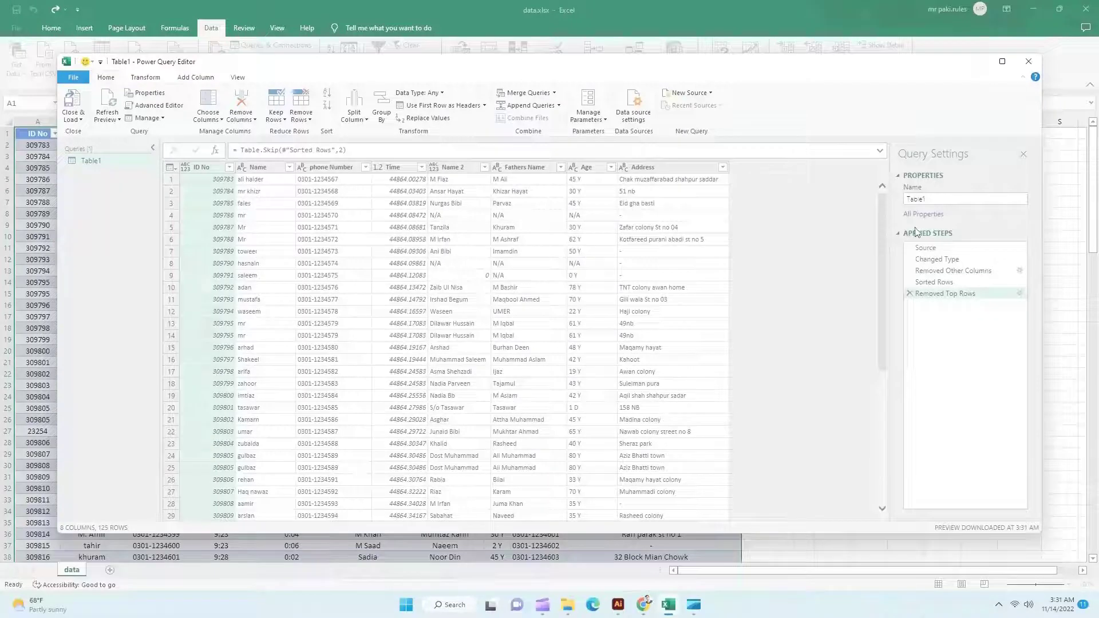
Remove the bottom 2 rows of the query, where the ID No is "its no numb"
{"action": "left_click_drag", "start_coordinate": [879, 224], "coordinate": [885, 463]}
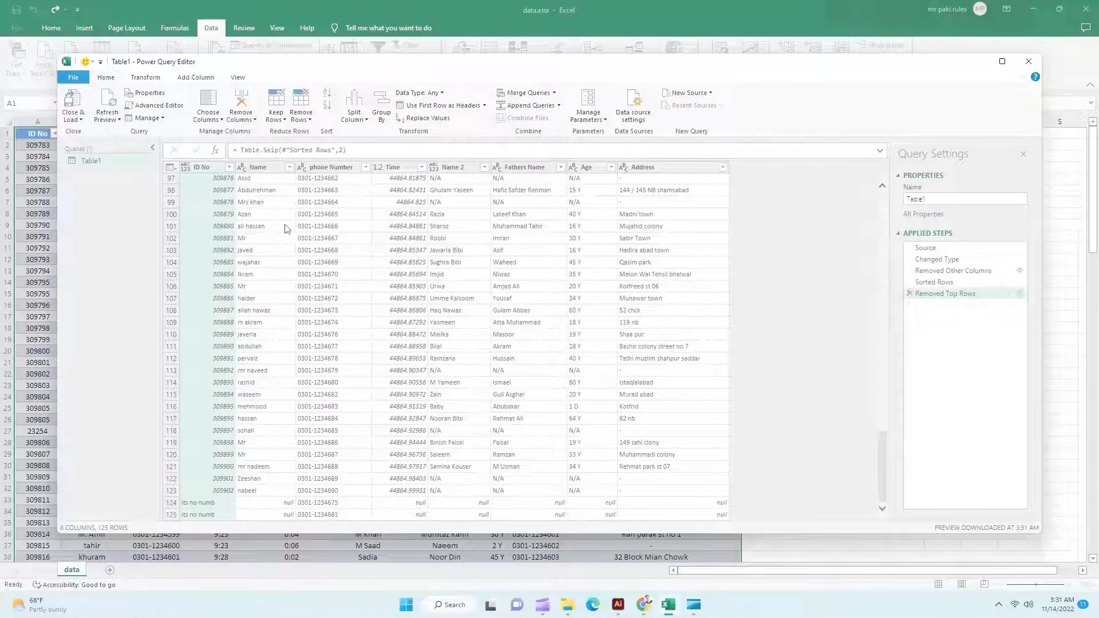
{"action": "left_click", "coordinate": [311, 120]}
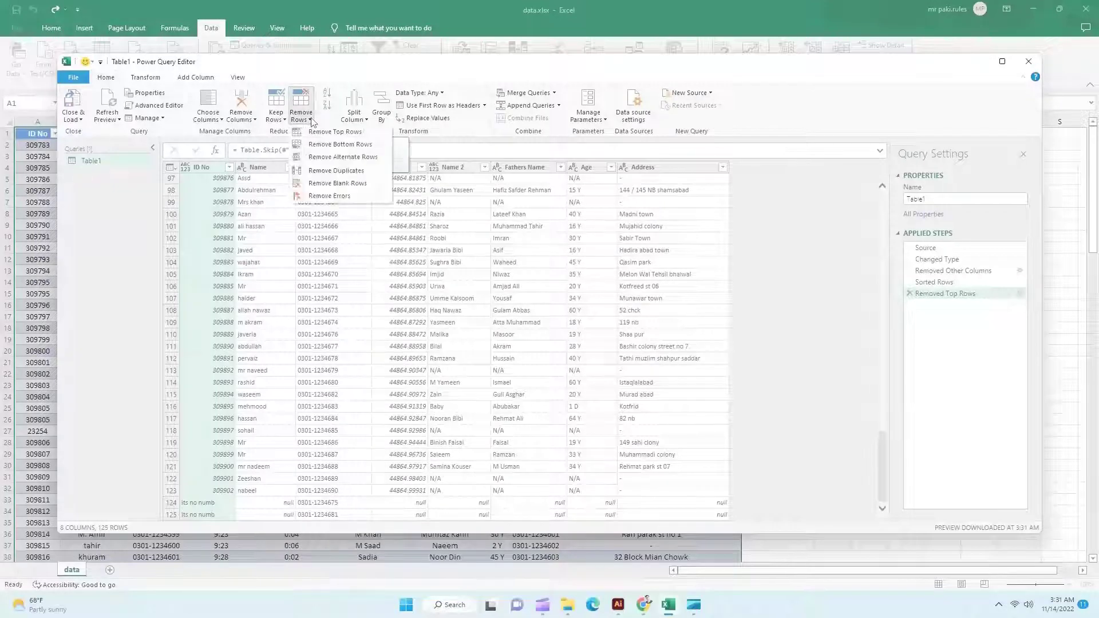
{"action": "left_click", "coordinate": [339, 145]}
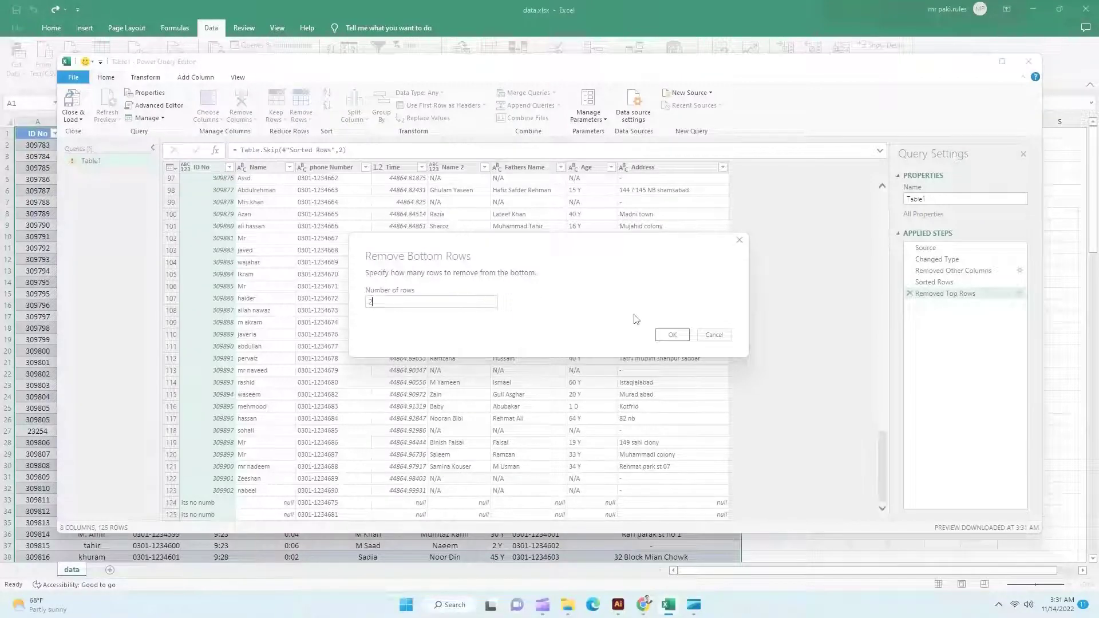
{"action": "left_click", "coordinate": [673, 334]}
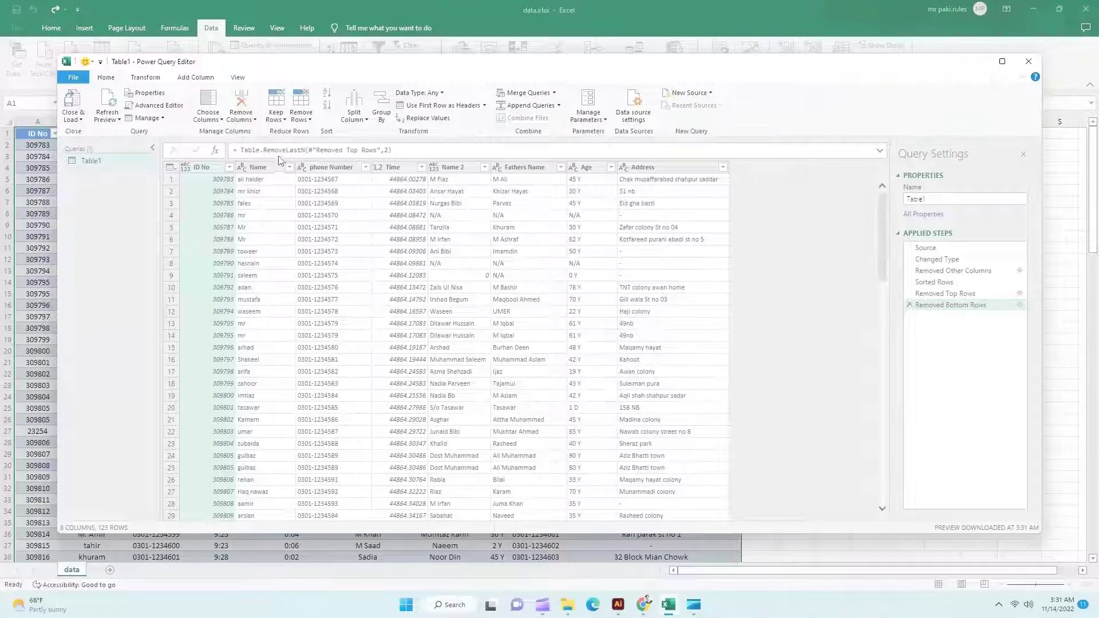
Close the query editor and load the cleaned query into the workbook as a new worksheet table
{"action": "left_click", "coordinate": [284, 121]}
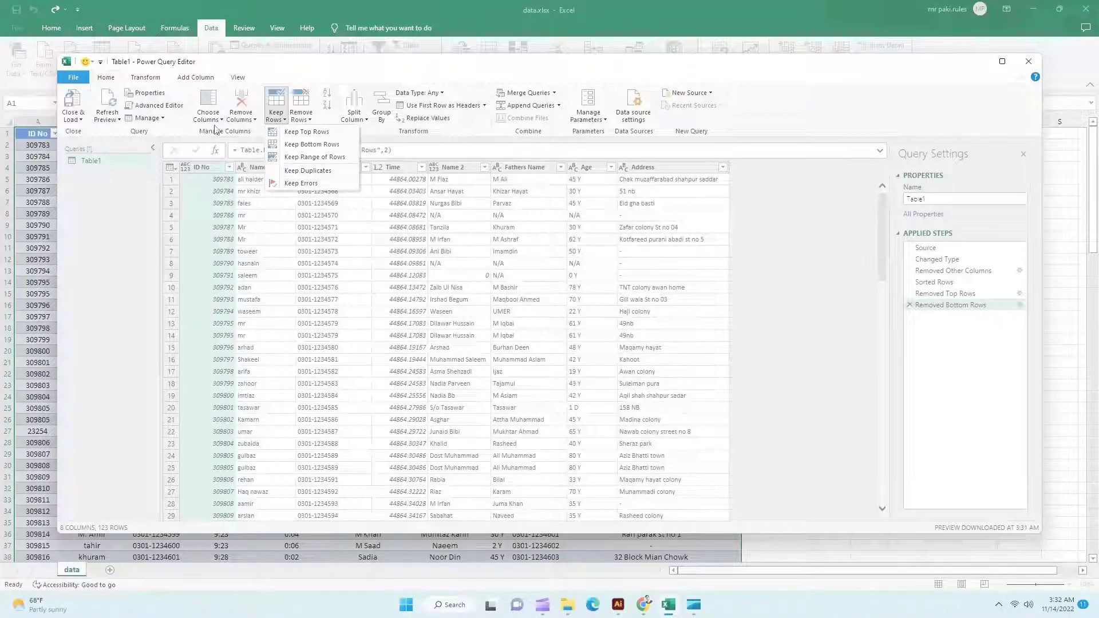
{"action": "left_click", "coordinate": [177, 129]}
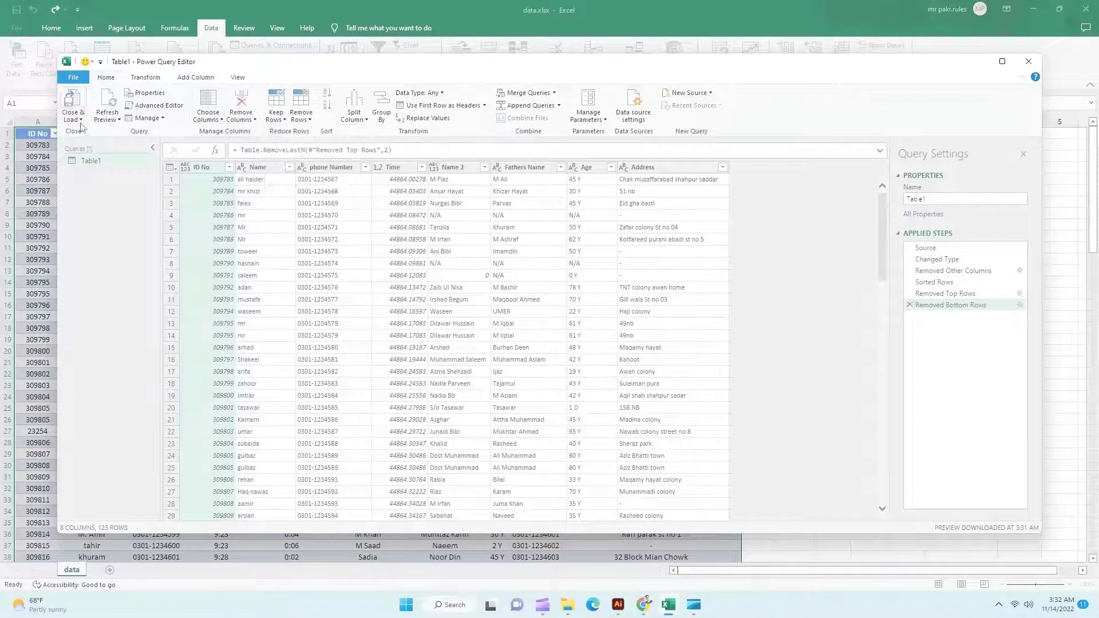
{"action": "left_click", "coordinate": [76, 117]}
{"action": "left_click", "coordinate": [102, 131]}
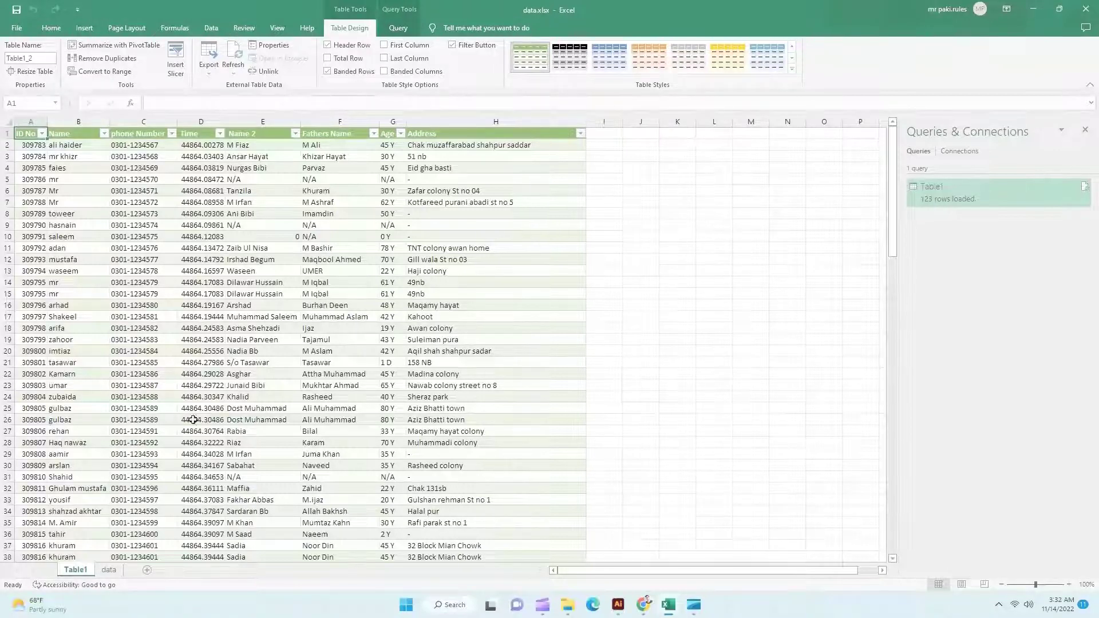
Set the table style on the data sheet to None and close the Queries & Connections pane
{"action": "left_click", "coordinate": [109, 570]}
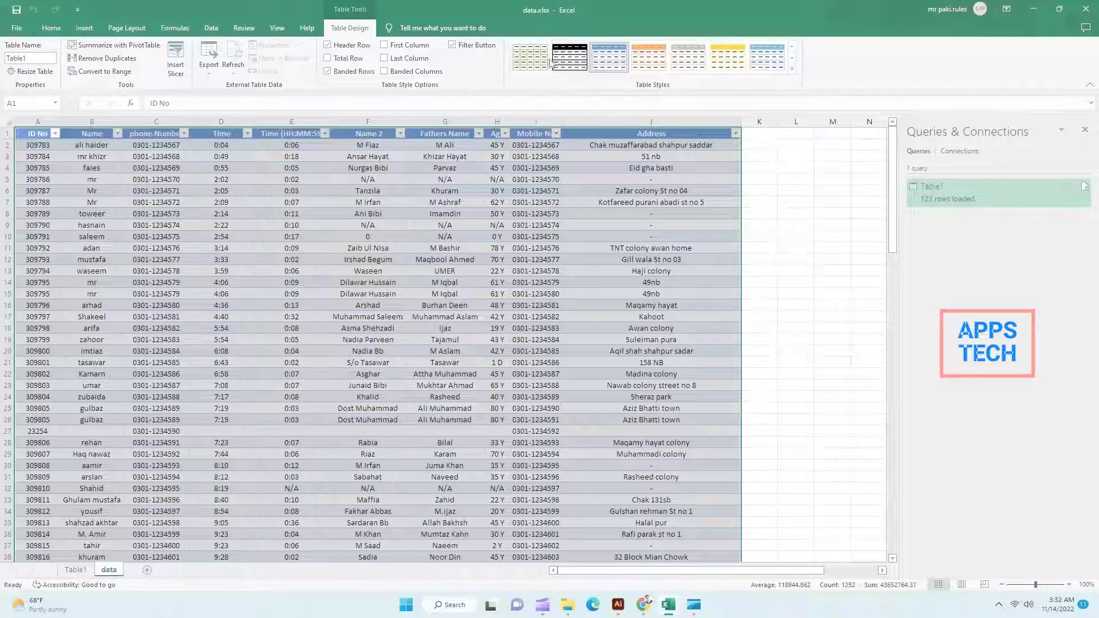
{"action": "left_click", "coordinate": [794, 47]}
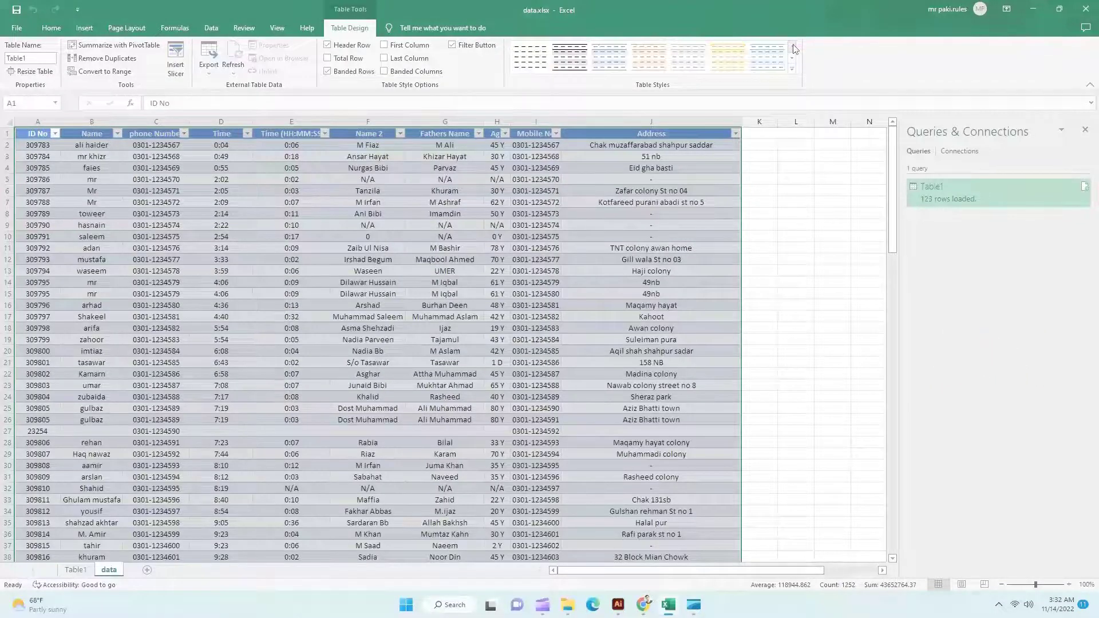
{"action": "left_click", "coordinate": [536, 62]}
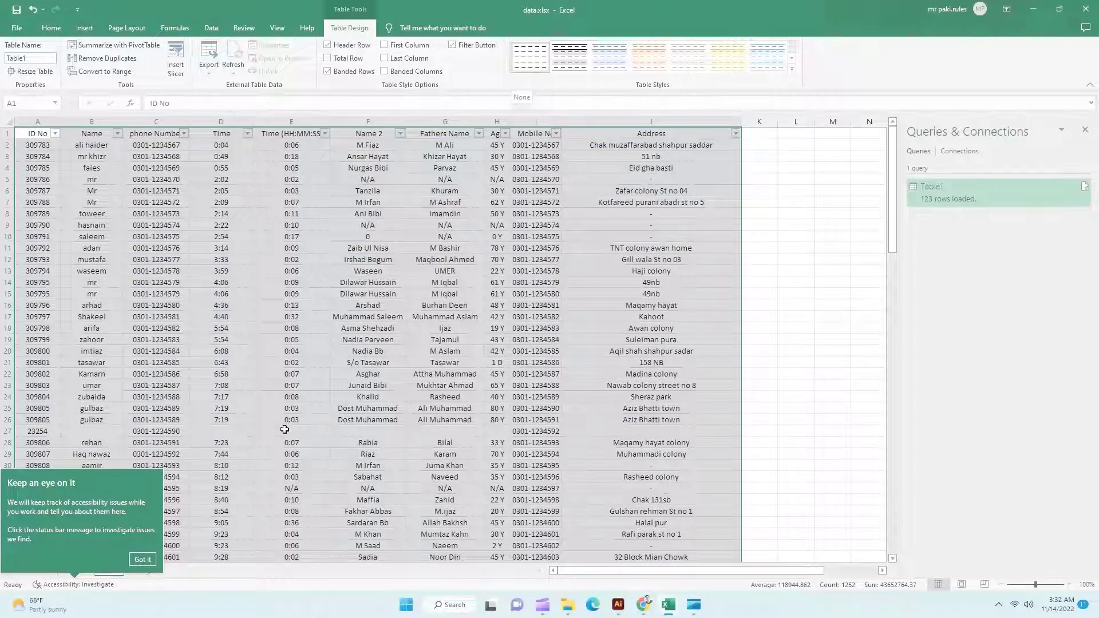
{"action": "left_click", "coordinate": [1085, 128]}
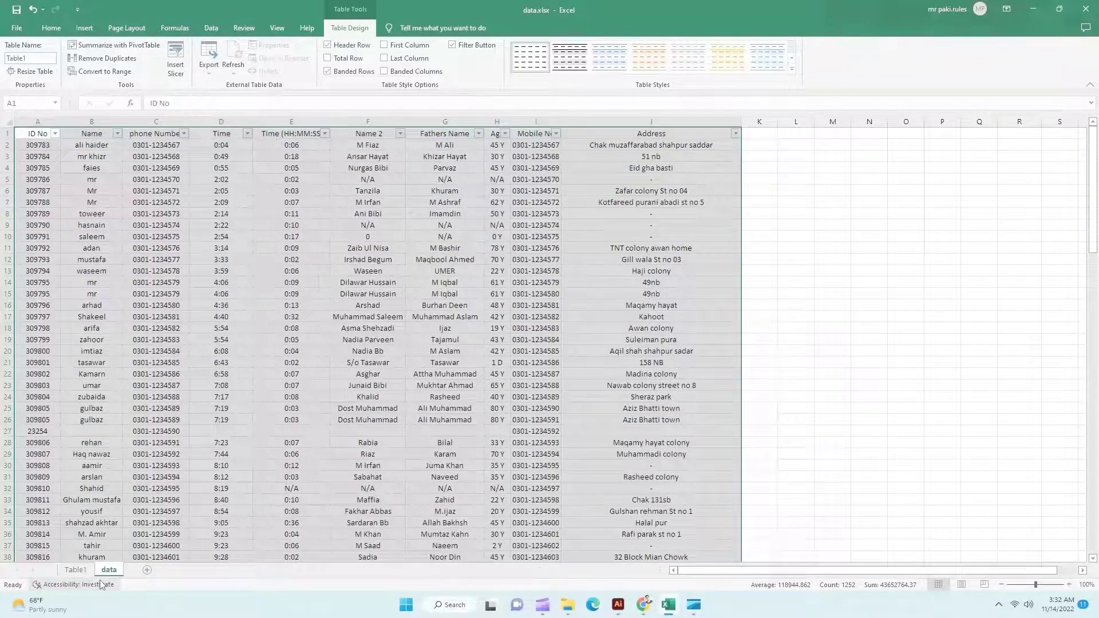
Set the style of the cleaned table on the Table1 sheet to None
{"action": "left_click", "coordinate": [83, 571]}
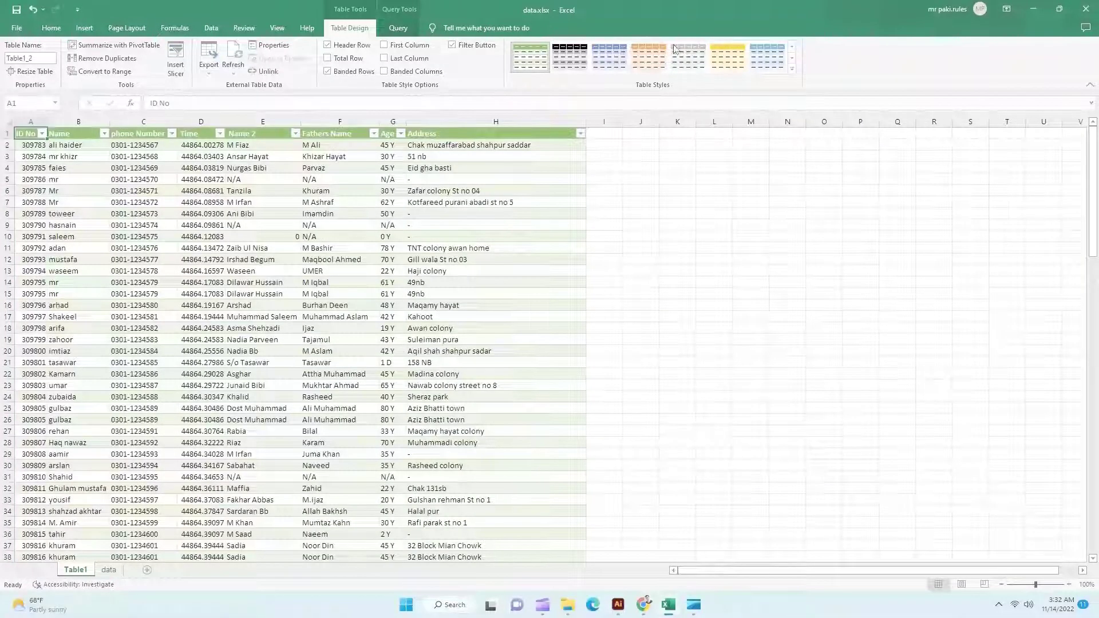
{"action": "left_click", "coordinate": [794, 53]}
{"action": "left_click", "coordinate": [793, 53]}
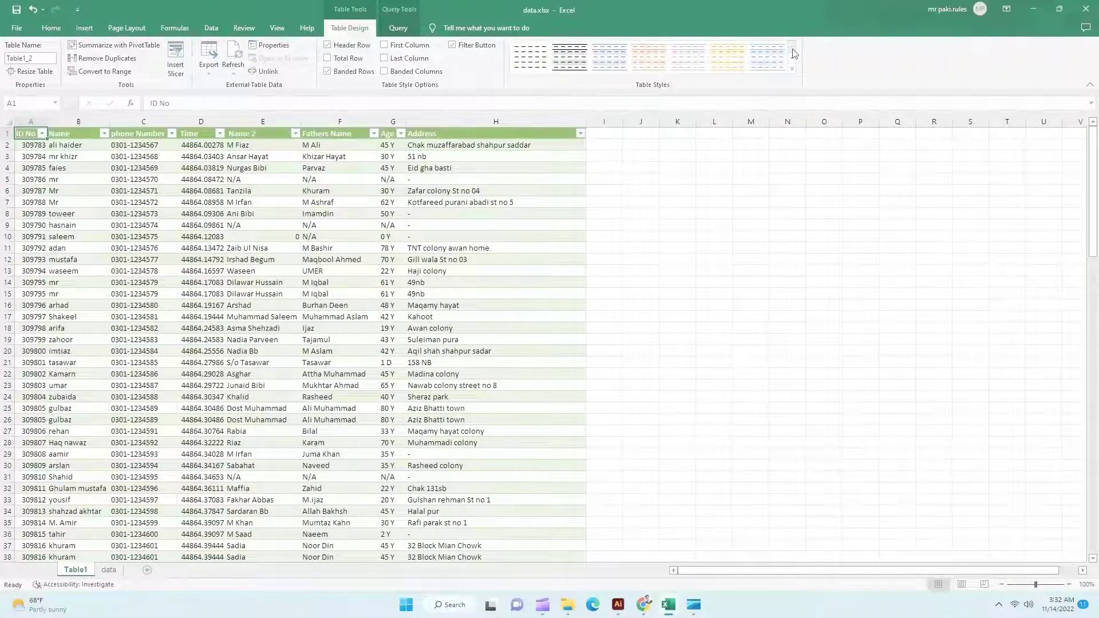
{"action": "left_click", "coordinate": [533, 56]}
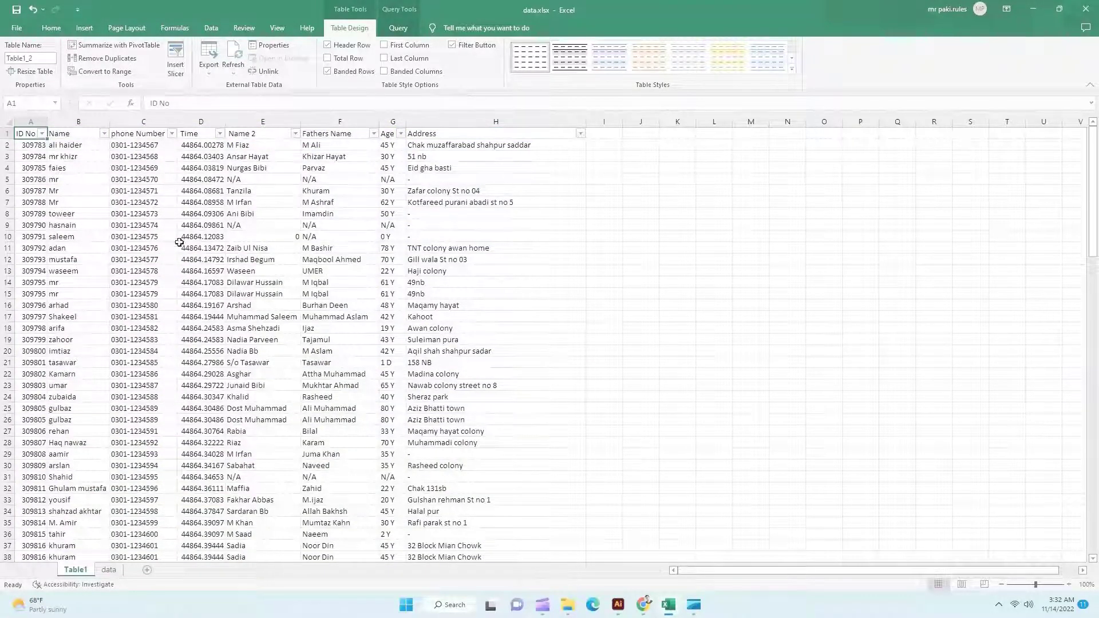
{"action": "left_click", "coordinate": [137, 234]}
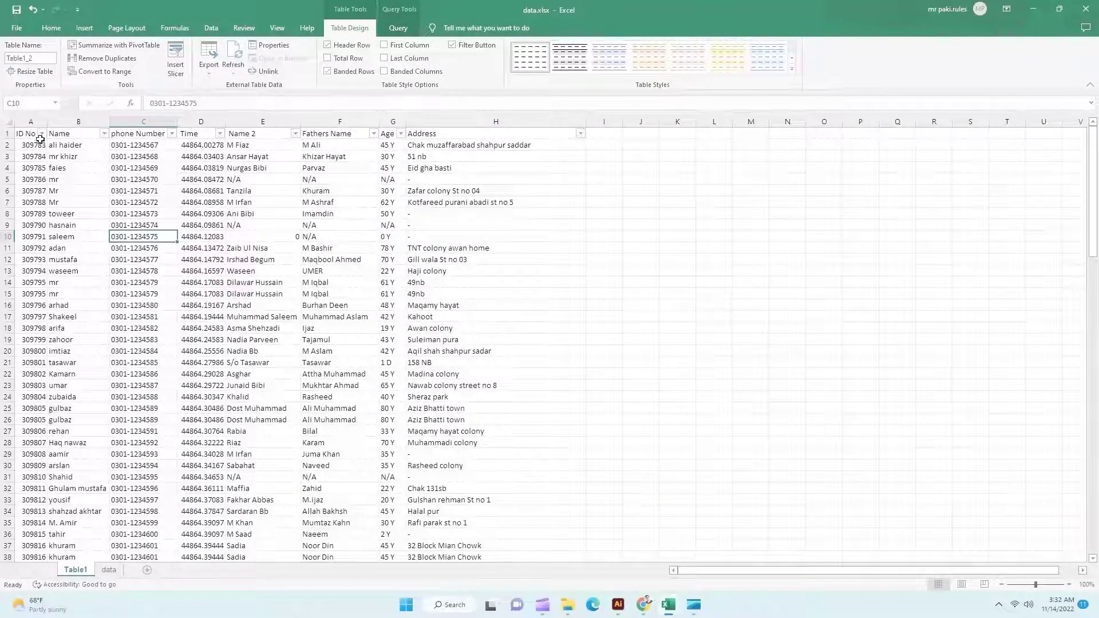
Highlight duplicate values in the Table1 sheet's ID No column with Light Red Fill with Dark Red Text and review the marked cells
{"action": "left_click", "coordinate": [32, 122]}
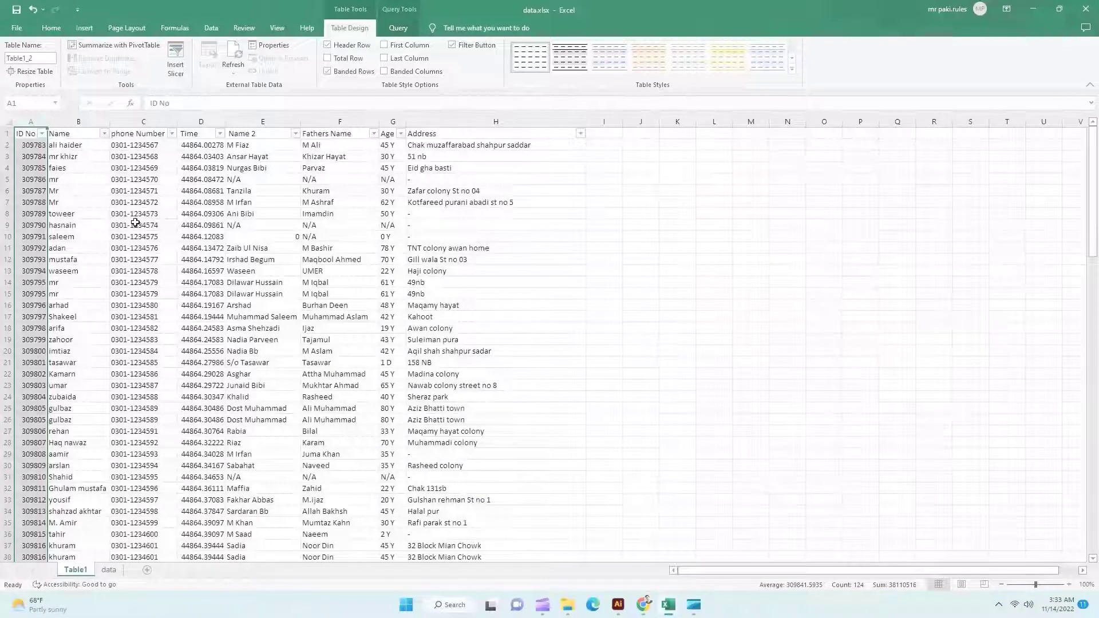
{"action": "left_click", "coordinate": [50, 28]}
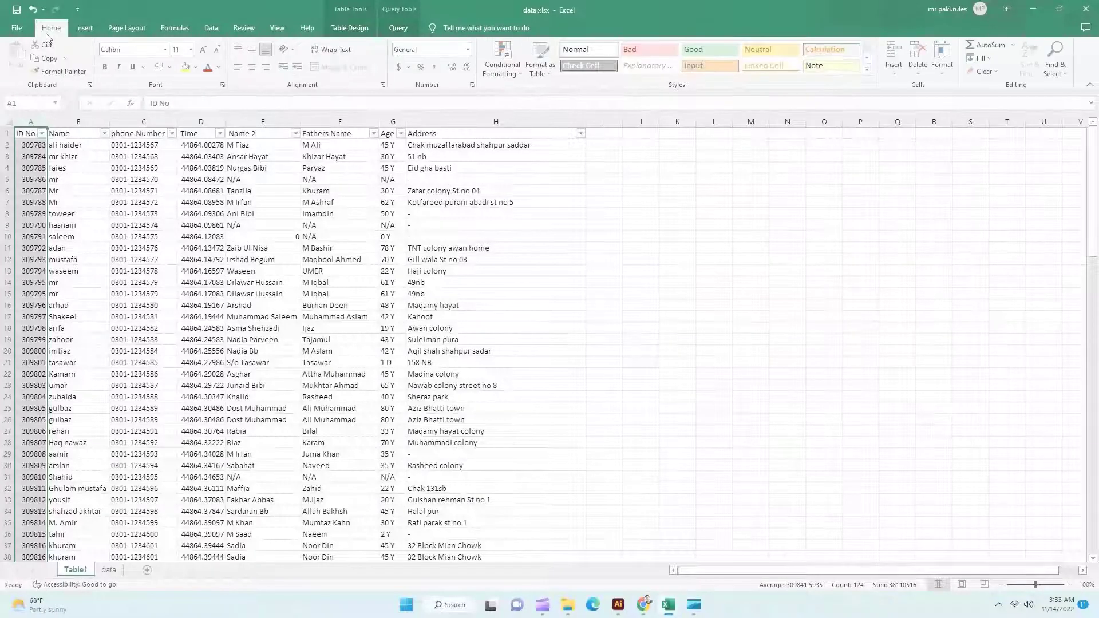
{"action": "left_click", "coordinate": [521, 78]}
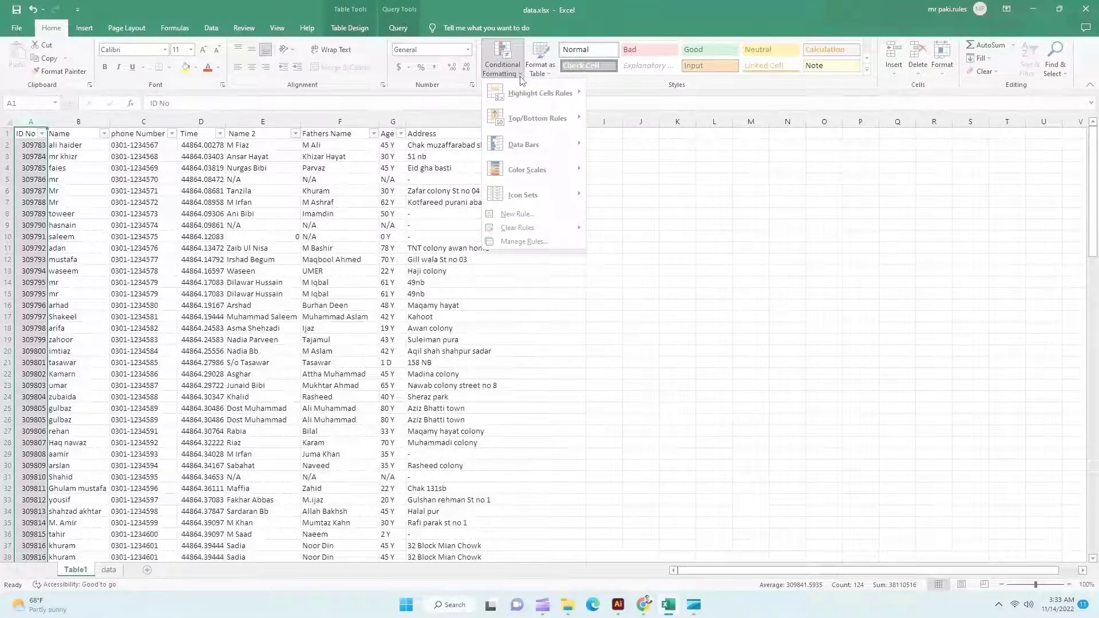
{"action": "mouse_move", "coordinate": [527, 100]}
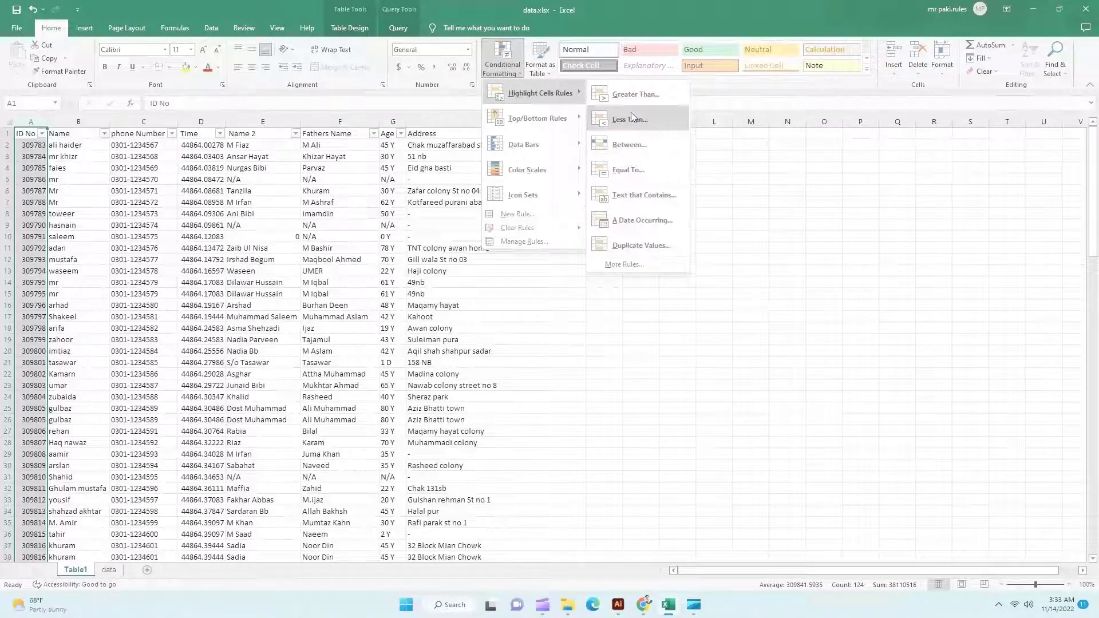
{"action": "left_click", "coordinate": [639, 248]}
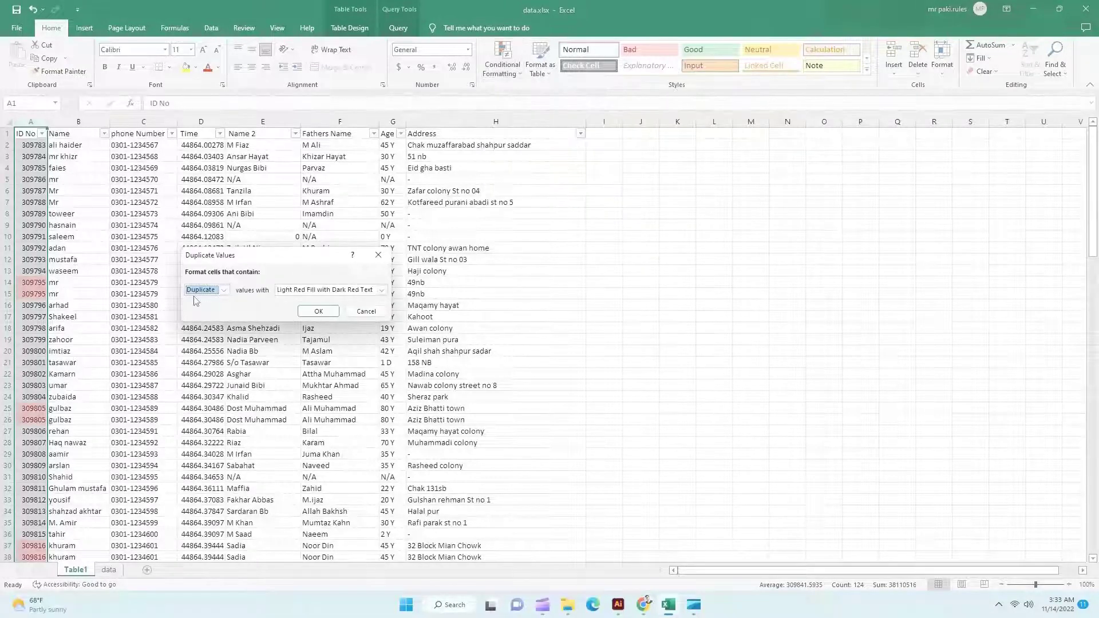
{"action": "left_click", "coordinate": [304, 313]}
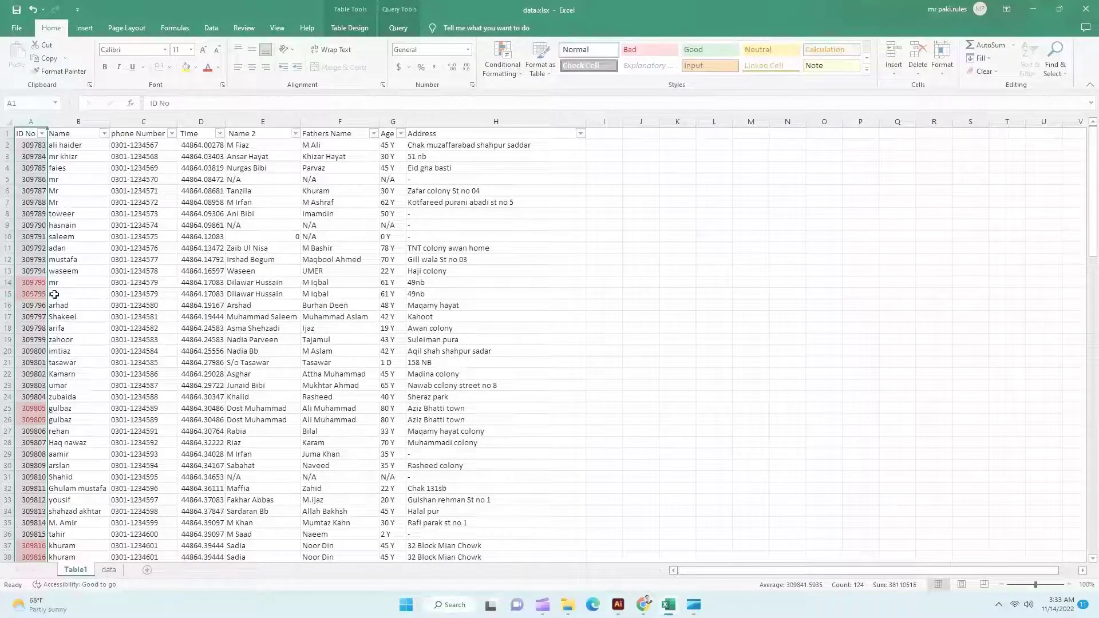
{"action": "scroll", "coordinate": [48, 327], "scroll_direction": "down", "scroll_amount": 3}
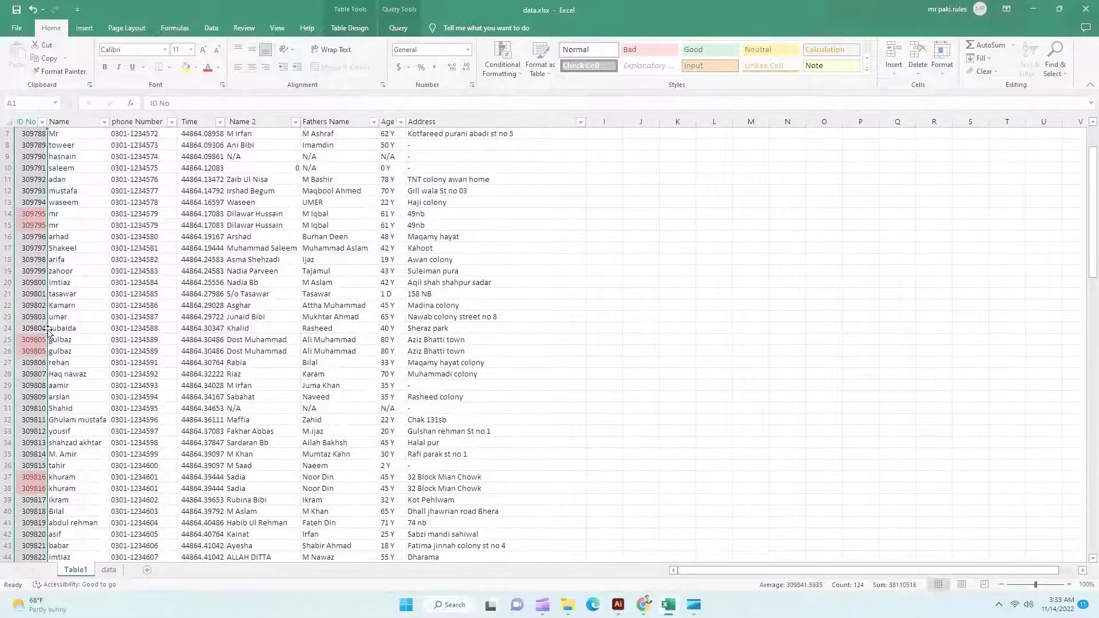
{"action": "scroll", "coordinate": [48, 330], "scroll_direction": "up", "scroll_amount": 3}
Delete sheet row 14 and then sheet row 24, each the first row of a highlighted duplicate pair
{"action": "left_click", "coordinate": [124, 283]}
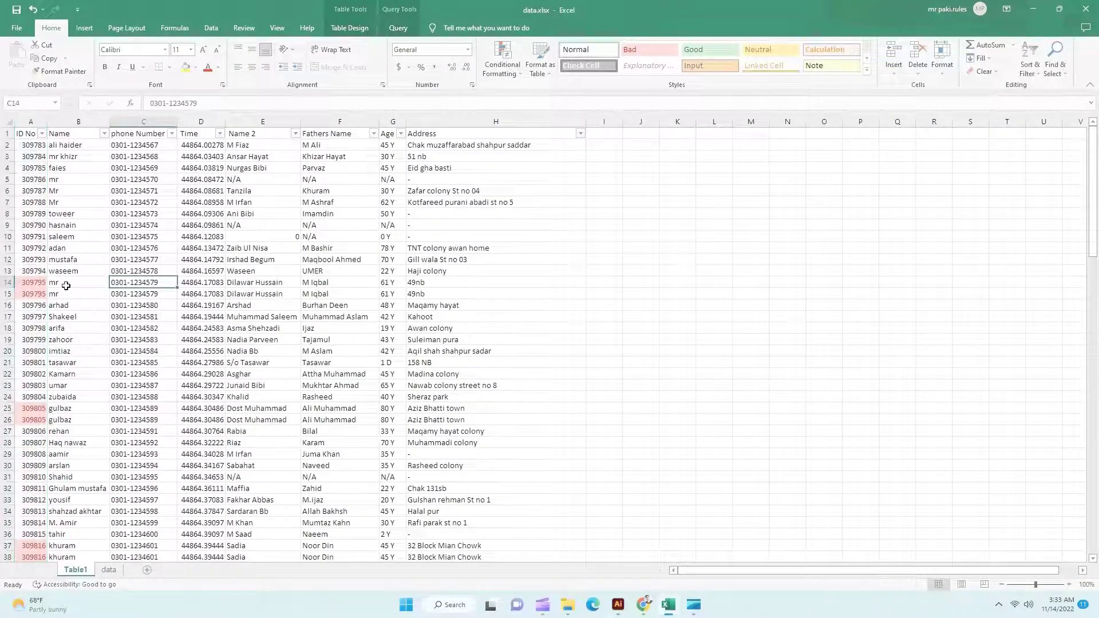
{"action": "left_click", "coordinate": [3, 283]}
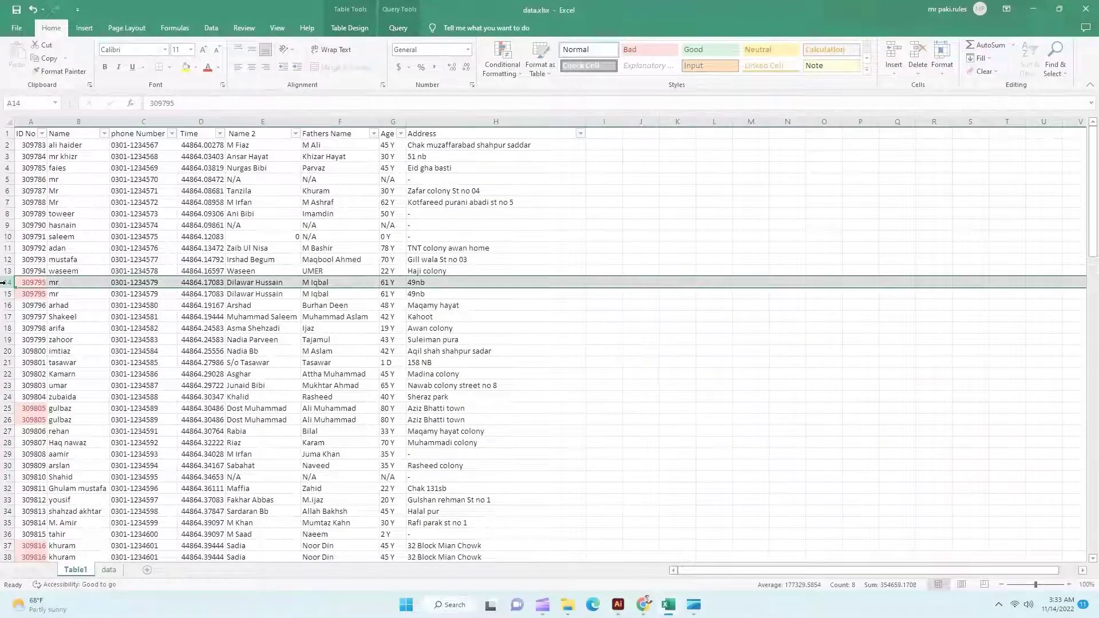
{"action": "right_click", "coordinate": [36, 284]}
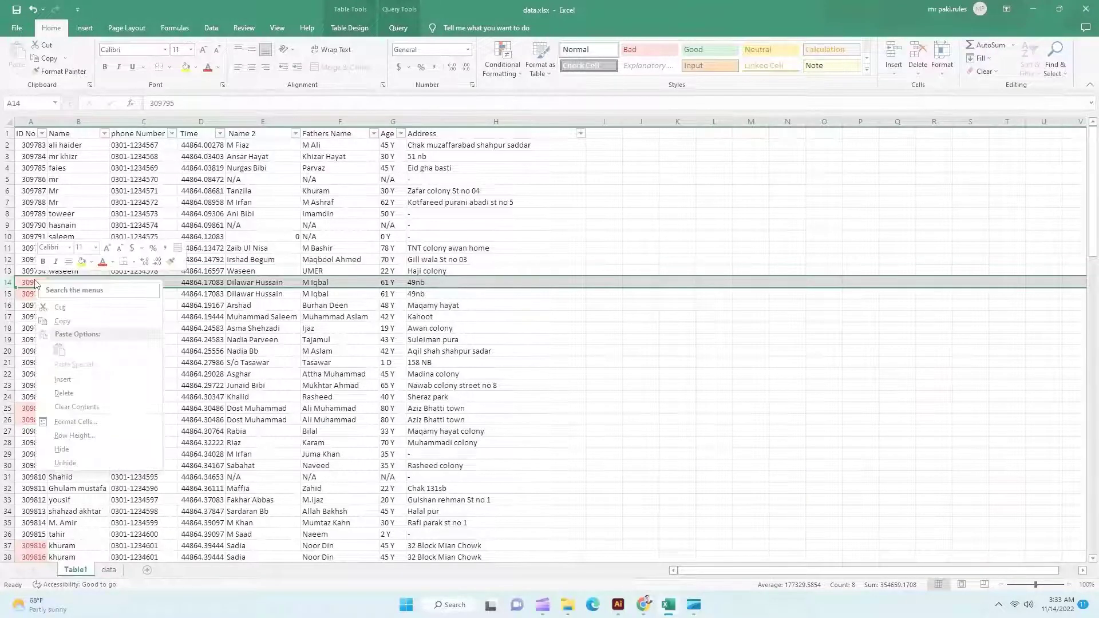
{"action": "left_click", "coordinate": [86, 394]}
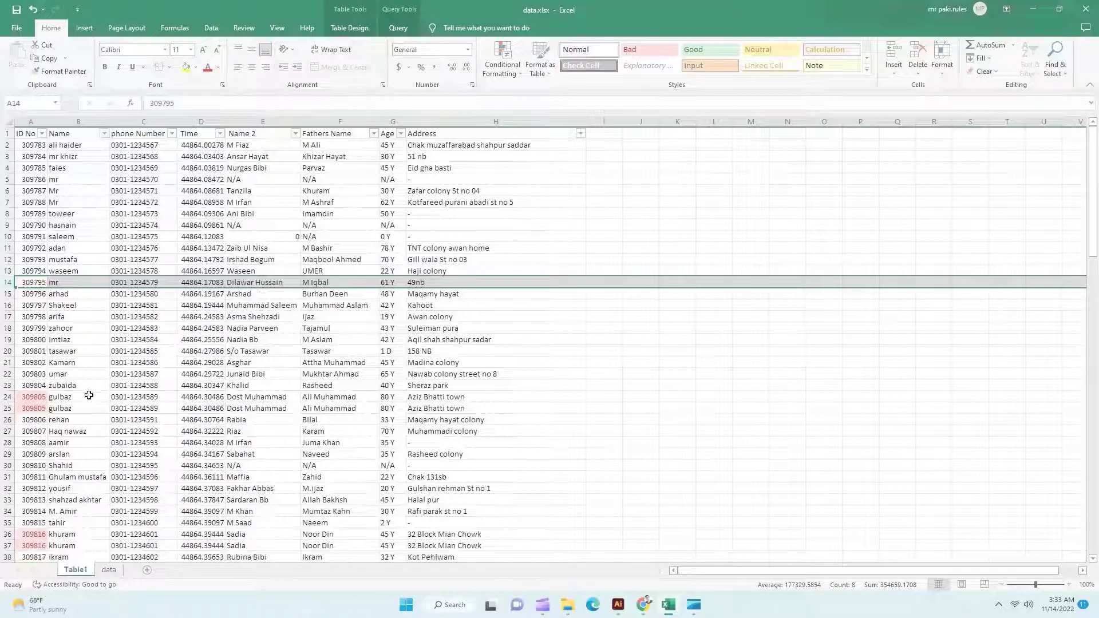
{"action": "left_click", "coordinate": [6, 397]}
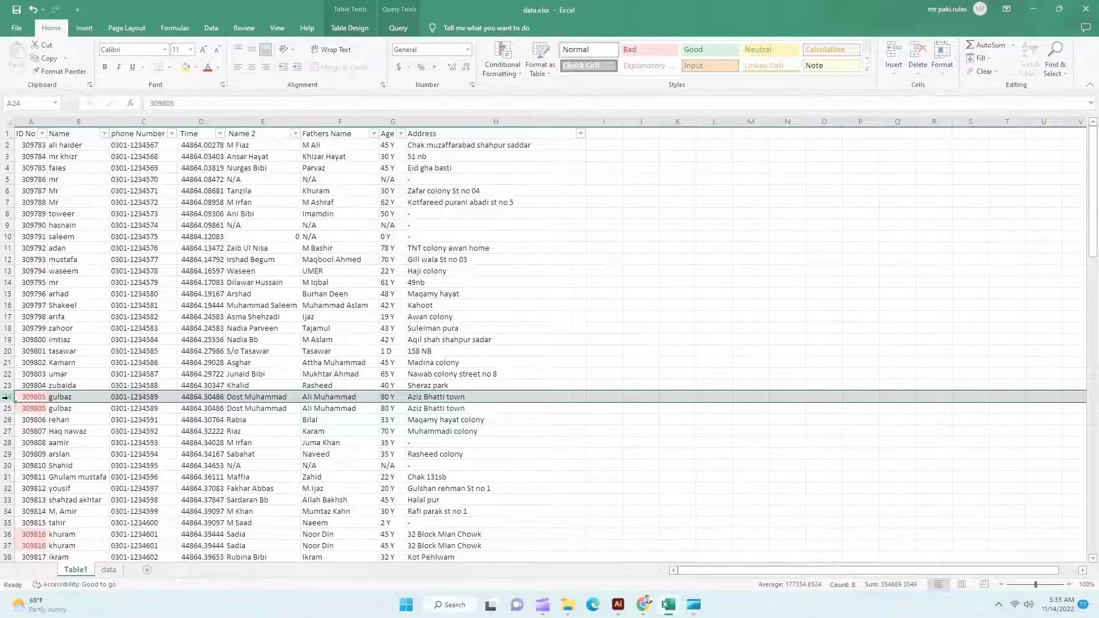
{"action": "key", "text": "ctrl+minus"}
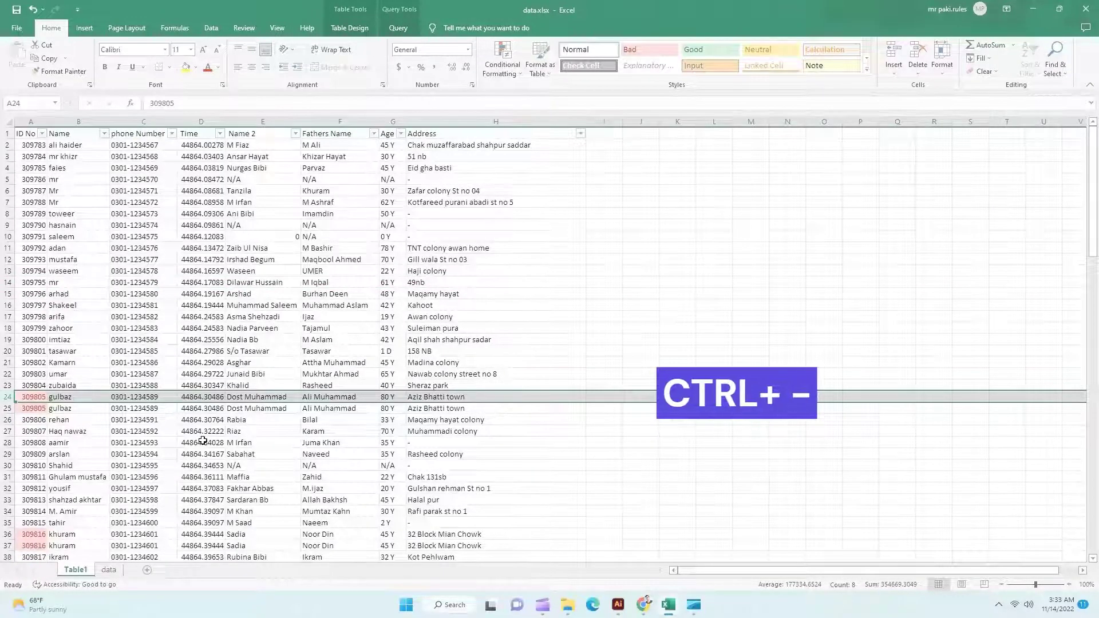
{"action": "key", "text": "ctrl+minus"}
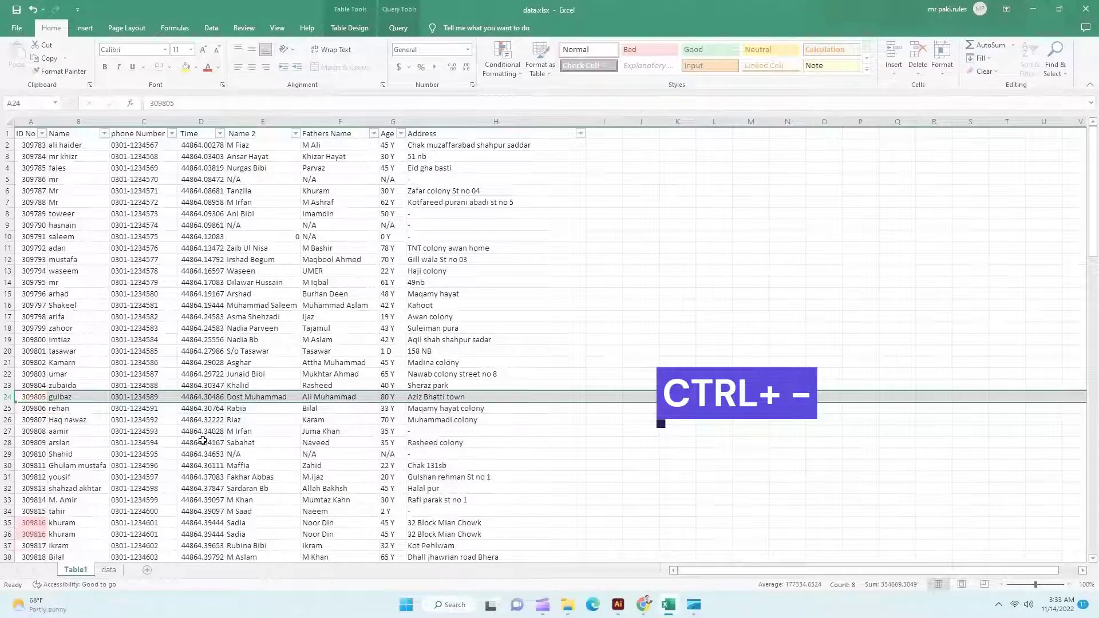
{"action": "scroll", "coordinate": [60, 478], "scroll_direction": "down", "scroll_amount": 1}
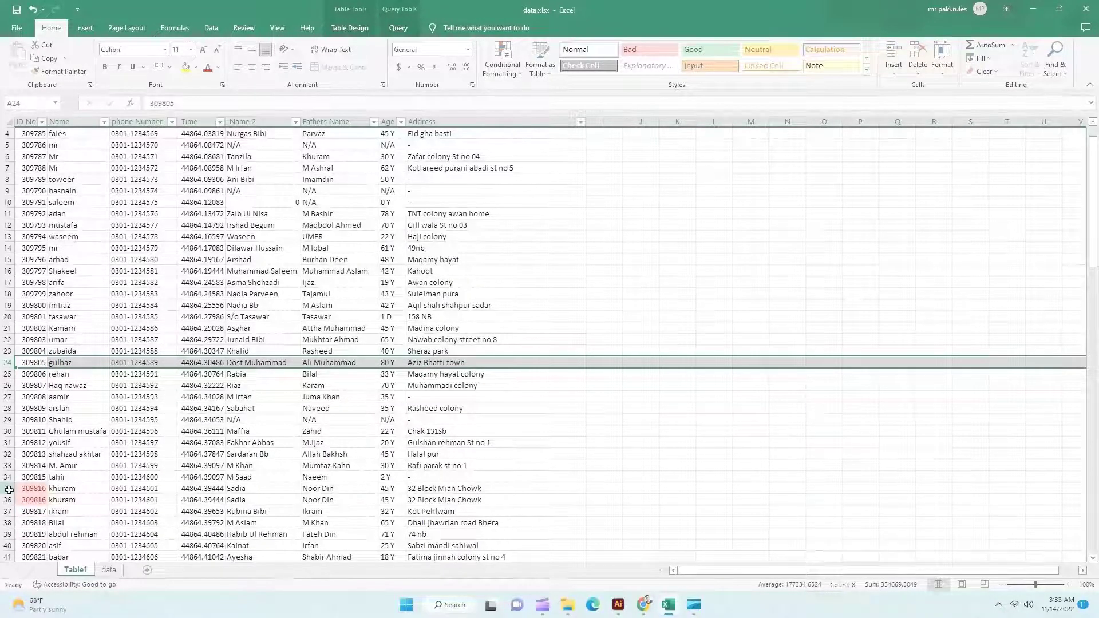
{"action": "left_click", "coordinate": [9, 490]}
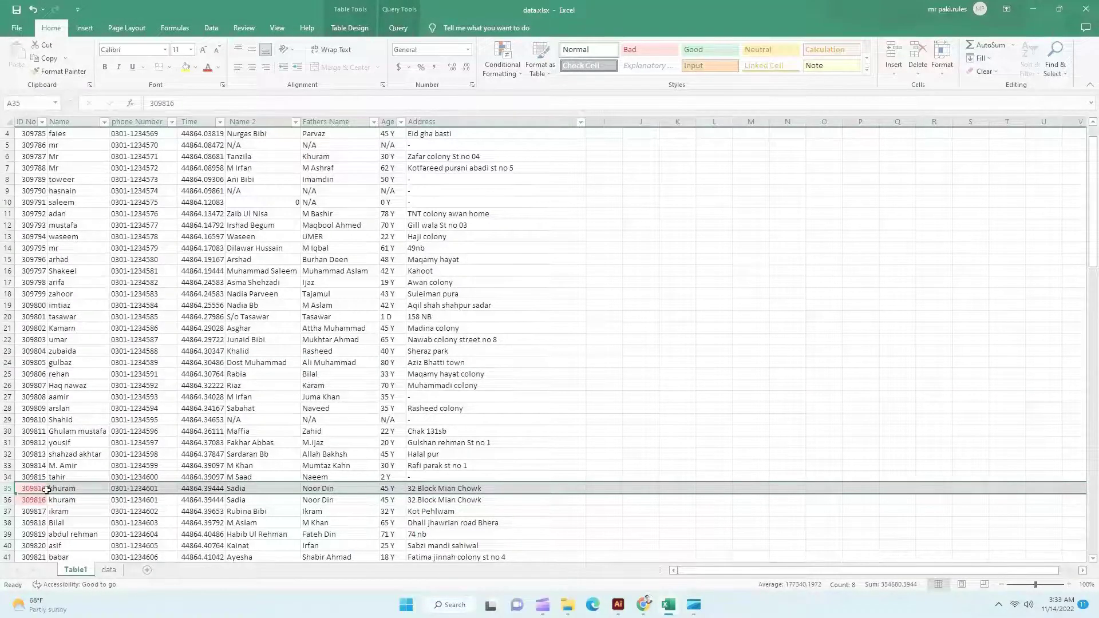
{"action": "left_click", "coordinate": [309, 418]}
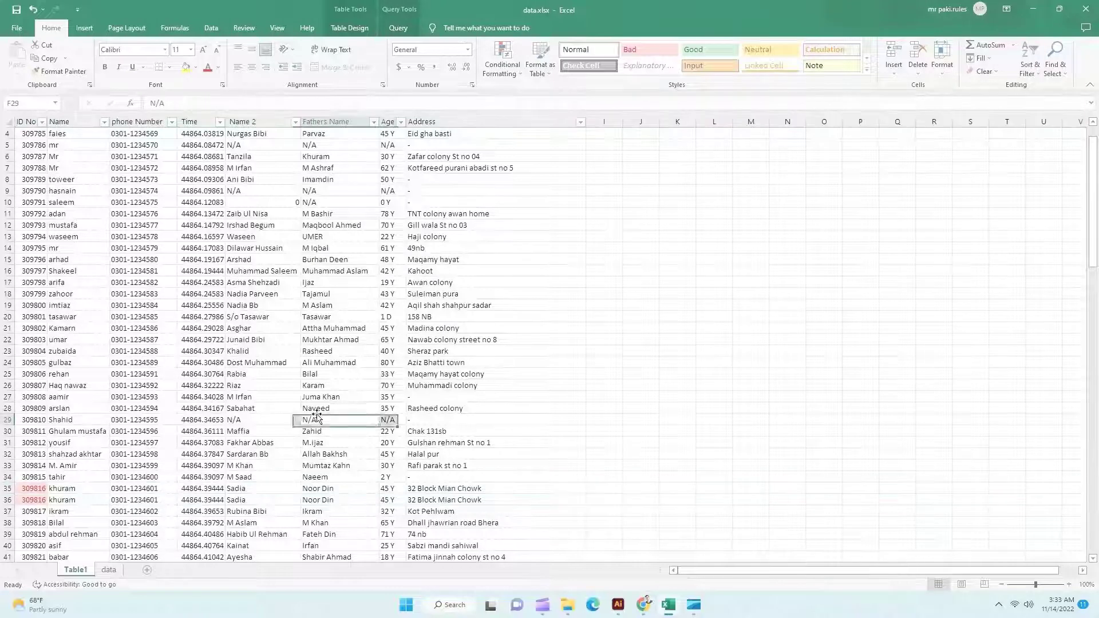
Open the Table1 sheet's table in the Power Query Editor and remove duplicate rows based on the ID No column
{"action": "scroll", "coordinate": [309, 416], "scroll_direction": "up", "scroll_amount": 1}
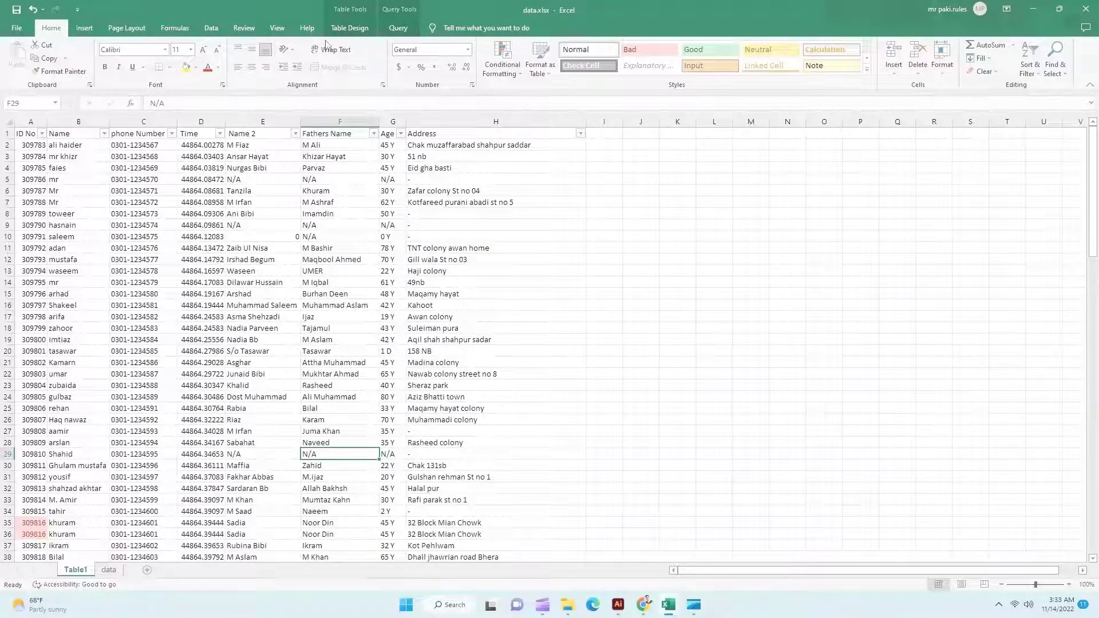
{"action": "left_click", "coordinate": [215, 31]}
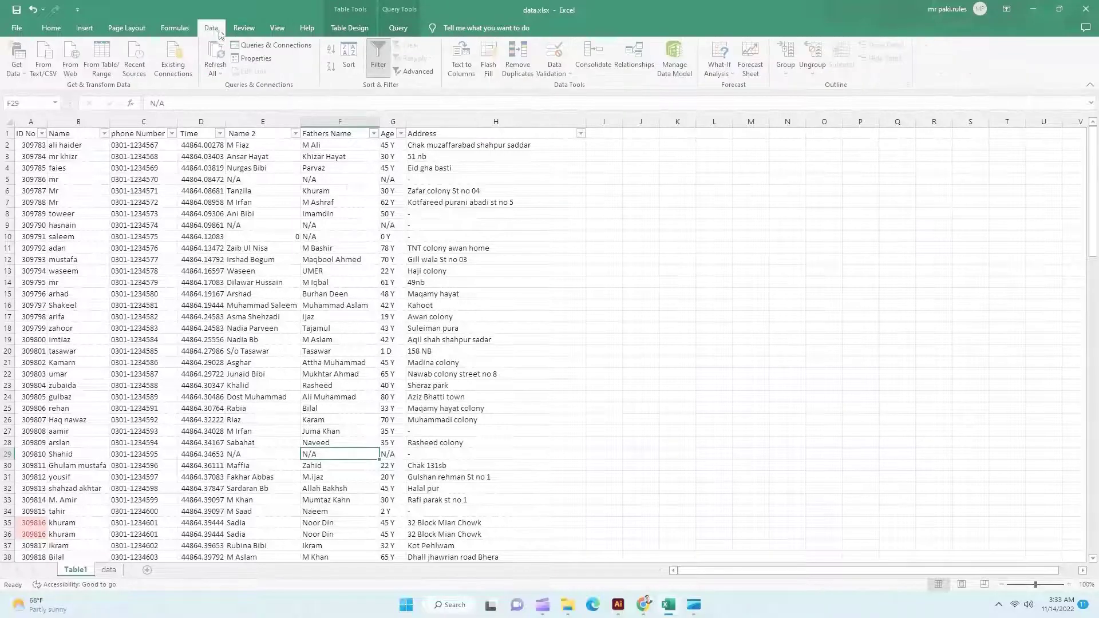
{"action": "left_click", "coordinate": [105, 78]}
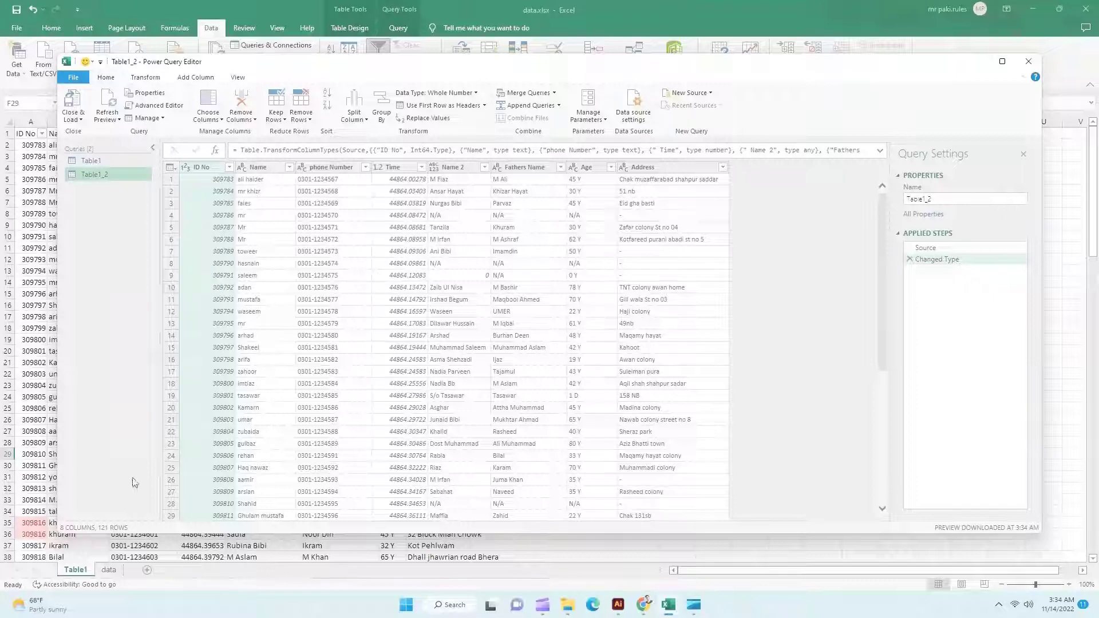
{"action": "left_click", "coordinate": [309, 120]}
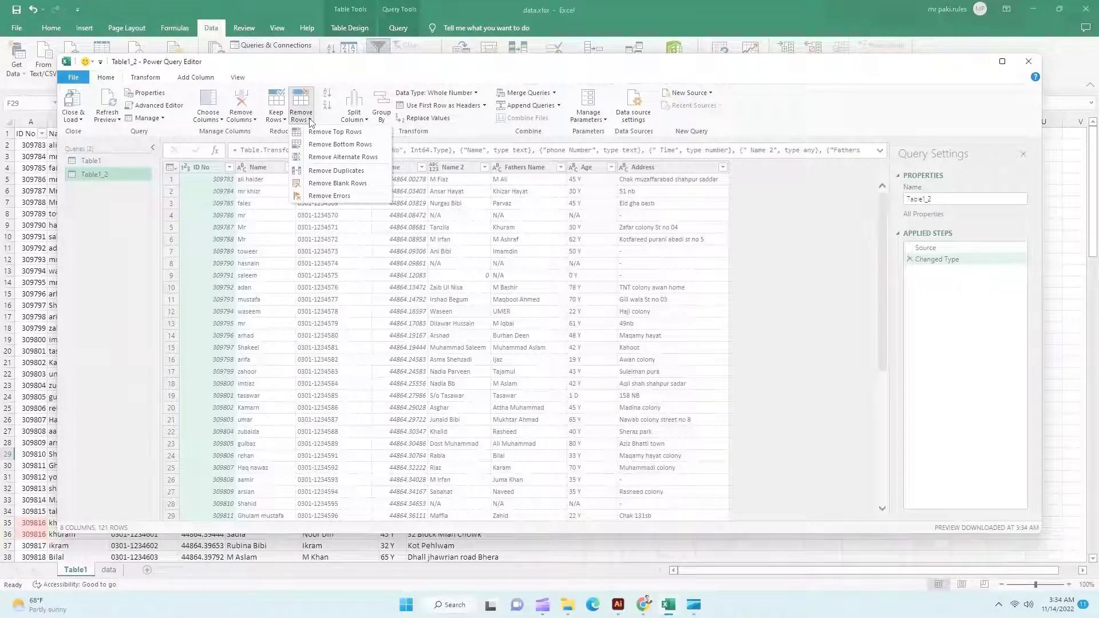
{"action": "left_click", "coordinate": [359, 173]}
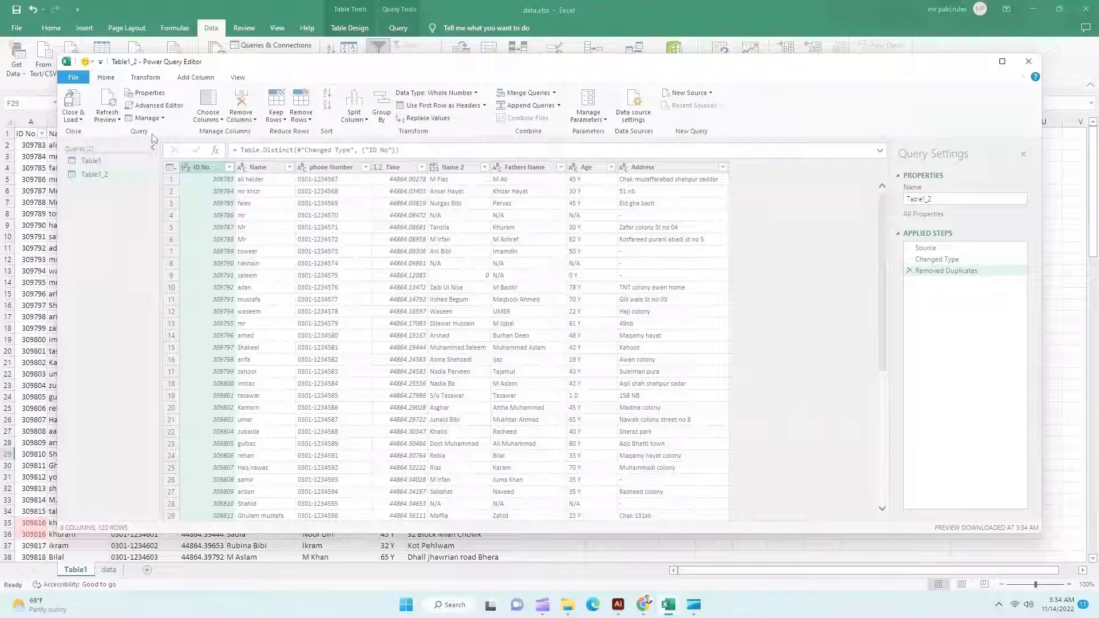
Close and load the deduplicated query into a new worksheet and set the new table's style to None
{"action": "left_click", "coordinate": [82, 121]}
{"action": "left_click", "coordinate": [86, 144]}
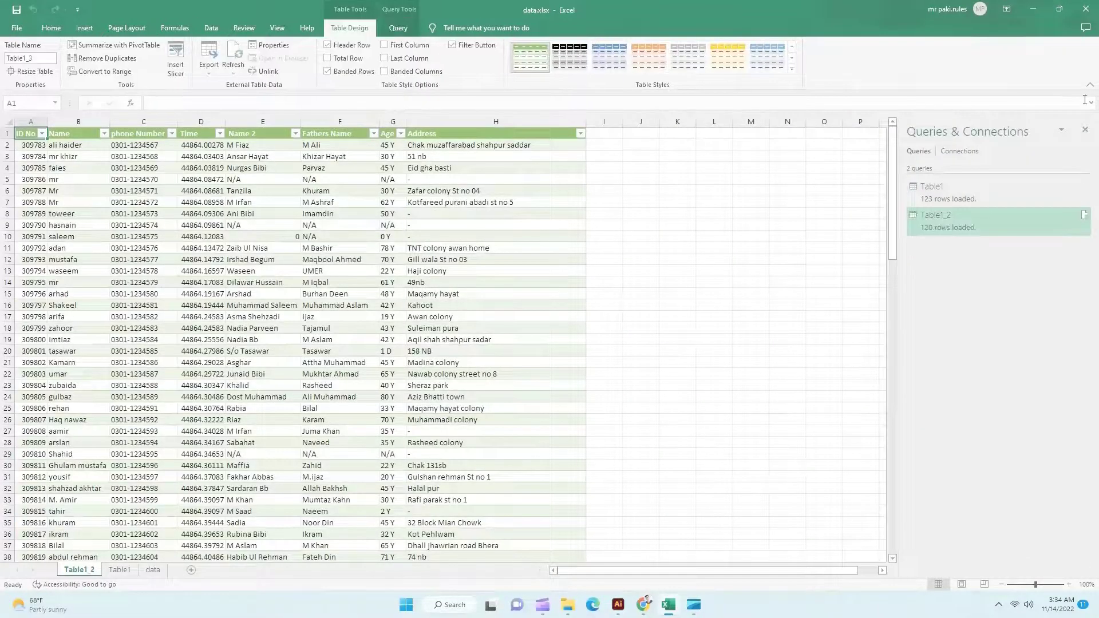
{"action": "left_click", "coordinate": [792, 47]}
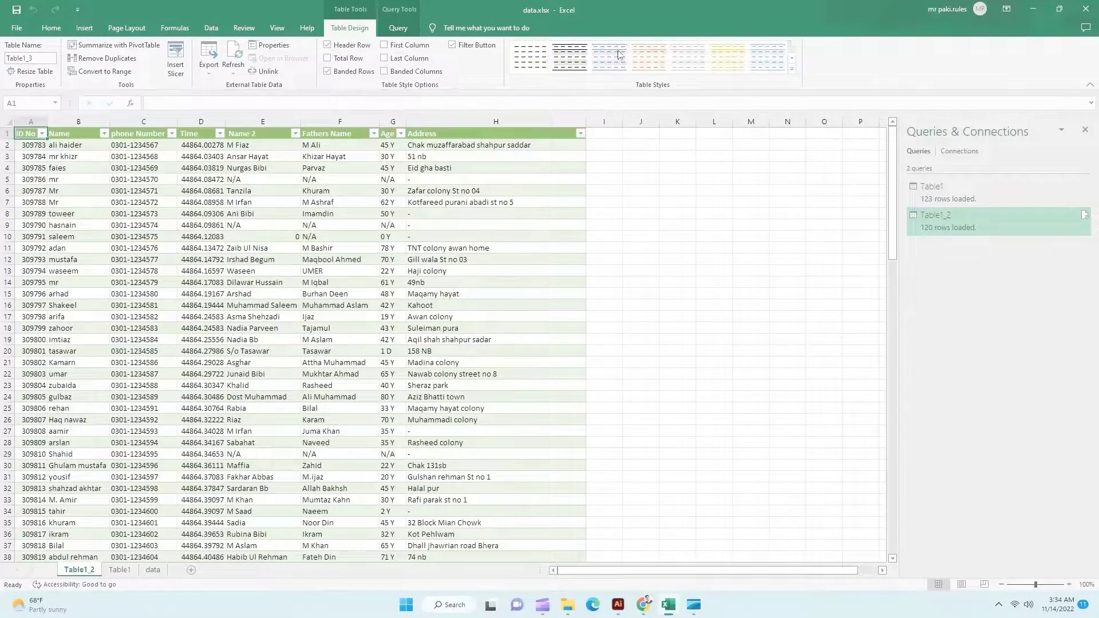
{"action": "left_click", "coordinate": [530, 56]}
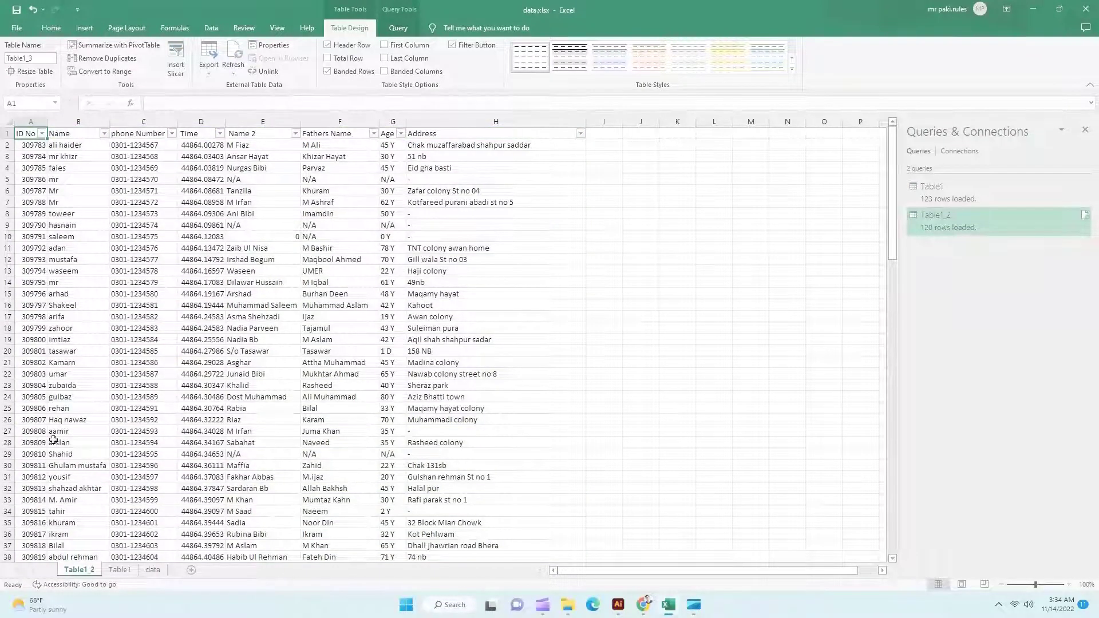
Apply duplicate-value highlighting, Light Red Fill with Dark Red Text, to the new table's ID No column and check down to its last row
{"action": "left_click", "coordinate": [29, 121]}
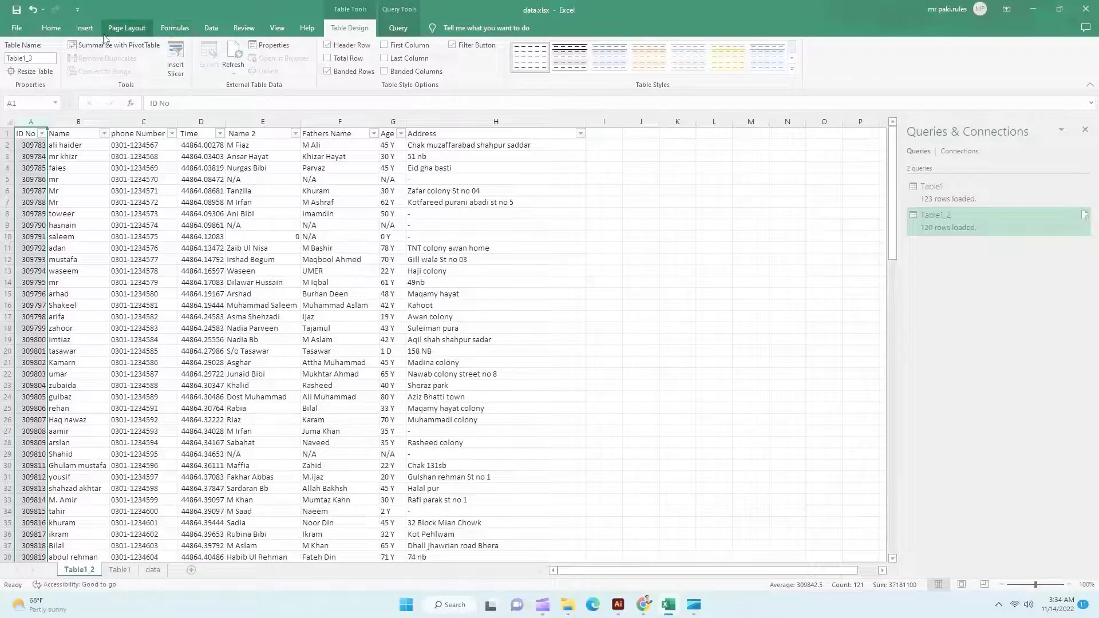
{"action": "left_click", "coordinate": [61, 32]}
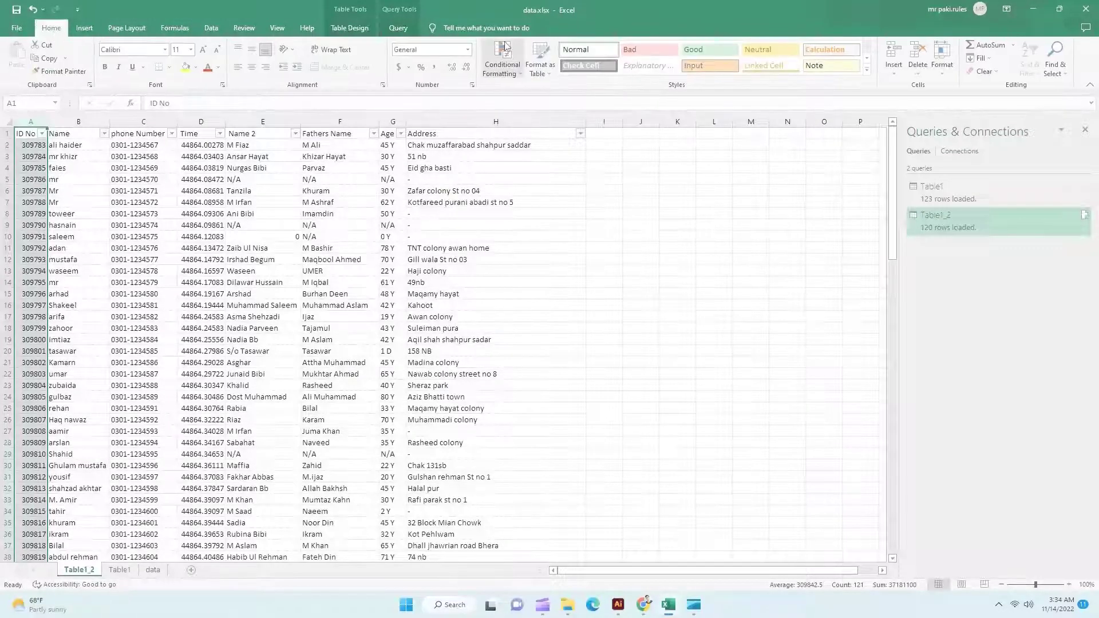
{"action": "left_click", "coordinate": [504, 68]}
{"action": "mouse_move", "coordinate": [538, 92]}
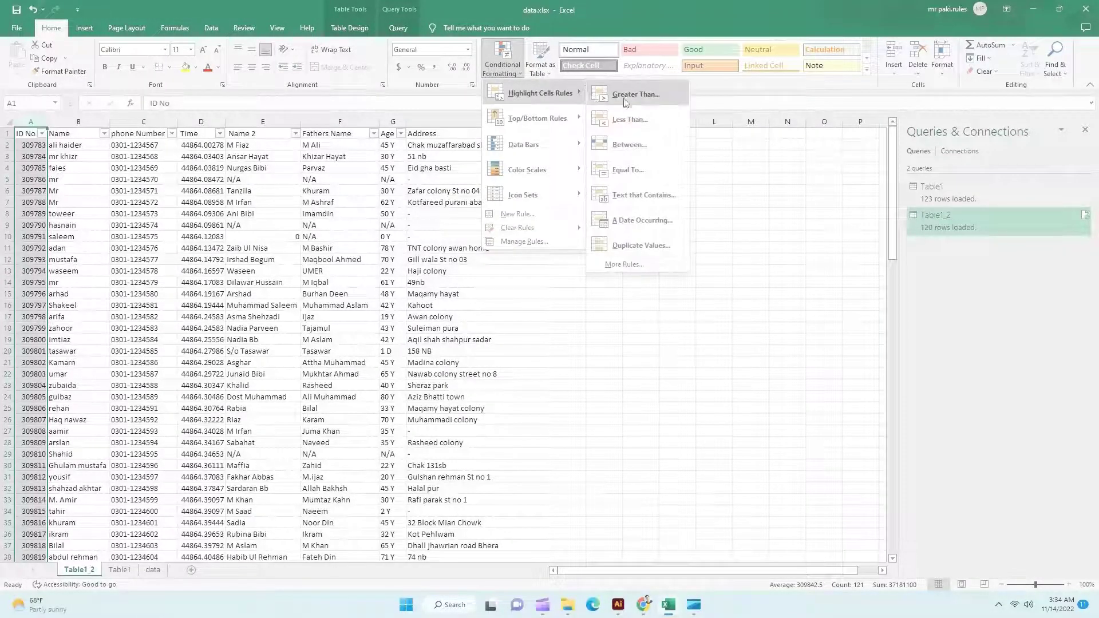
{"action": "left_click", "coordinate": [635, 244]}
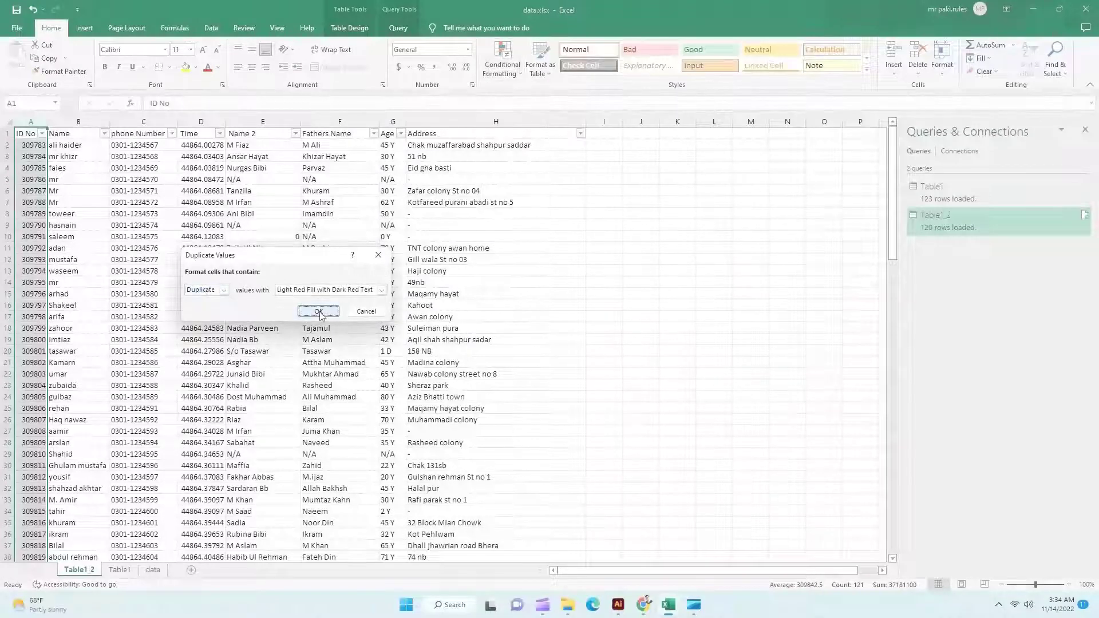
{"action": "left_click", "coordinate": [318, 311]}
{"action": "scroll", "coordinate": [245, 401], "scroll_direction": "down", "scroll_amount": 10}
{"action": "scroll", "coordinate": [244, 402], "scroll_direction": "down", "scroll_amount": 18}
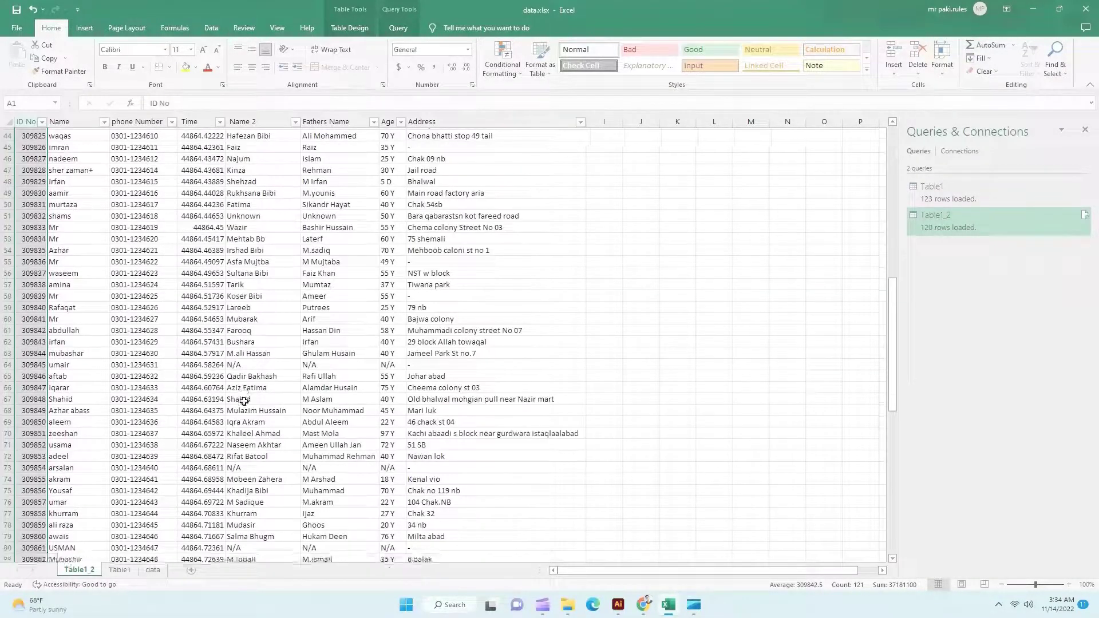
{"action": "scroll", "coordinate": [244, 401], "scroll_direction": "down", "scroll_amount": 3}
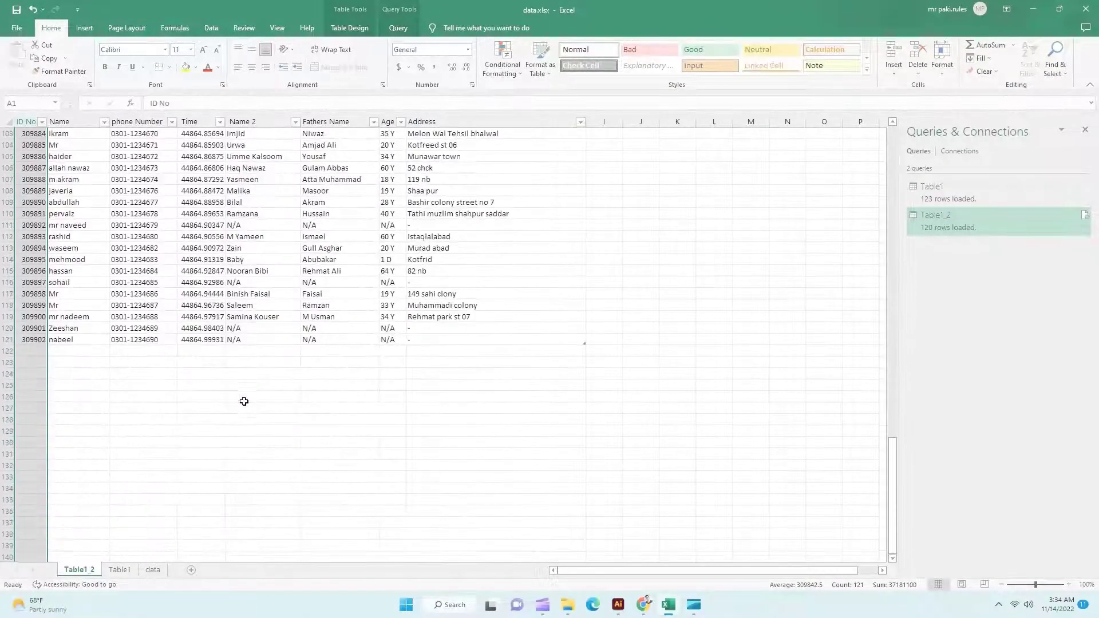
Format the new table's Time column as Time with the 13:30 type
{"action": "scroll", "coordinate": [244, 401], "scroll_direction": "up", "scroll_amount": 14}
{"action": "scroll", "coordinate": [244, 402], "scroll_direction": "up", "scroll_amount": 18}
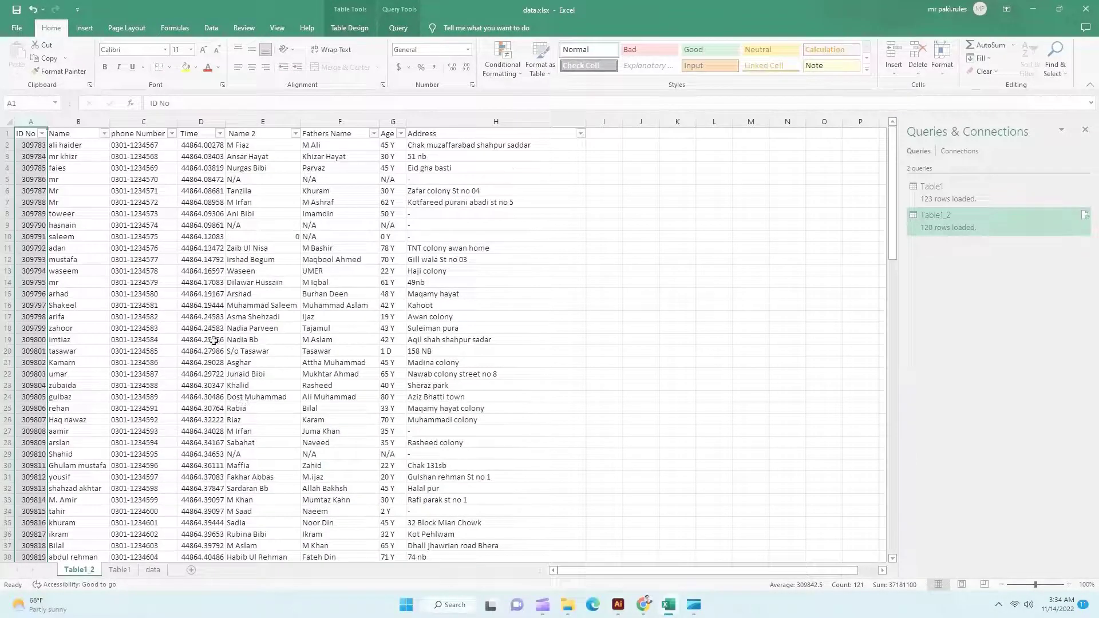
{"action": "left_click", "coordinate": [126, 190]}
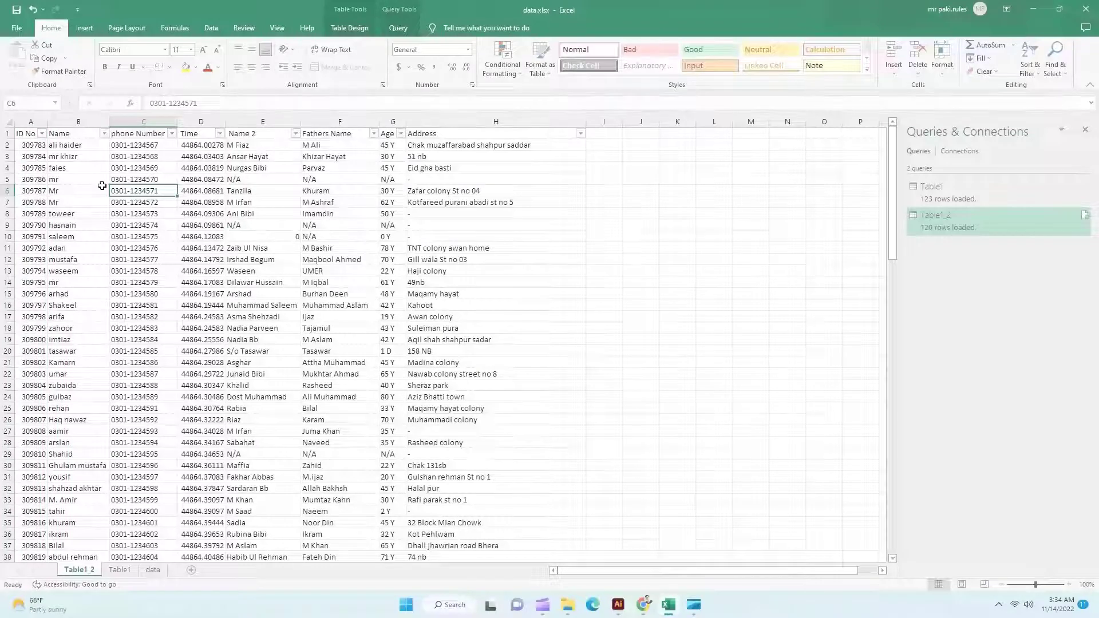
{"action": "left_click", "coordinate": [204, 121]}
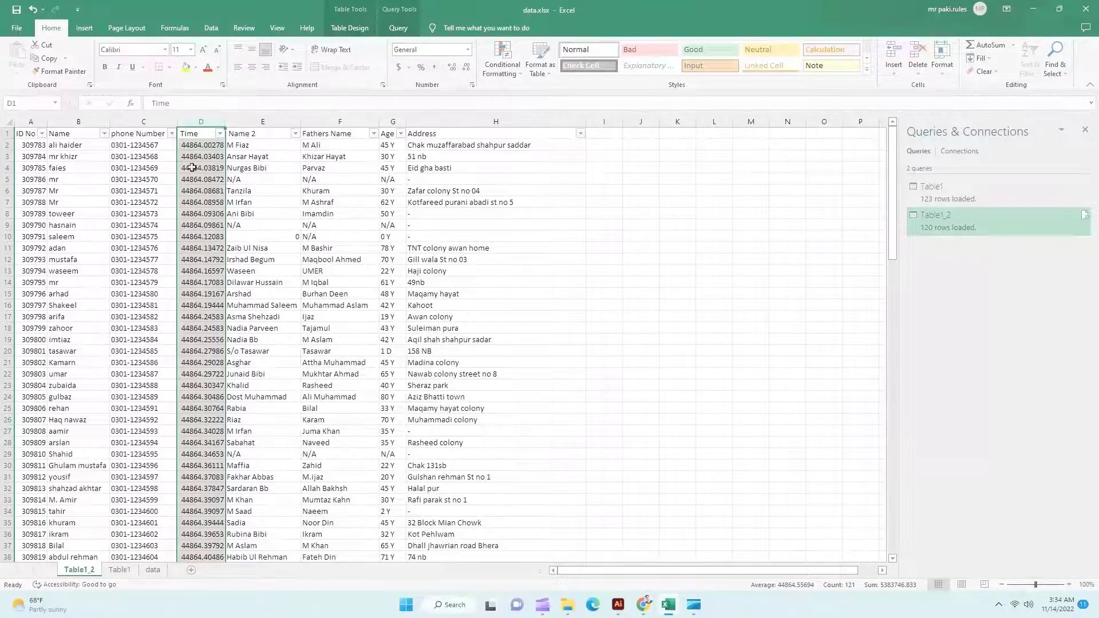
{"action": "left_click", "coordinate": [473, 86]}
{"action": "left_click", "coordinate": [152, 230]}
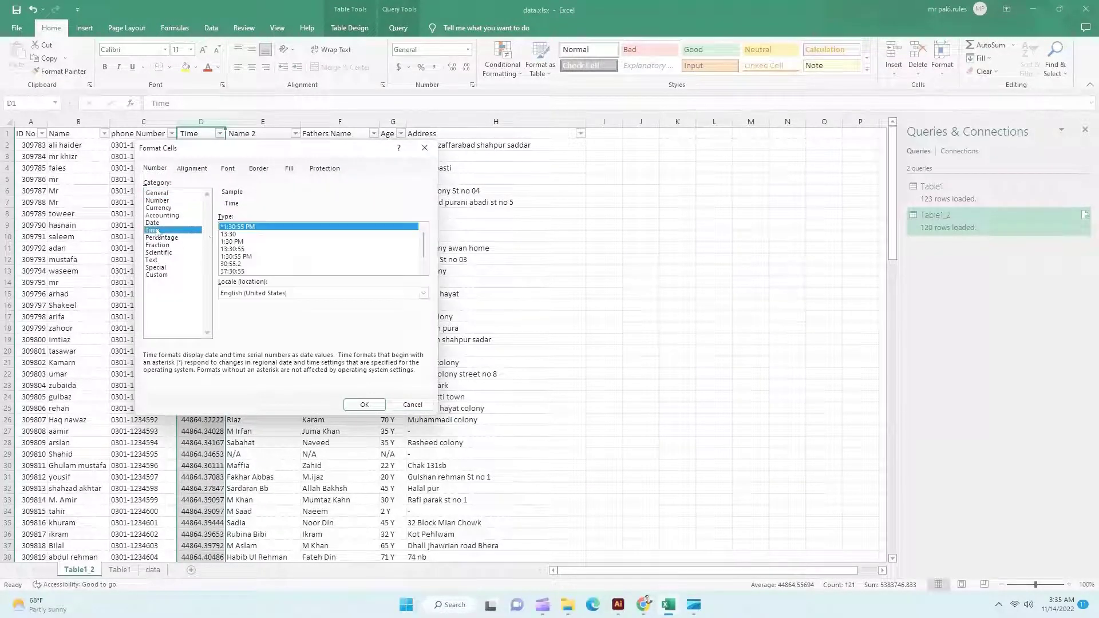
{"action": "left_click", "coordinate": [230, 236]}
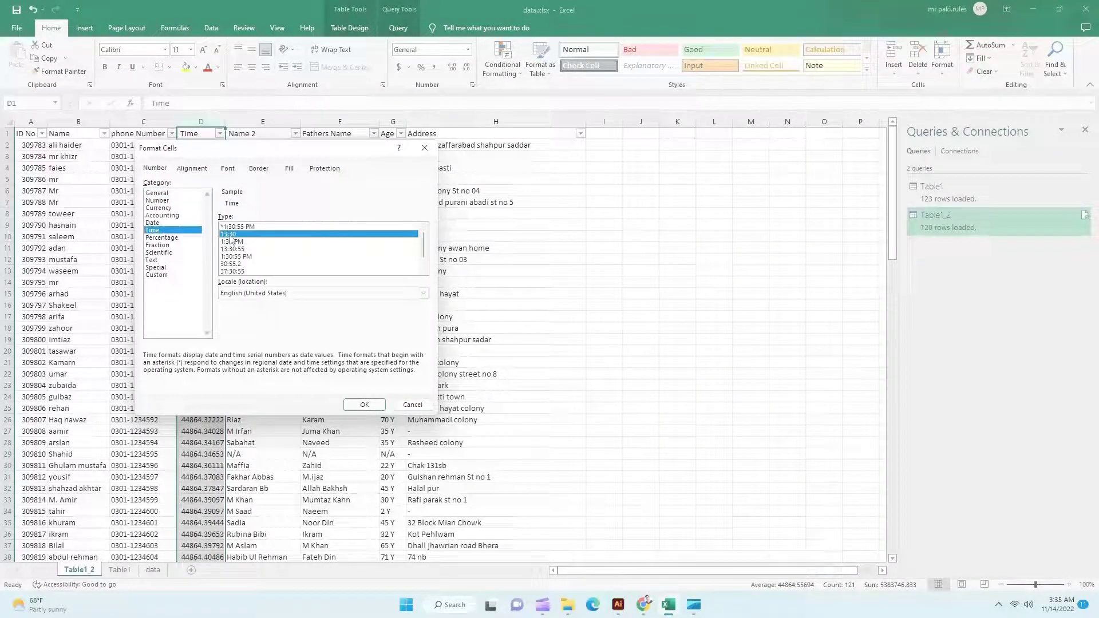
{"action": "left_click", "coordinate": [360, 405]}
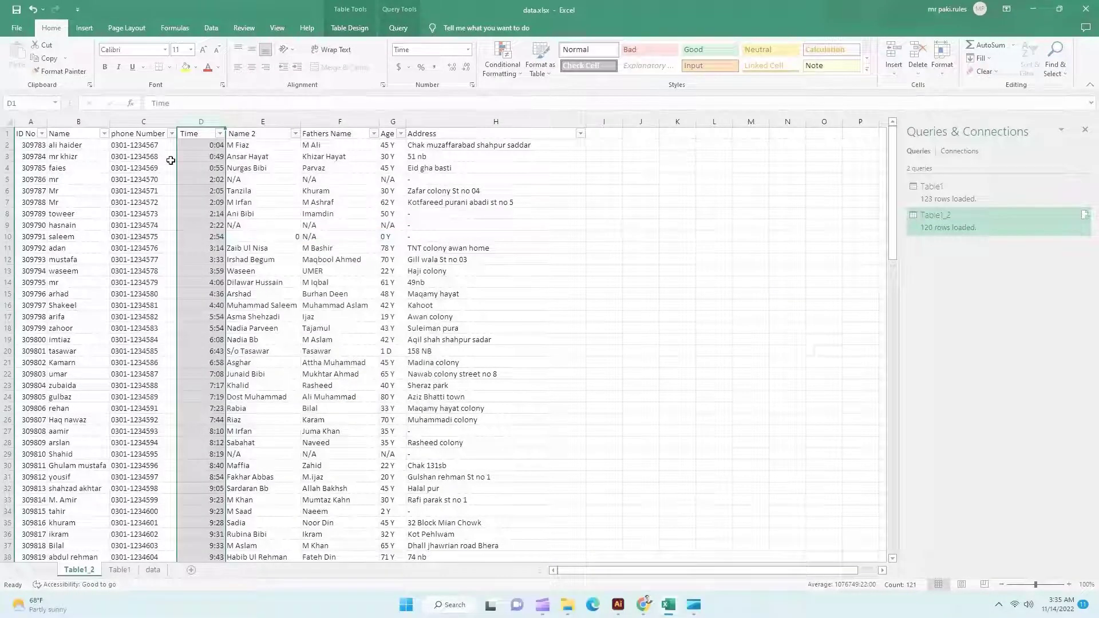
{"action": "left_click", "coordinate": [193, 192]}
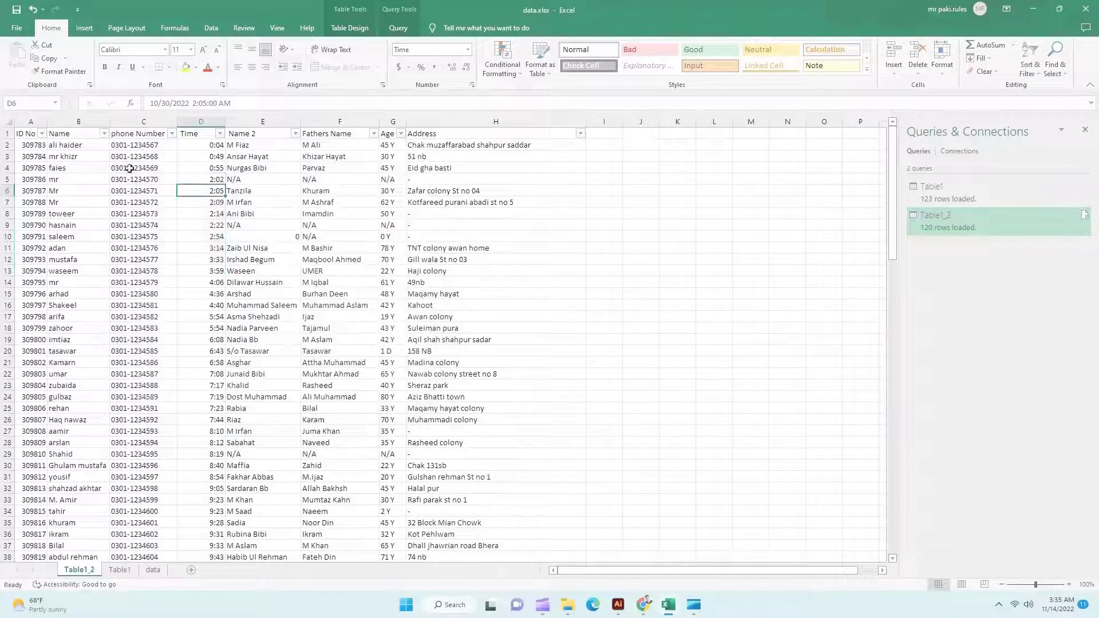
Center the contents of all cells on the Table1_2 sheet horizontally and align them to the middle vertically
{"action": "left_click", "coordinate": [10, 121]}
{"action": "left_click", "coordinate": [251, 67]}
{"action": "left_click", "coordinate": [252, 50]}
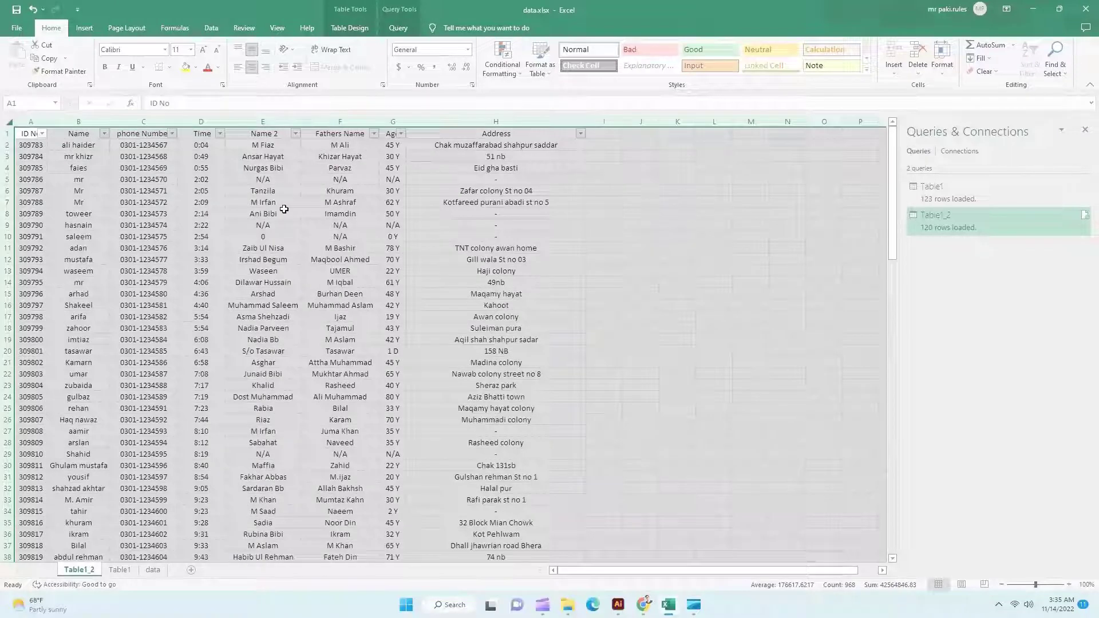
{"action": "left_click", "coordinate": [282, 239]}
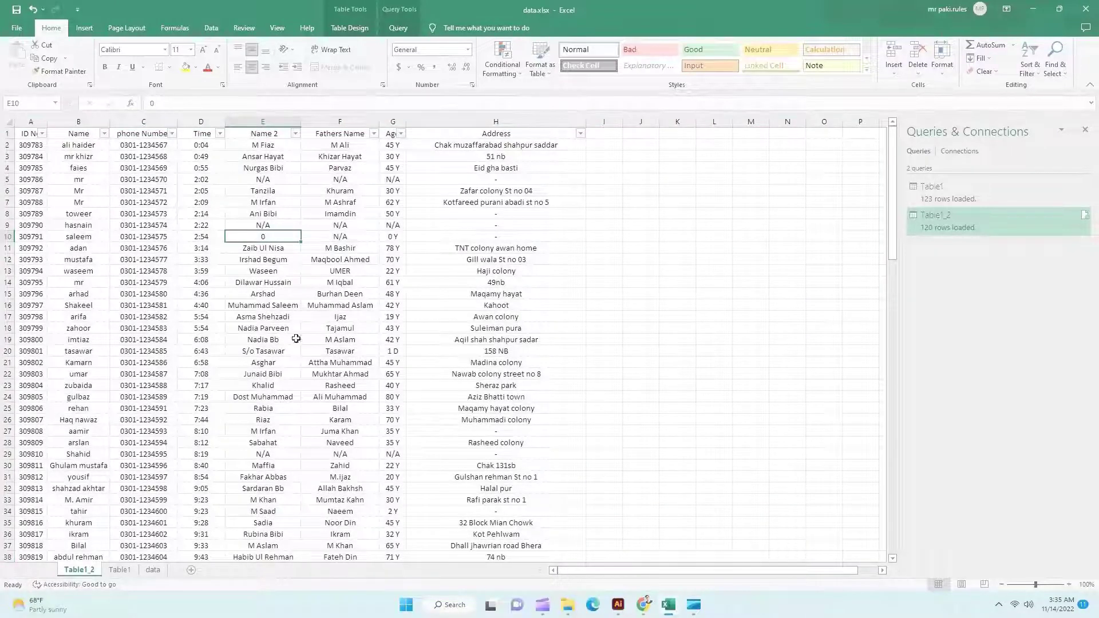
{"action": "left_click", "coordinate": [403, 330]}
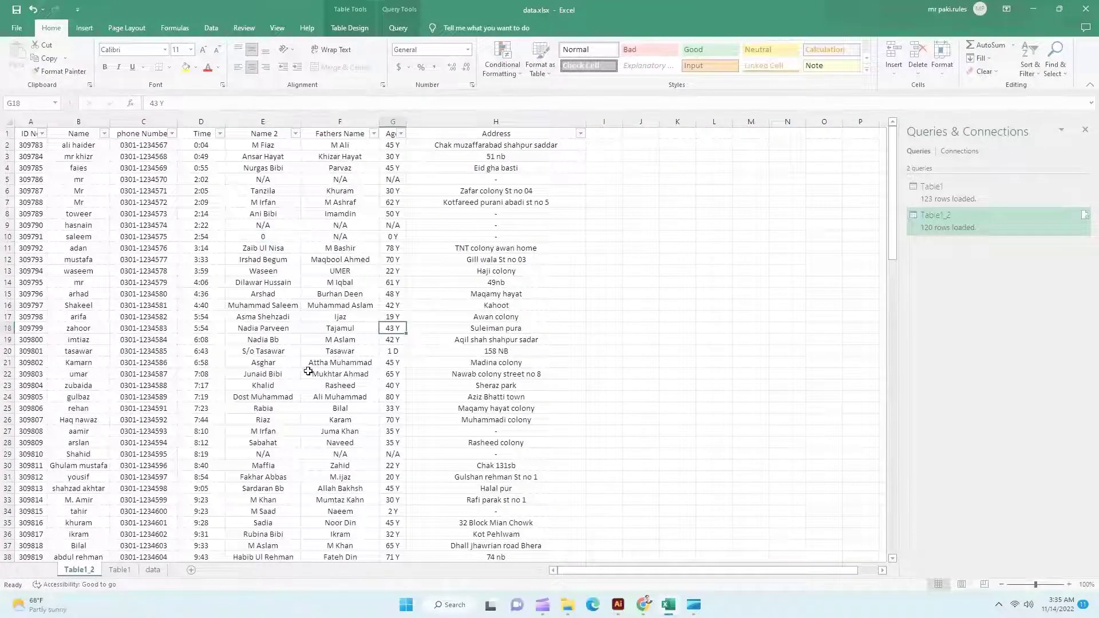
Apply All Borders to every data row below the header, from cell A2 through the last row of the Address column
{"action": "left_click", "coordinate": [32, 147]}
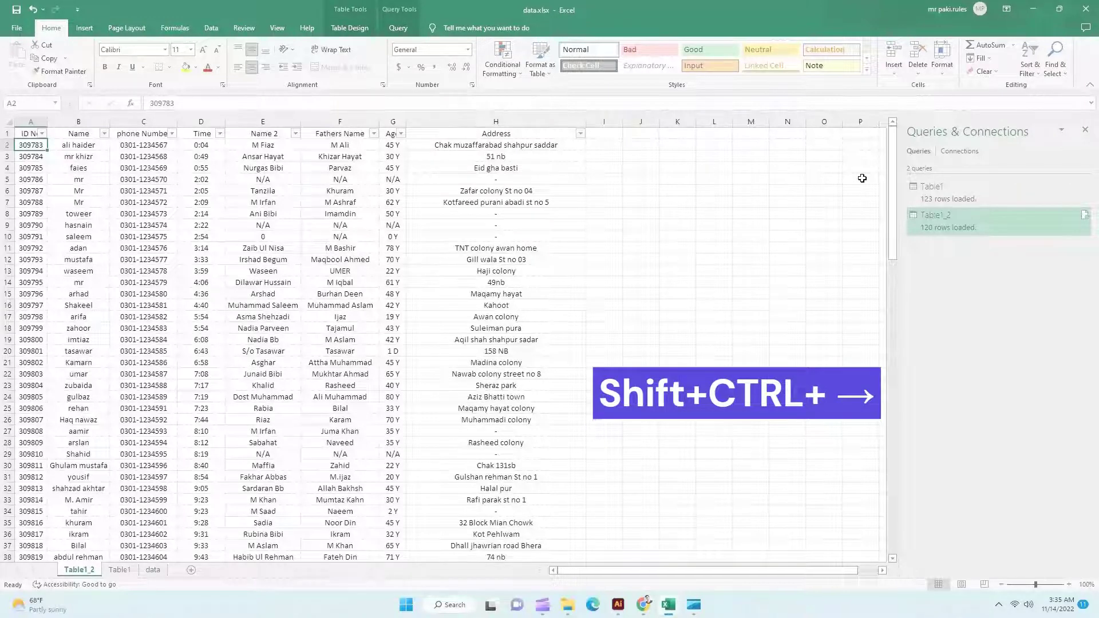
{"action": "key", "text": "ctrl+shift+Right"}
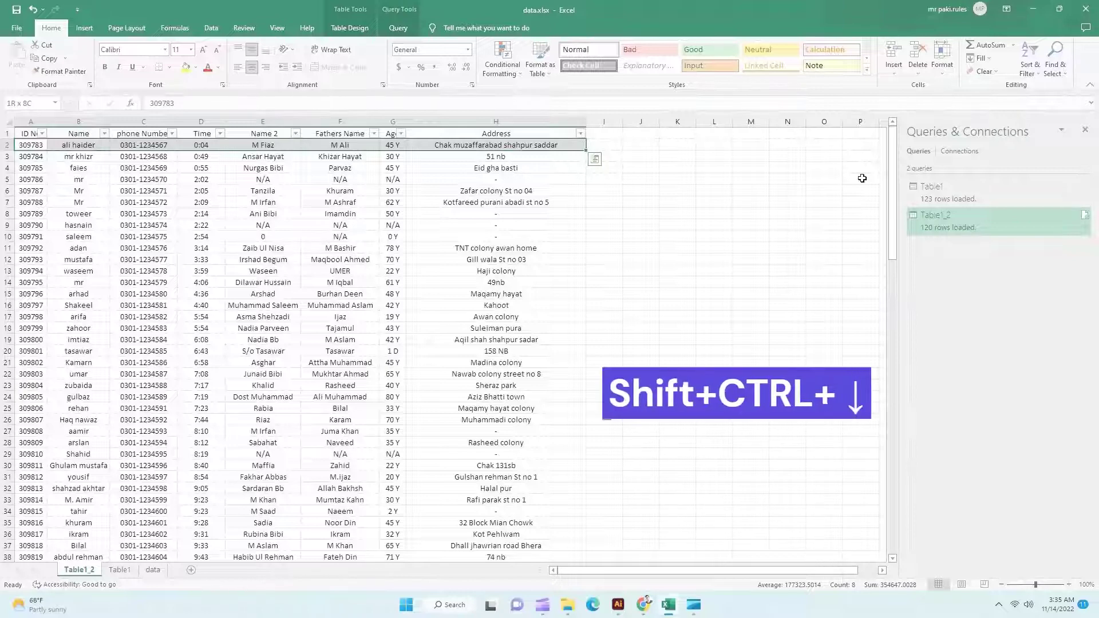
{"action": "key", "text": "ctrl+shift+Down"}
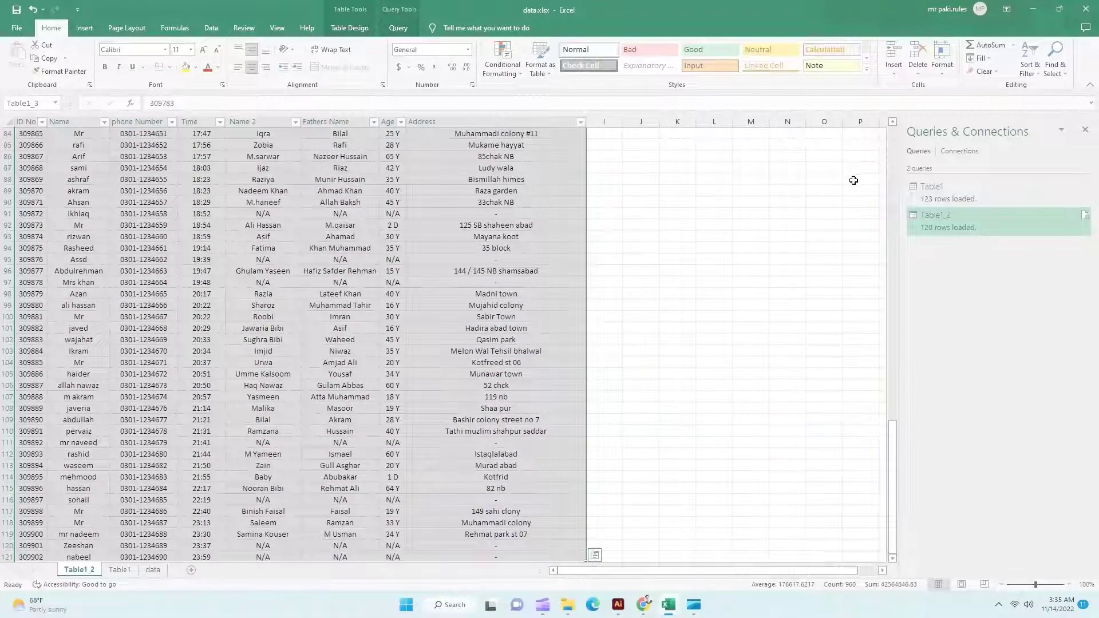
{"action": "scroll", "coordinate": [467, 454], "scroll_direction": "down", "scroll_amount": 1}
{"action": "scroll", "coordinate": [467, 454], "scroll_direction": "down", "scroll_amount": 3}
{"action": "scroll", "coordinate": [469, 453], "scroll_direction": "up", "scroll_amount": 1}
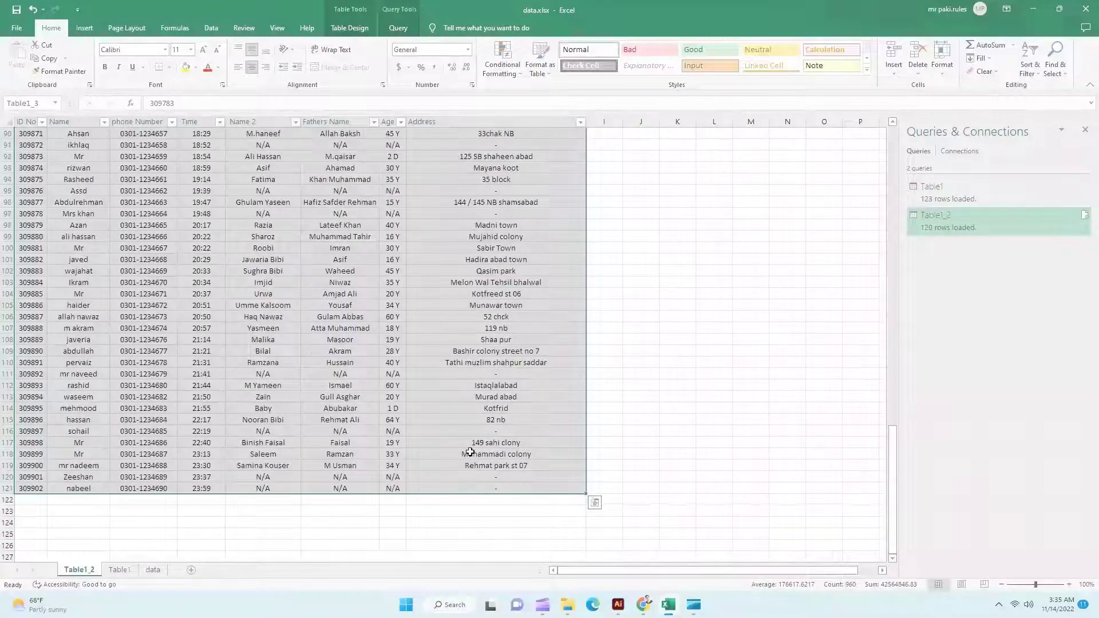
{"action": "scroll", "coordinate": [493, 438], "scroll_direction": "down", "scroll_amount": 1}
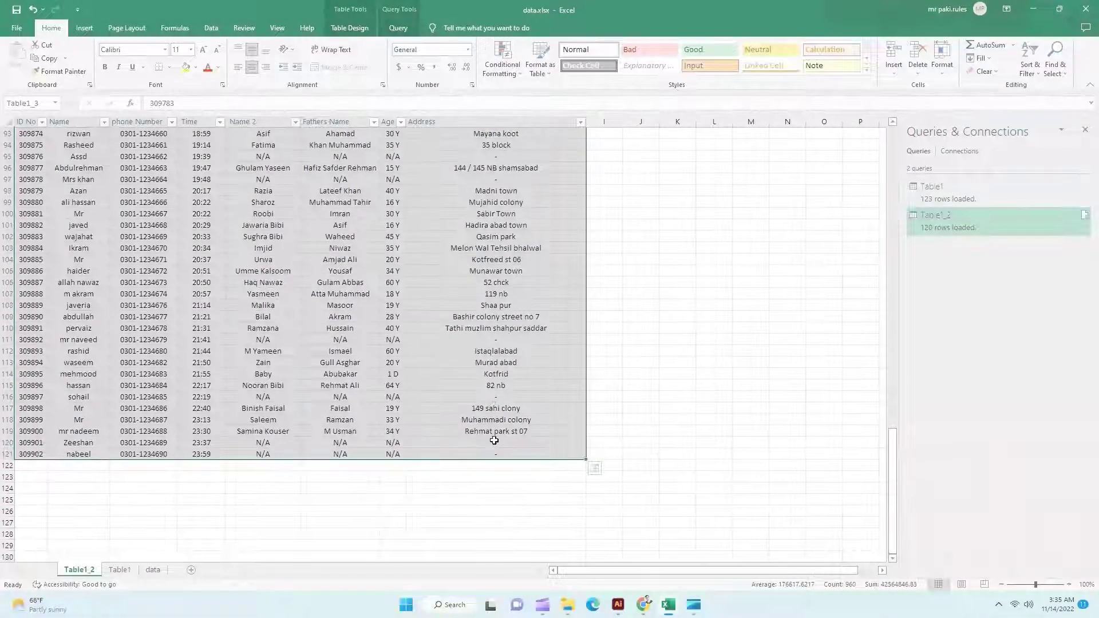
{"action": "scroll", "coordinate": [496, 440], "scroll_direction": "up", "scroll_amount": 15}
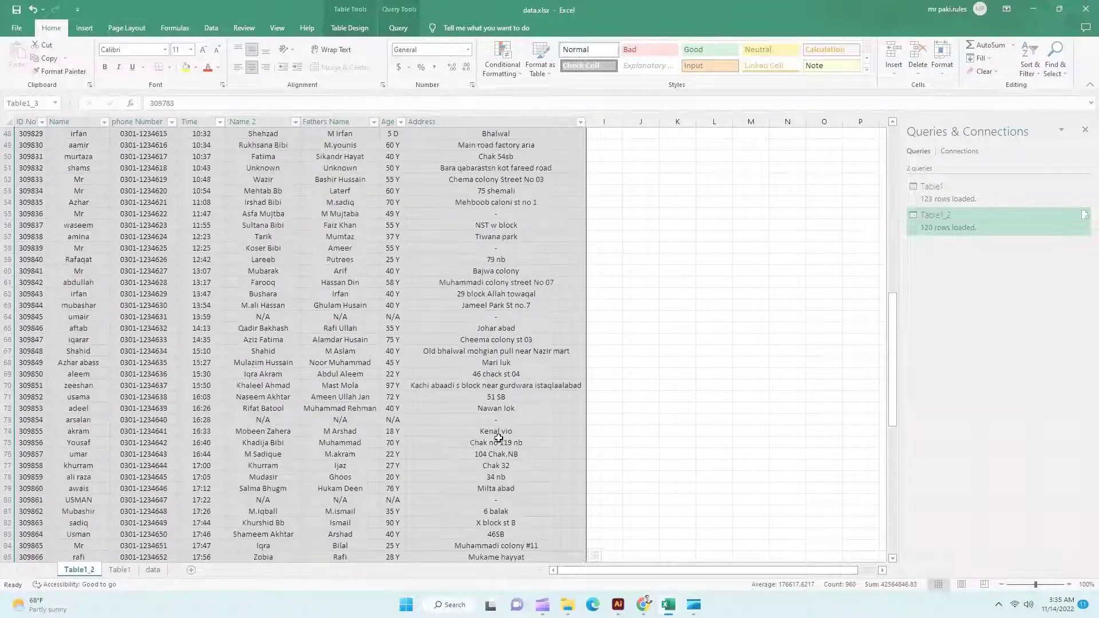
{"action": "scroll", "coordinate": [499, 438], "scroll_direction": "up", "scroll_amount": 15}
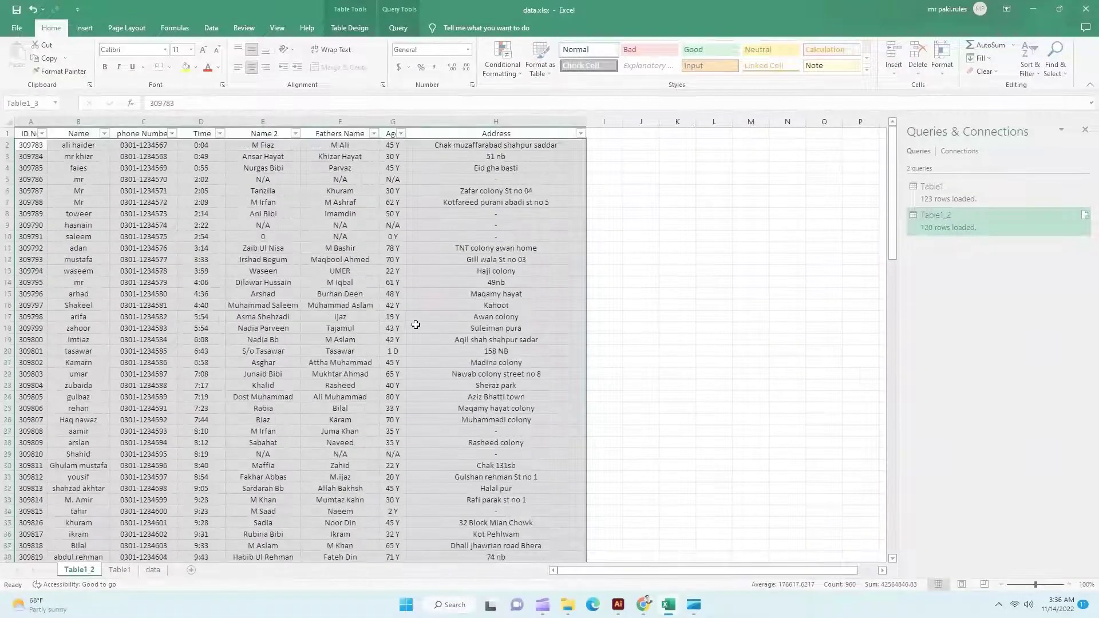
{"action": "left_click", "coordinate": [171, 67]}
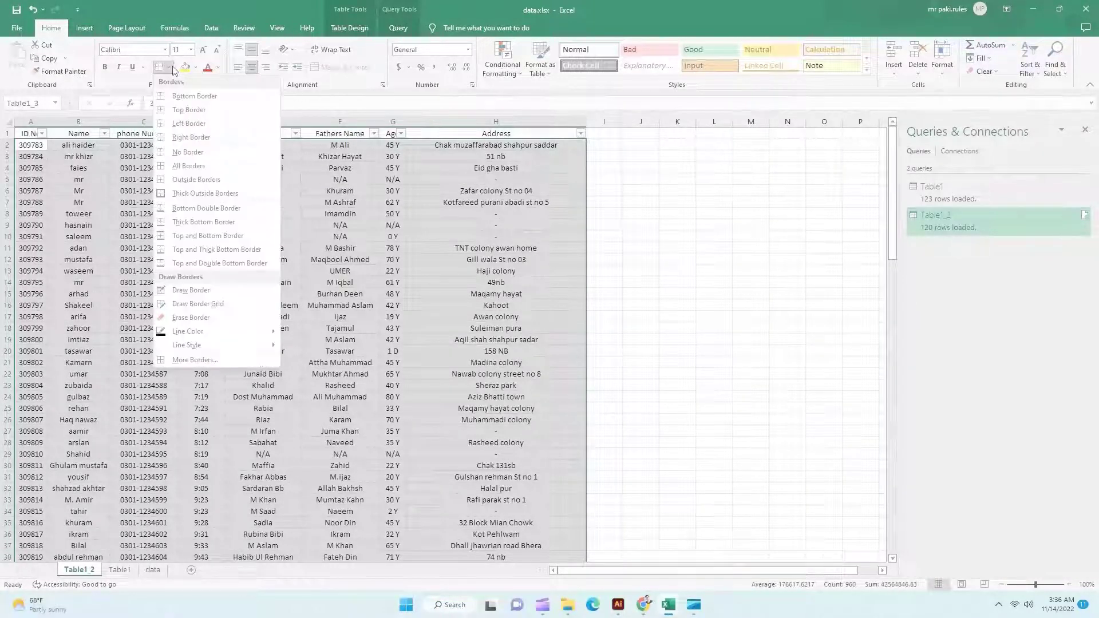
{"action": "left_click", "coordinate": [194, 166]}
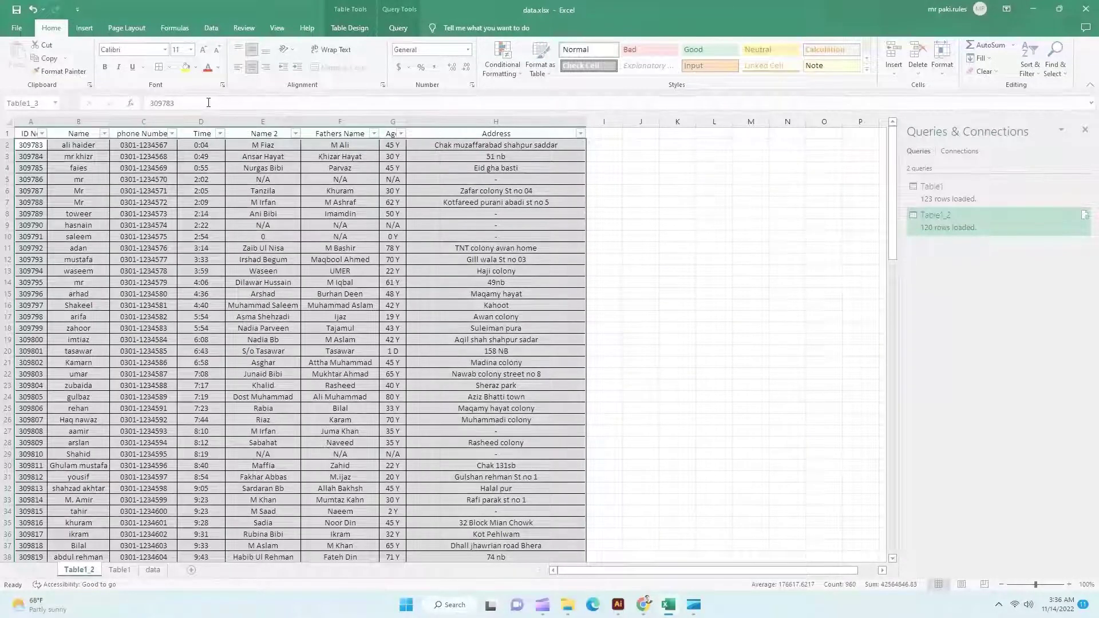
Add Thick Outside Borders around the selected data range and check the bordered rows
{"action": "left_click", "coordinate": [170, 68]}
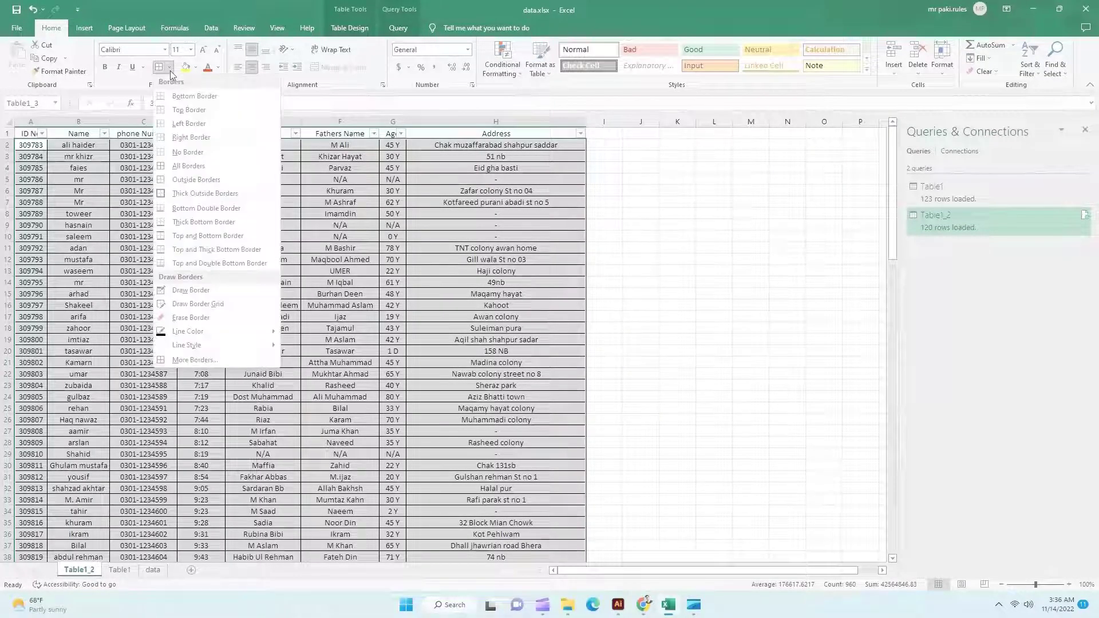
{"action": "left_click", "coordinate": [221, 196]}
{"action": "left_click", "coordinate": [295, 287]}
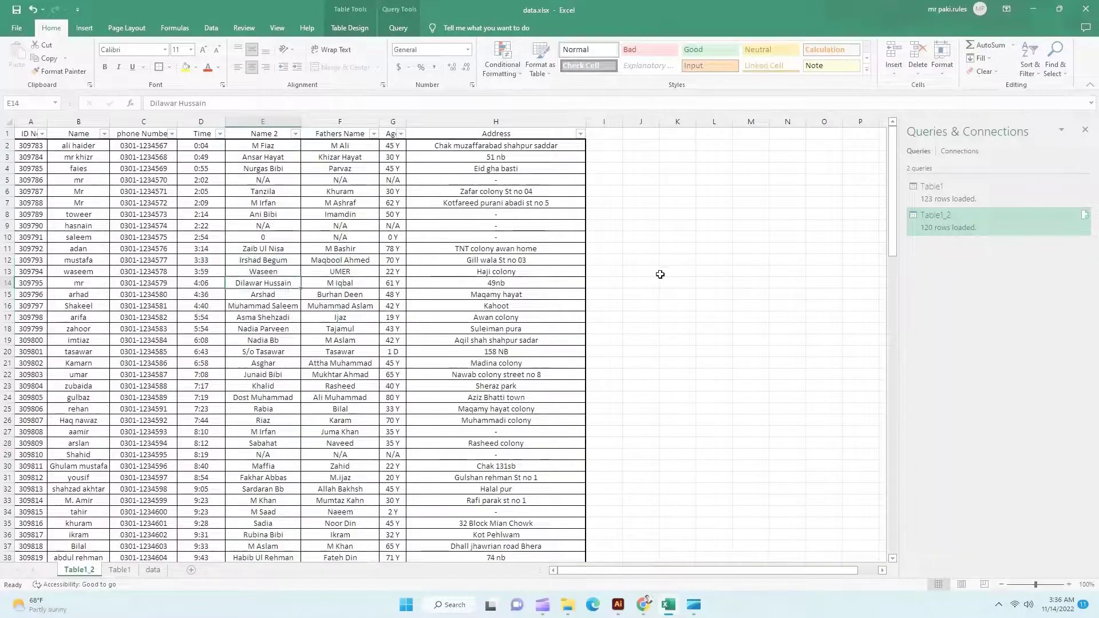
{"action": "scroll", "coordinate": [660, 275], "scroll_direction": "down", "scroll_amount": 2}
{"action": "scroll", "coordinate": [660, 274], "scroll_direction": "up", "scroll_amount": 2}
{"action": "scroll", "coordinate": [660, 274], "scroll_direction": "down", "scroll_amount": 4}
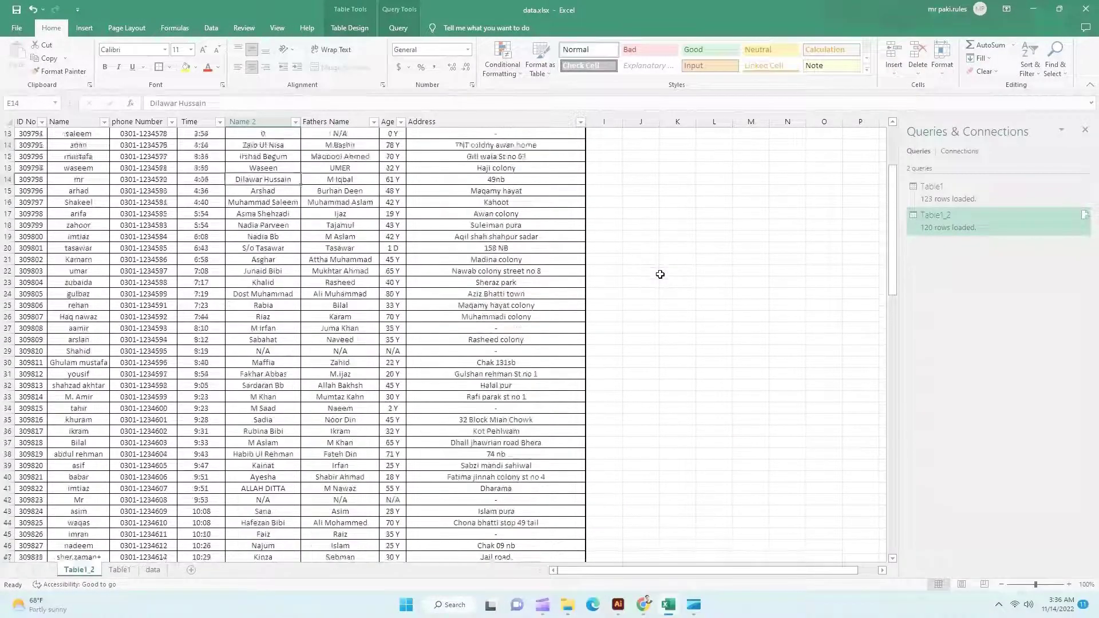
{"action": "scroll", "coordinate": [660, 274], "scroll_direction": "up", "scroll_amount": 4}
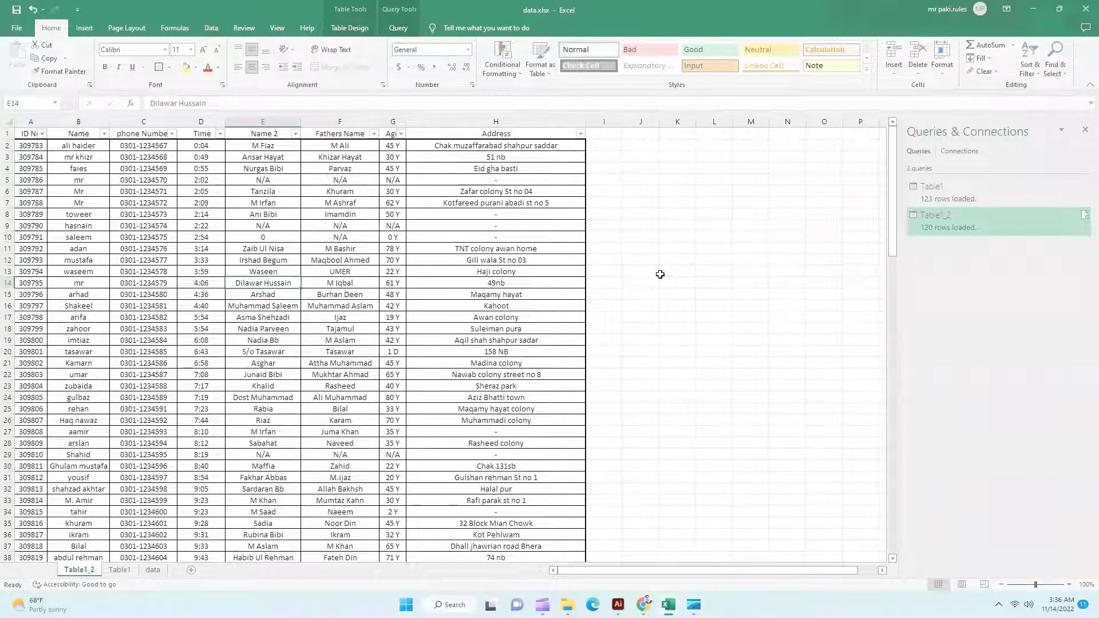
{"action": "scroll", "coordinate": [662, 274], "scroll_direction": "down", "scroll_amount": 12}
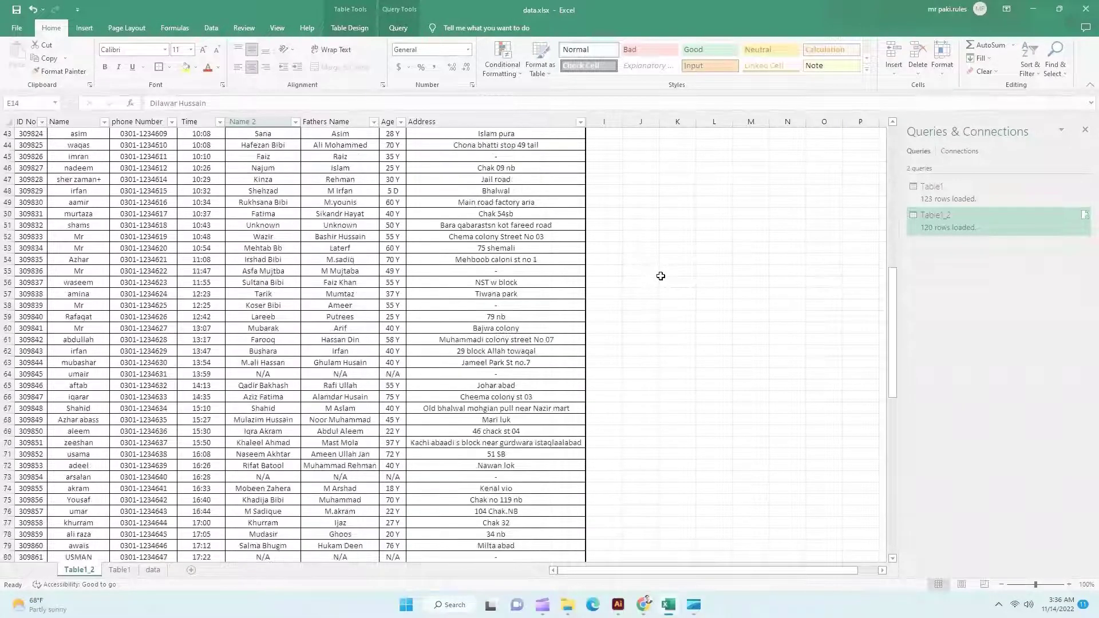
{"action": "scroll", "coordinate": [661, 276], "scroll_direction": "up", "scroll_amount": 12}
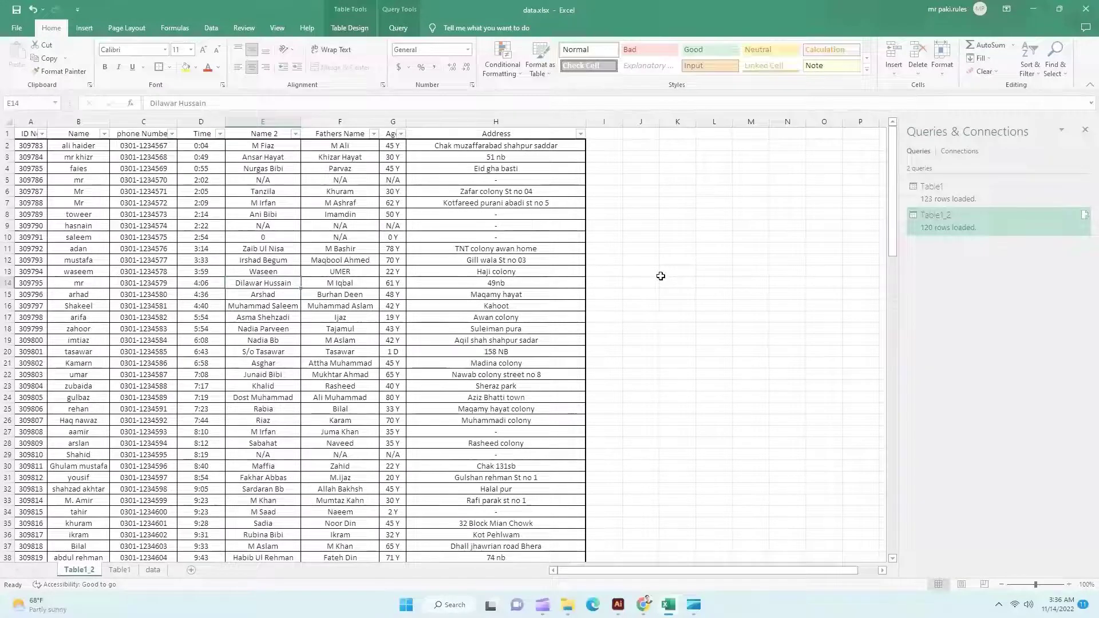
Set the sheet's print scaling to Fit All Columns on One Page
{"action": "key", "text": "ctrl+p"}
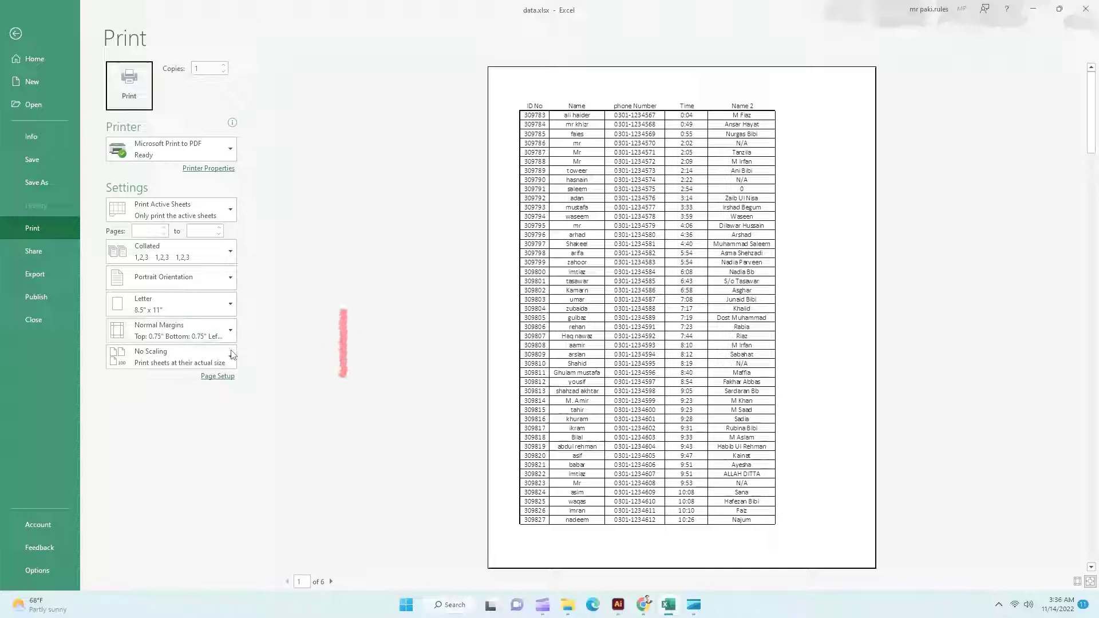
{"action": "left_click", "coordinate": [232, 358]}
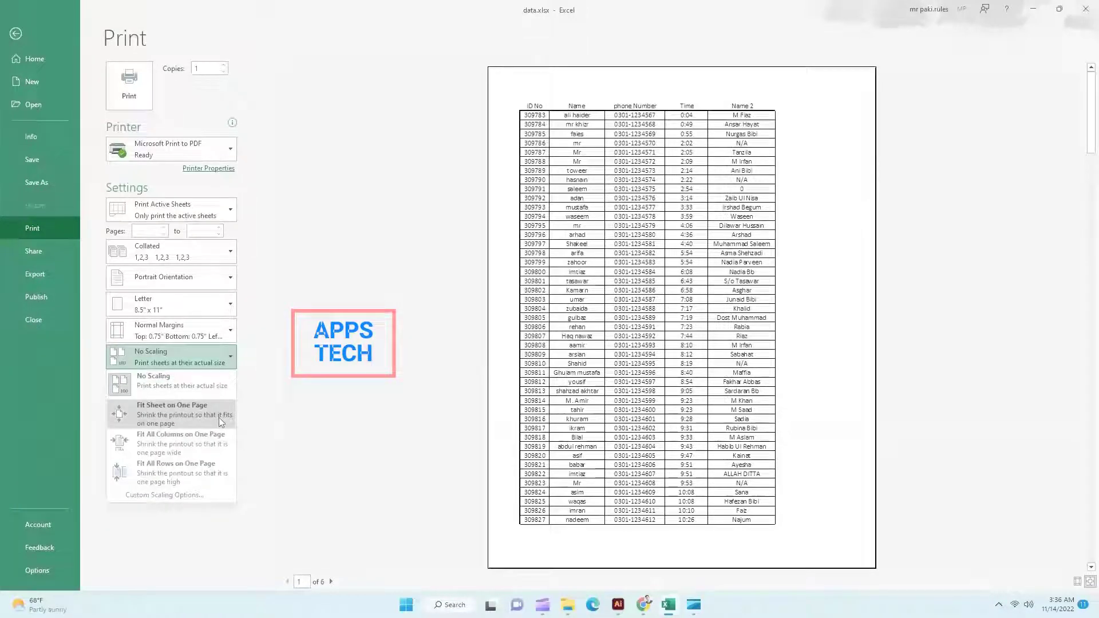
{"action": "left_click", "coordinate": [213, 440]}
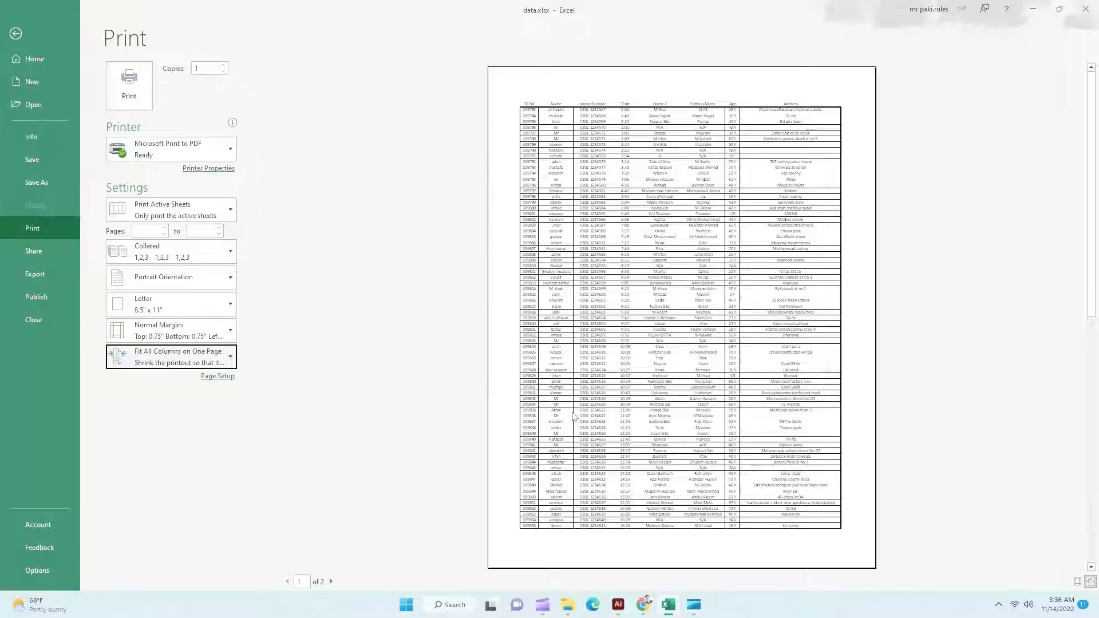
Review the first and second pages in the print preview and return to the worksheet
{"action": "scroll", "coordinate": [569, 476], "scroll_direction": "down", "scroll_amount": 1}
{"action": "scroll", "coordinate": [582, 434], "scroll_direction": "up", "scroll_amount": 1}
{"action": "scroll", "coordinate": [632, 384], "scroll_direction": "down", "scroll_amount": 1}
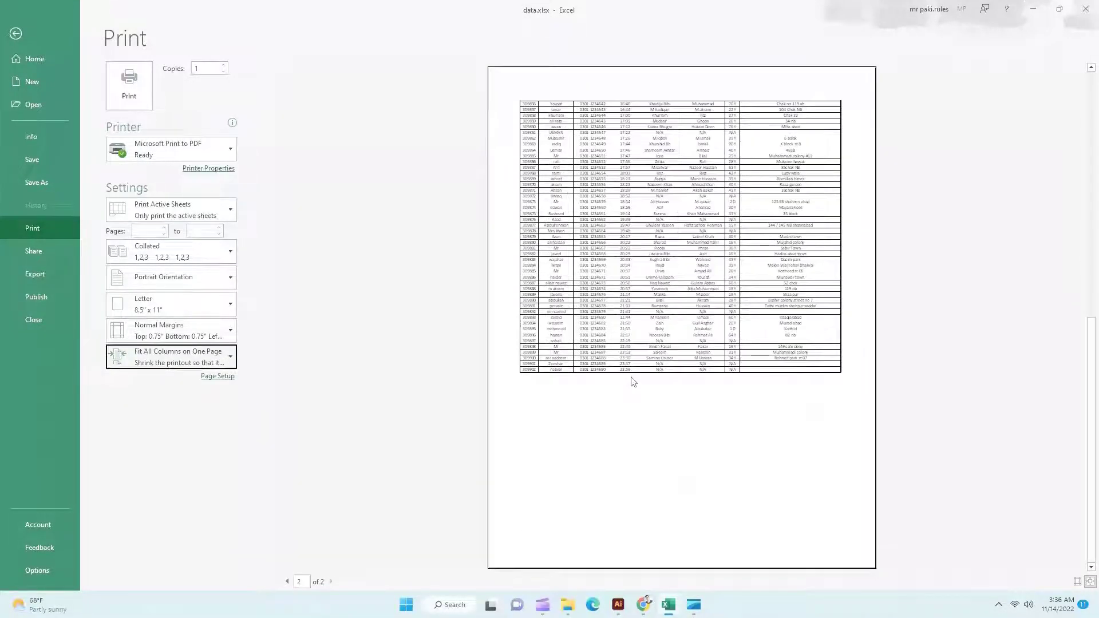
{"action": "scroll", "coordinate": [633, 382], "scroll_direction": "up", "scroll_amount": 1}
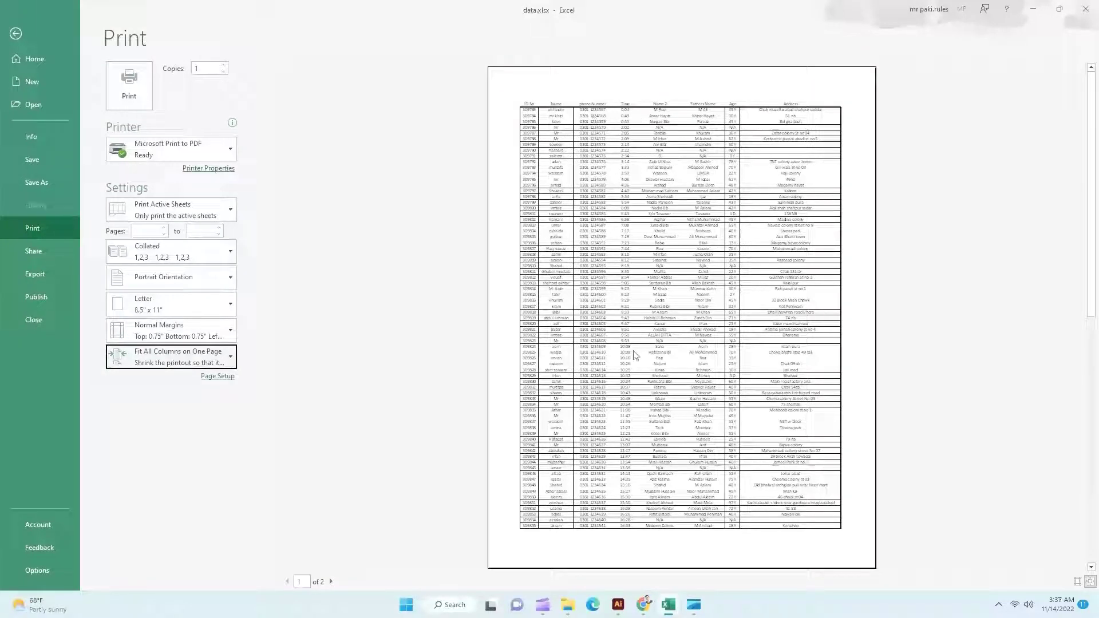
{"action": "scroll", "coordinate": [634, 356], "scroll_direction": "down", "scroll_amount": 1}
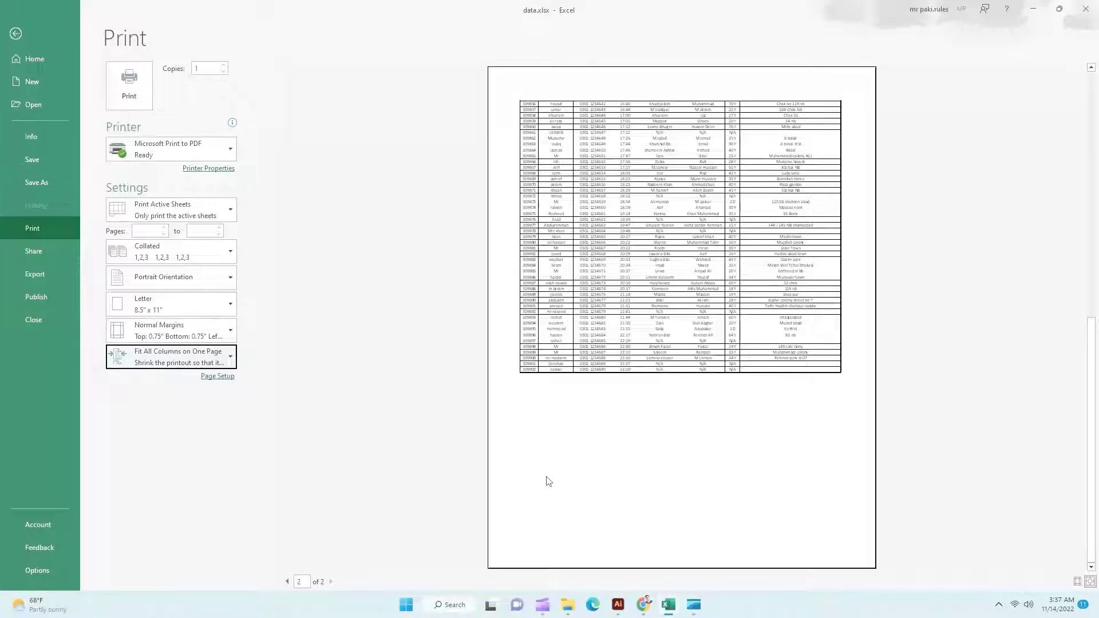
{"action": "scroll", "coordinate": [335, 551], "scroll_direction": "up", "scroll_amount": 2}
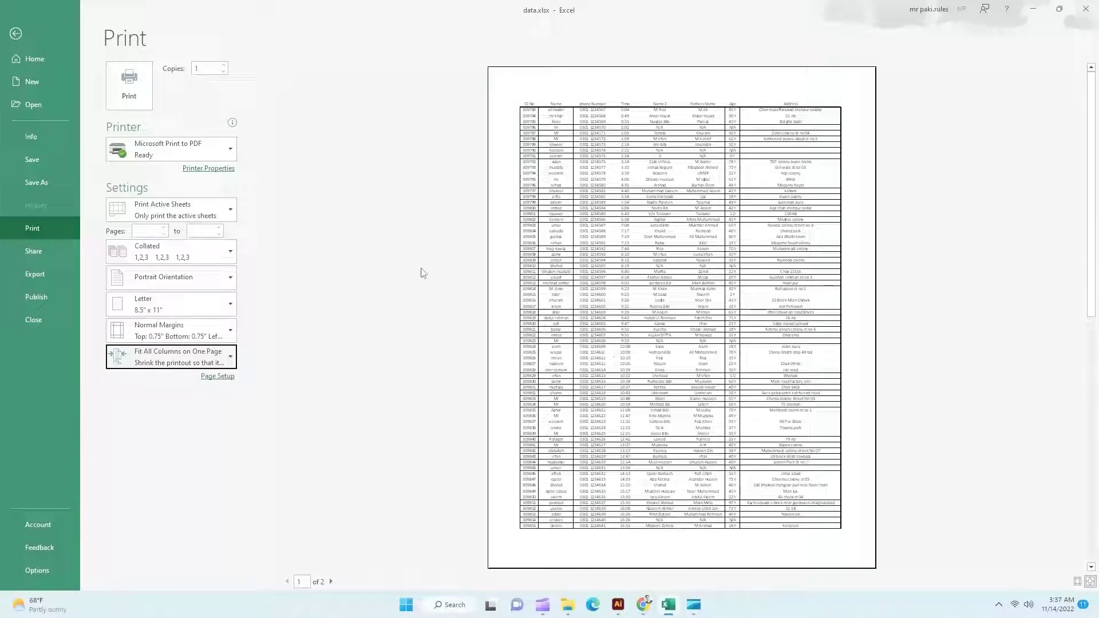
{"action": "left_click", "coordinate": [15, 33]}
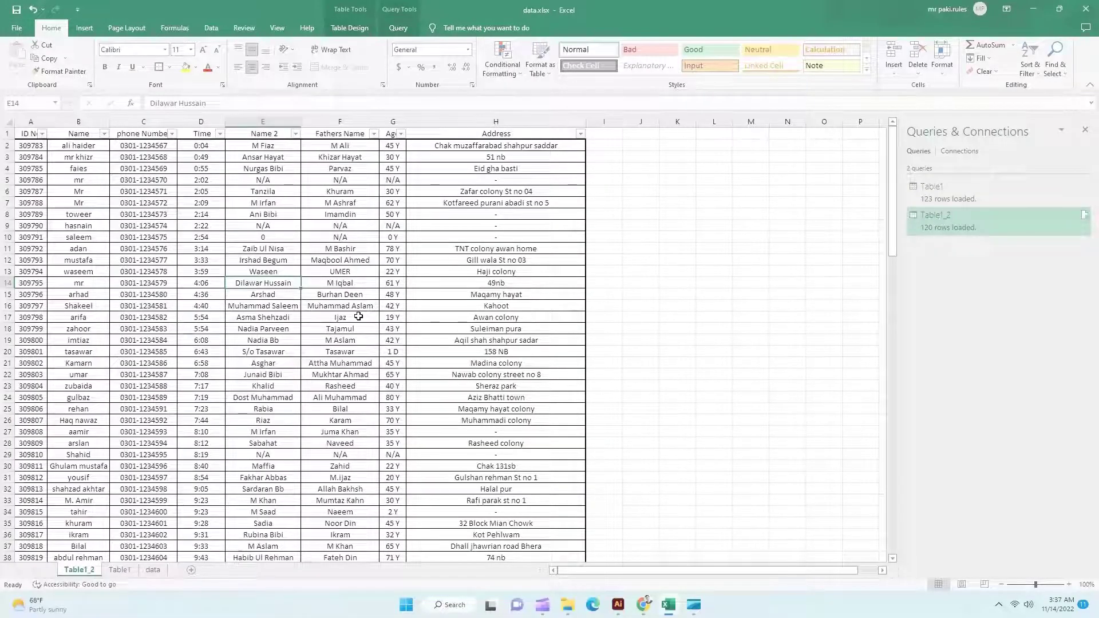
{"action": "left_click", "coordinate": [287, 305]}
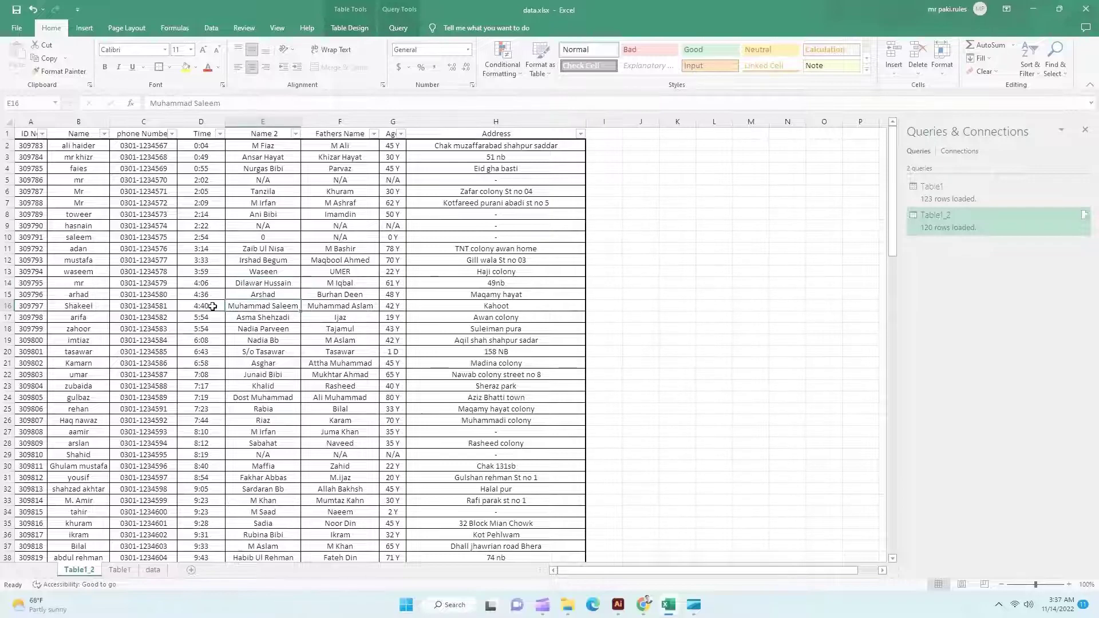